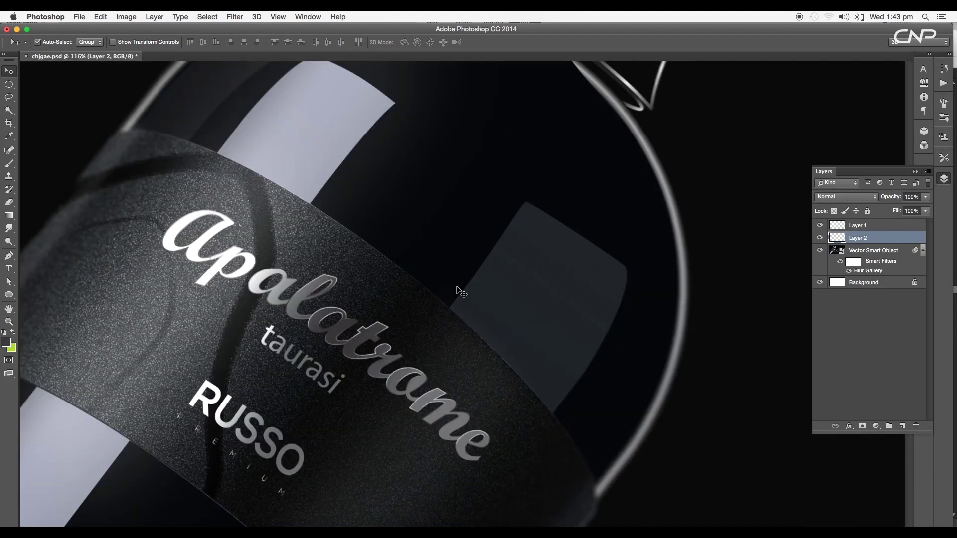
{"action": "scroll", "coordinate": [459, 290], "scroll_direction": "down", "scroll_amount": 4}
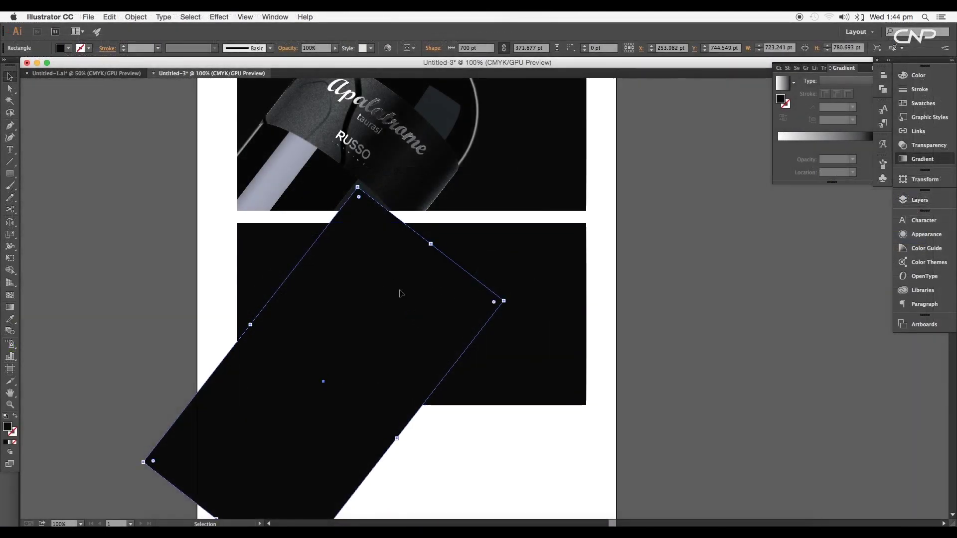
{"action": "left_click", "coordinate": [427, 316]}
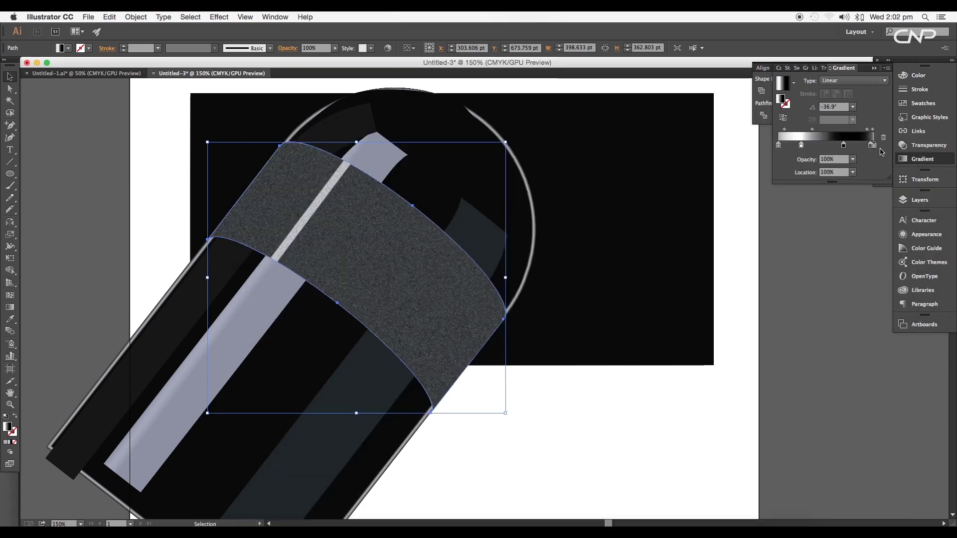
{"action": "left_click_drag", "start_coordinate": [513, 258], "coordinate": [511, 268]}
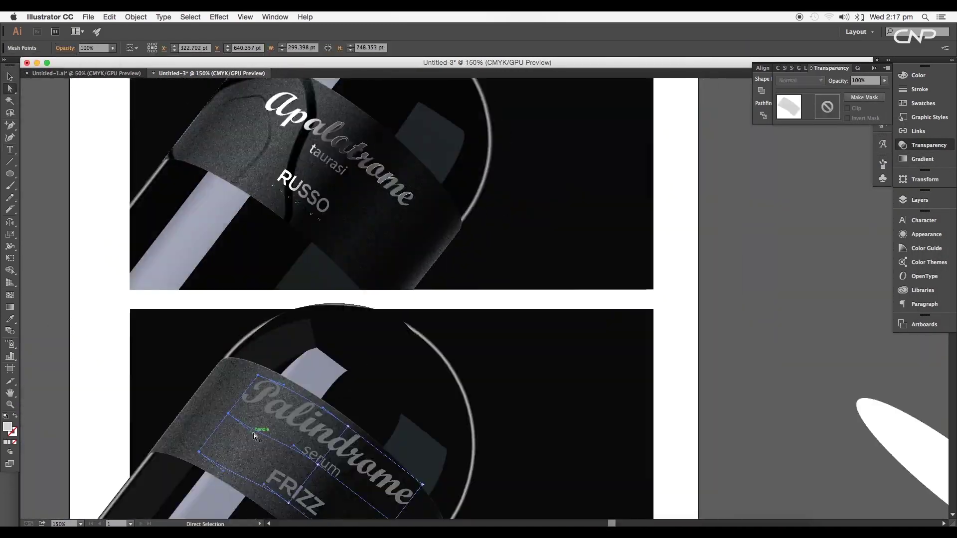
Reshape the mesh of the warped Palindrome serum FRIZZ label text to follow the label's curve
{"action": "scroll", "coordinate": [253, 432], "scroll_direction": "right", "scroll_amount": 2}
{"action": "scroll", "coordinate": [249, 451], "scroll_direction": "down", "scroll_amount": 4}
{"action": "left_click_drag", "start_coordinate": [293, 453], "coordinate": [284, 466]}
{"action": "left_click_drag", "start_coordinate": [288, 410], "coordinate": [295, 406]}
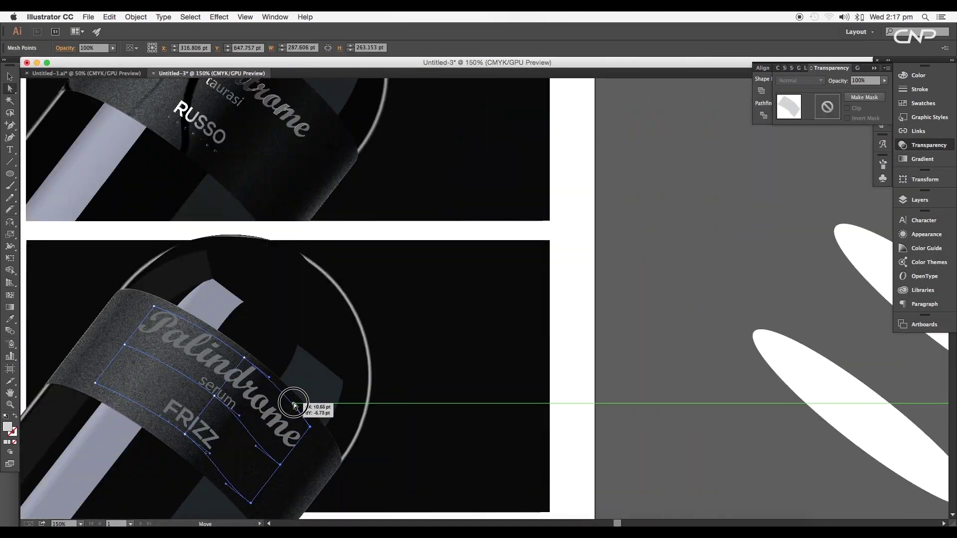
{"action": "key", "text": "super+minus"}
{"action": "key", "text": "super+minus"}
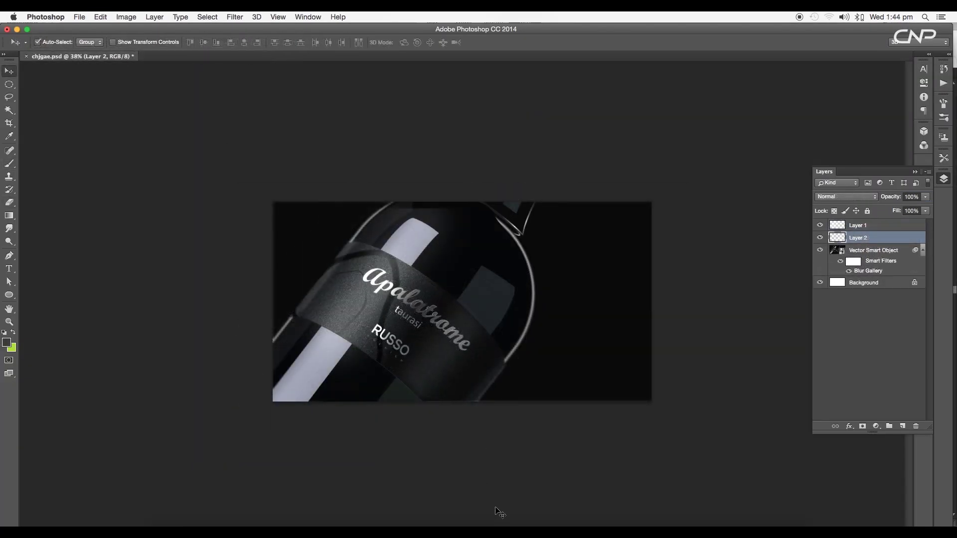
Switch to Illustrator and draw a rectangle about 700 by 364 pt below the reference bottle image
{"action": "left_click", "coordinate": [522, 523]}
{"action": "scroll", "coordinate": [522, 429], "scroll_direction": "down", "scroll_amount": 2}
{"action": "left_click_drag", "start_coordinate": [533, 438], "coordinate": [450, 325]}
{"action": "left_click", "coordinate": [392, 280]}
{"action": "left_click", "coordinate": [10, 173]}
{"action": "left_click_drag", "start_coordinate": [278, 319], "coordinate": [511, 440]}
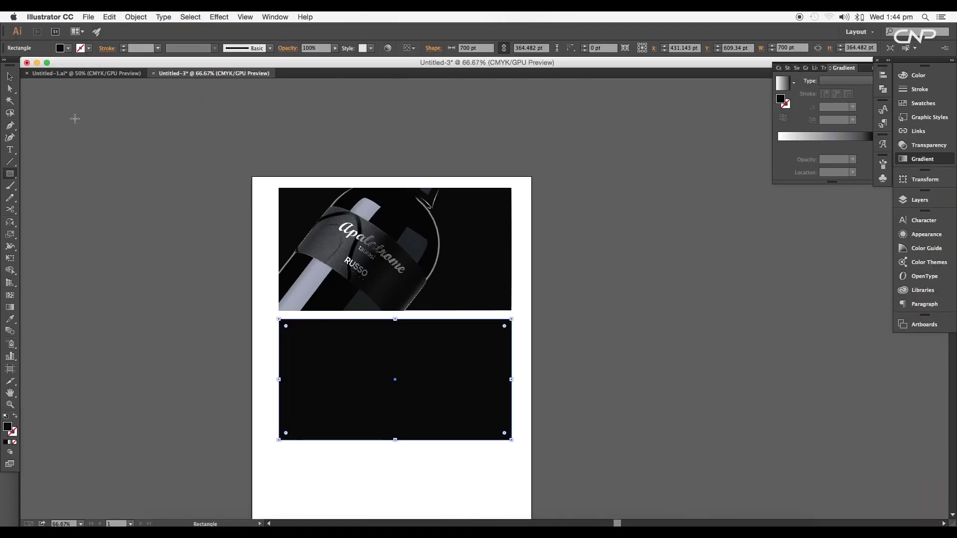
Set the new rectangle's fill colour to #090909
{"action": "key", "text": "super+1"}
{"action": "double_click", "coordinate": [9, 431]}
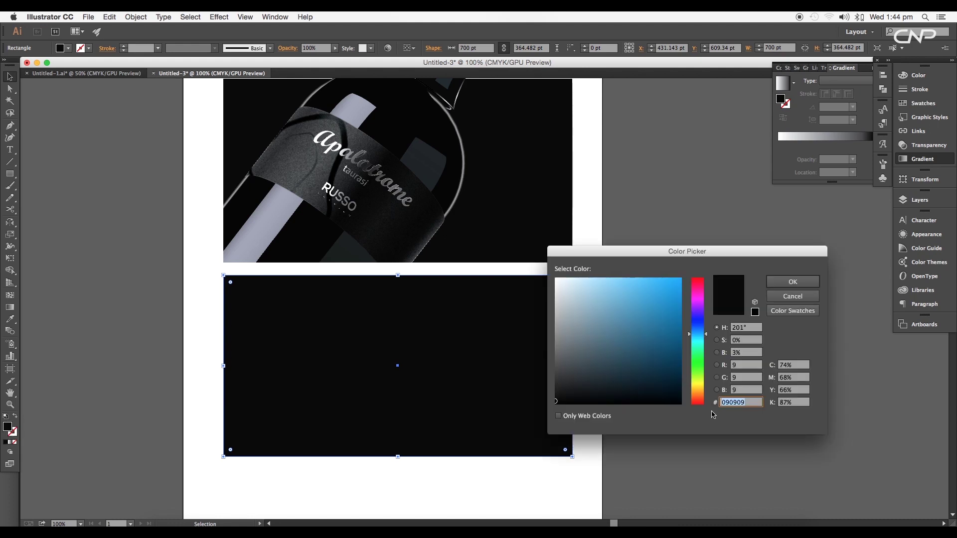
{"action": "left_click", "coordinate": [786, 290]}
{"action": "scroll", "coordinate": [455, 273], "scroll_direction": "down", "scroll_amount": 2}
{"action": "scroll", "coordinate": [374, 331], "scroll_direction": "up", "scroll_amount": 3}
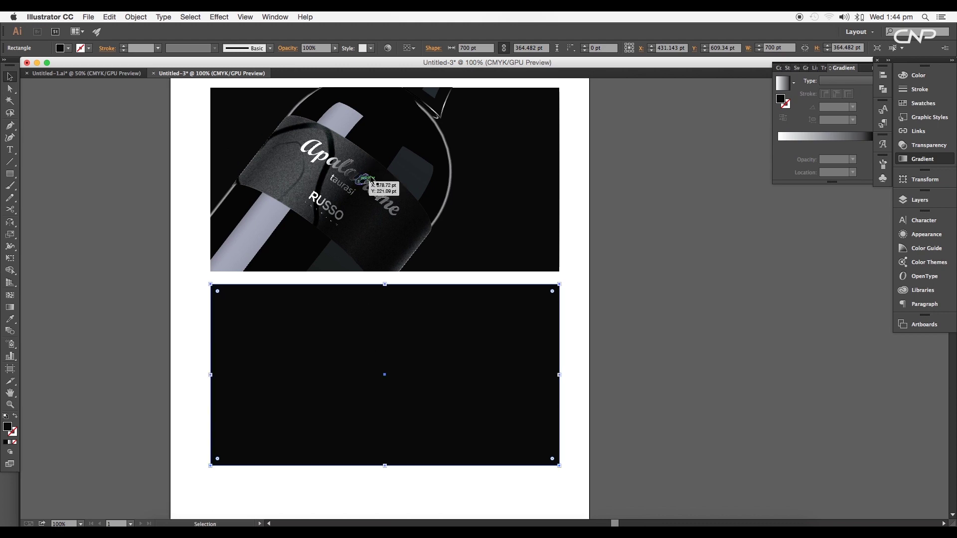
Duplicate the rectangle, resize it to about 700 by 372 pt, rotate it to the bottle's tilt and place it over the lower background
{"action": "left_click_drag", "start_coordinate": [470, 352], "coordinate": [684, 370]}
{"action": "left_click_drag", "start_coordinate": [778, 298], "coordinate": [503, 219]}
{"action": "left_click_drag", "start_coordinate": [611, 313], "coordinate": [359, 341]}
{"action": "left_click_drag", "start_coordinate": [440, 240], "coordinate": [539, 329]}
{"action": "left_click_drag", "start_coordinate": [404, 394], "coordinate": [352, 394]}
{"action": "left_click_drag", "start_coordinate": [423, 384], "coordinate": [451, 325]}
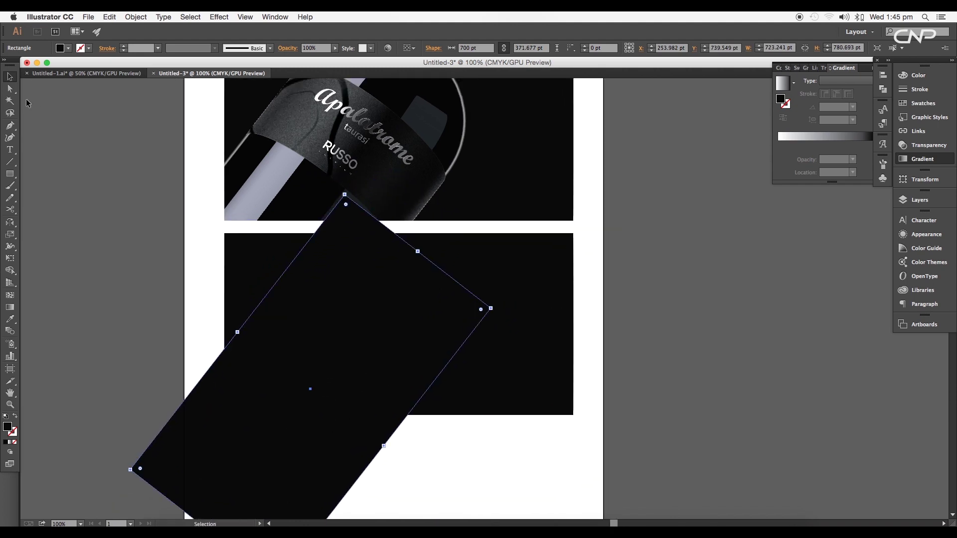
Round the tilted rectangle's two upper corners to about 186 pt to form the bottle's rounded shoulder
{"action": "left_click", "coordinate": [11, 89]}
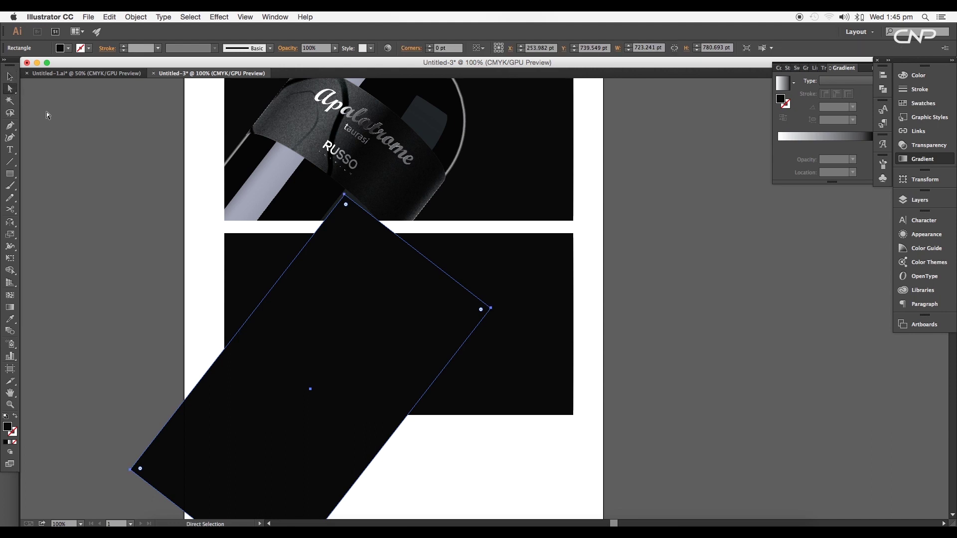
{"action": "left_click", "coordinate": [490, 308]}
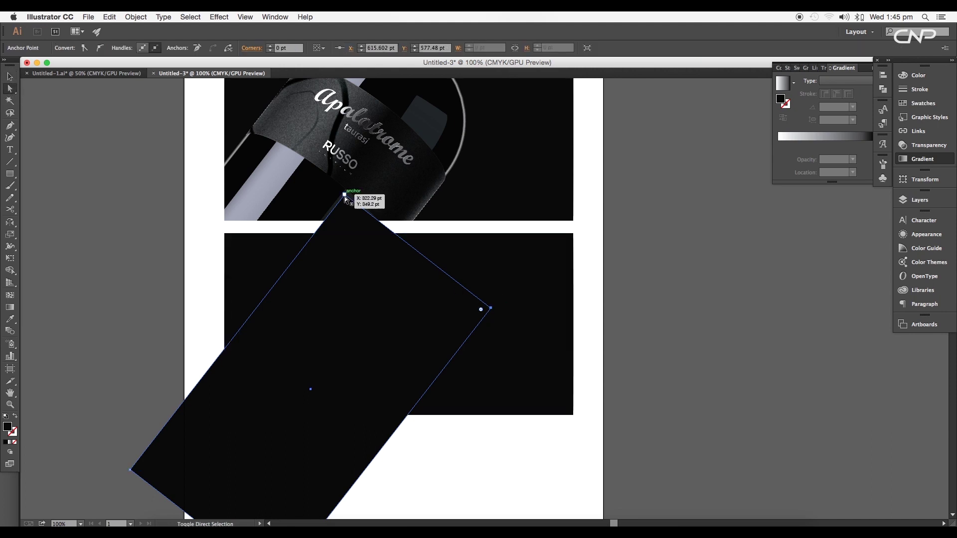
{"action": "left_click", "coordinate": [345, 196], "text": "shift"}
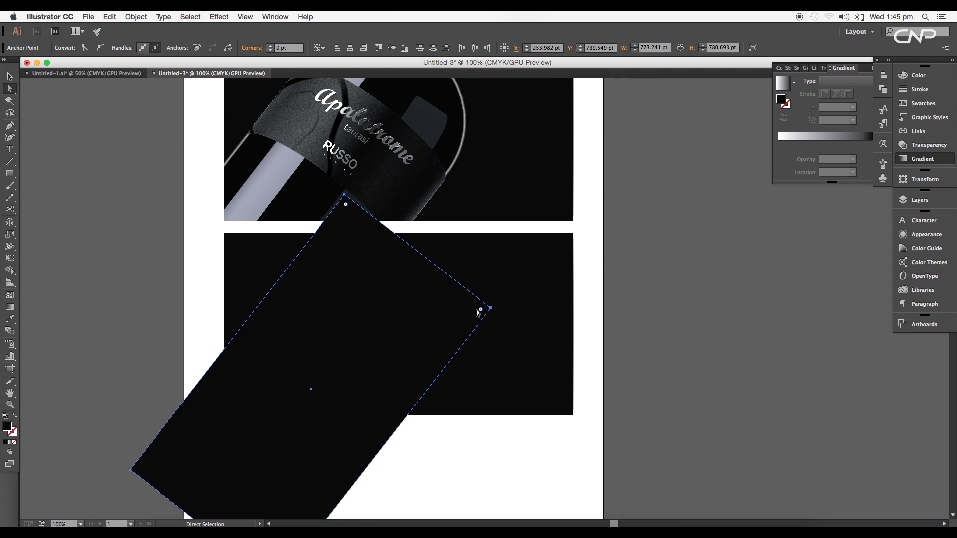
{"action": "left_click_drag", "start_coordinate": [481, 310], "coordinate": [167, 394]}
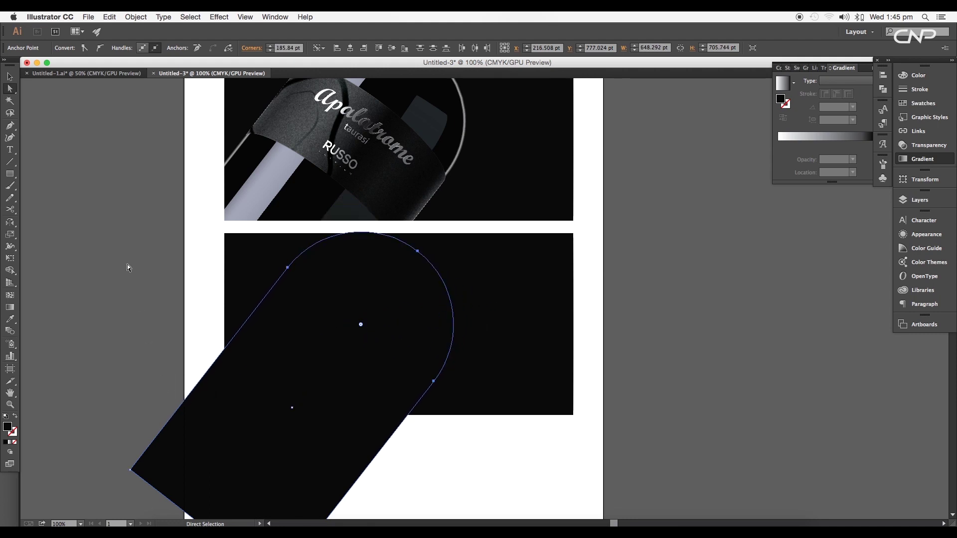
{"action": "left_click", "coordinate": [10, 76]}
{"action": "left_click", "coordinate": [119, 205]}
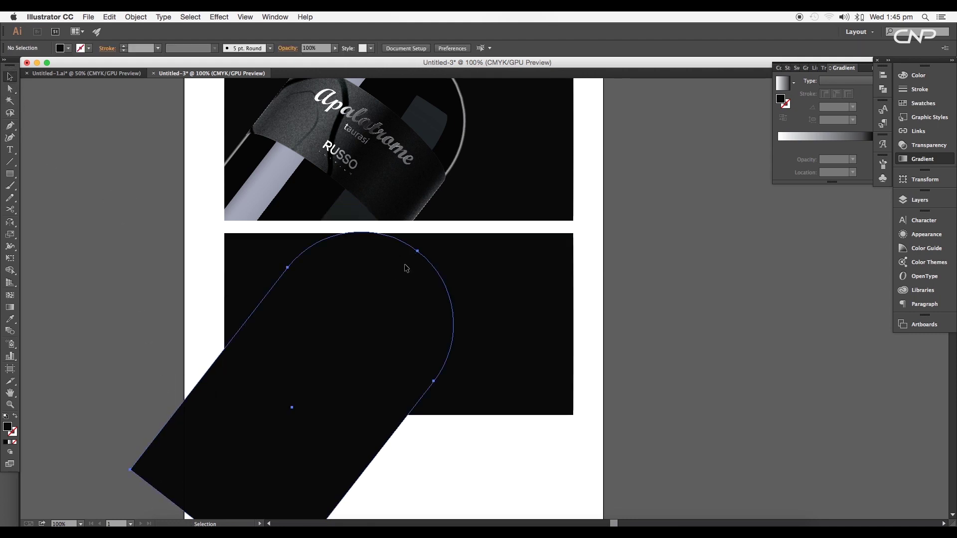
Apply a linear white-to-black gradient to the stroke of the rounded bottle shape
{"action": "left_click", "coordinate": [406, 269]}
{"action": "scroll", "coordinate": [406, 269], "scroll_direction": "up", "scroll_amount": 5}
{"action": "scroll", "coordinate": [421, 328], "scroll_direction": "up", "scroll_amount": 2}
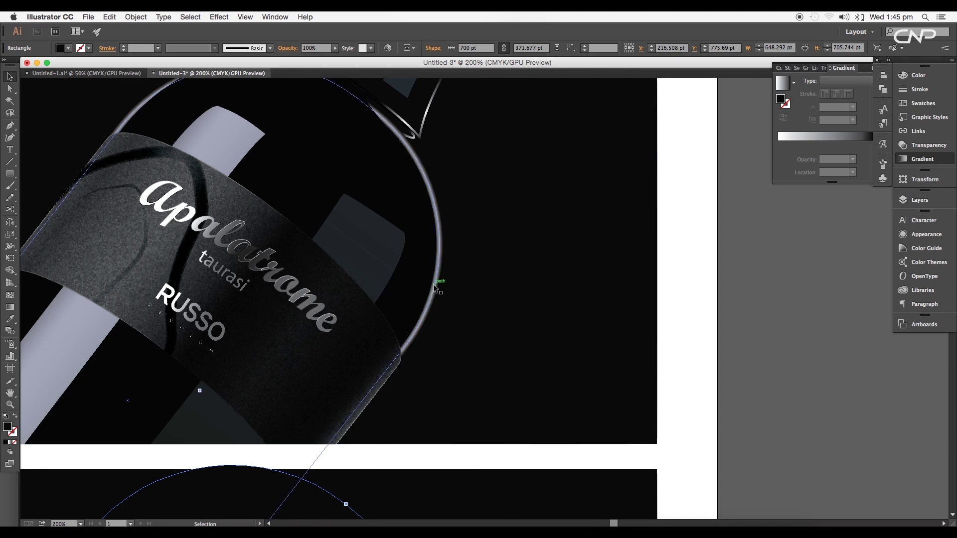
{"action": "scroll", "coordinate": [440, 276], "scroll_direction": "up", "scroll_amount": 2}
{"action": "scroll", "coordinate": [443, 297], "scroll_direction": "down", "scroll_amount": 4}
{"action": "scroll", "coordinate": [69, 408], "scroll_direction": "down", "scroll_amount": 5}
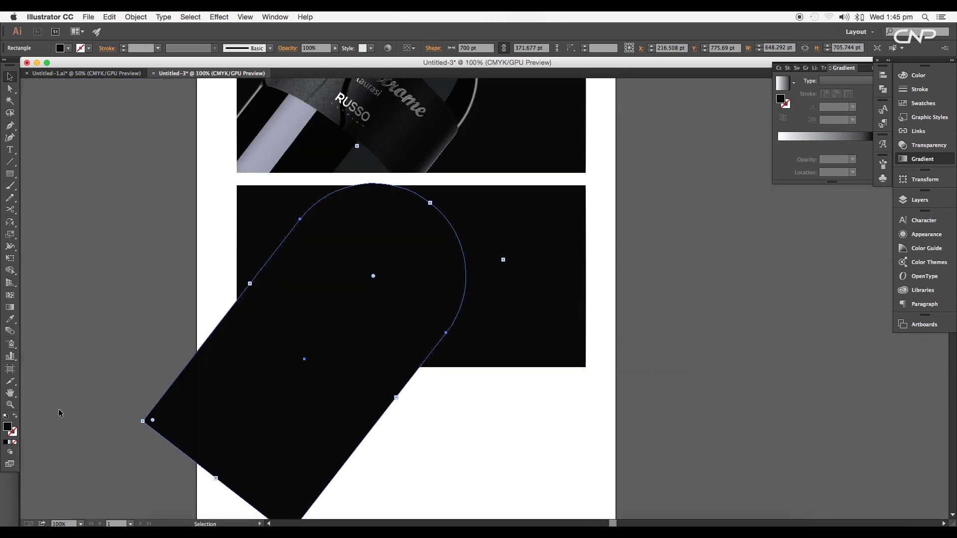
{"action": "left_click", "coordinate": [12, 432]}
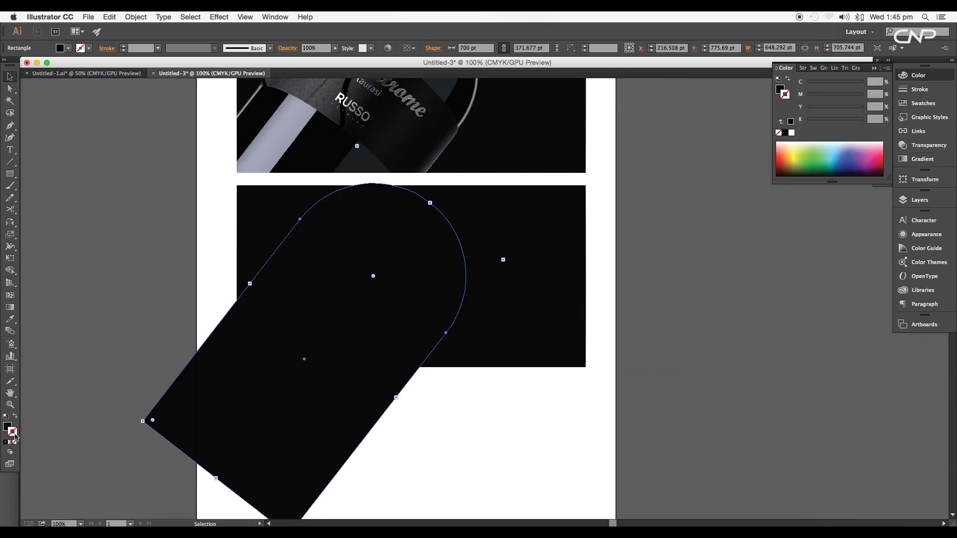
{"action": "left_click", "coordinate": [10, 443]}
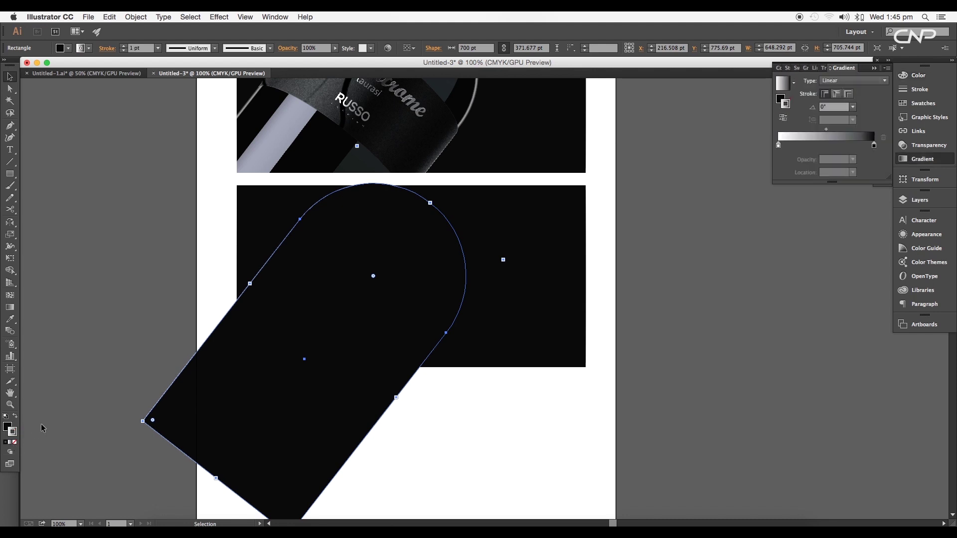
Set the bottle outline's stroke weight to 6 pt and apply its gradient across the stroke
{"action": "key", "text": "super+equal"}
{"action": "key", "text": "super+equal"}
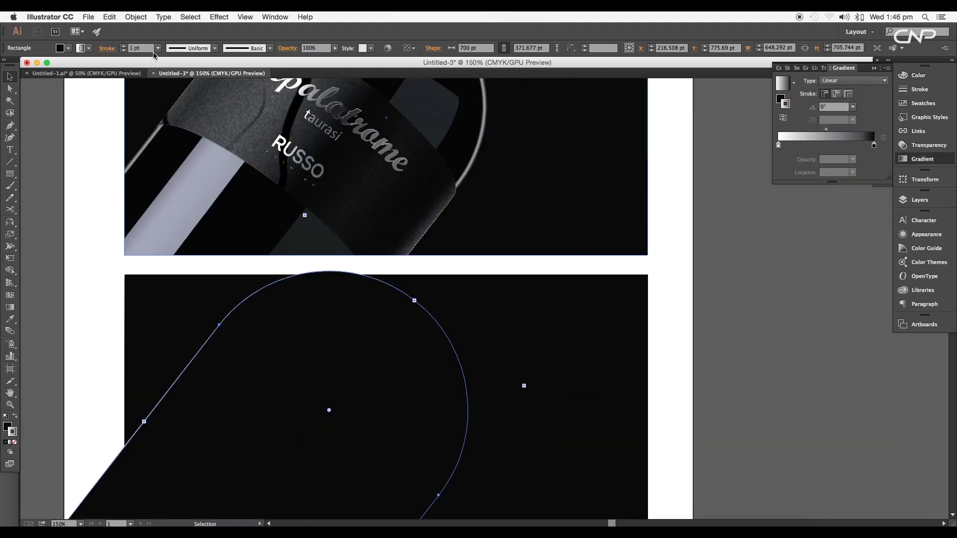
{"action": "left_click", "coordinate": [157, 48]}
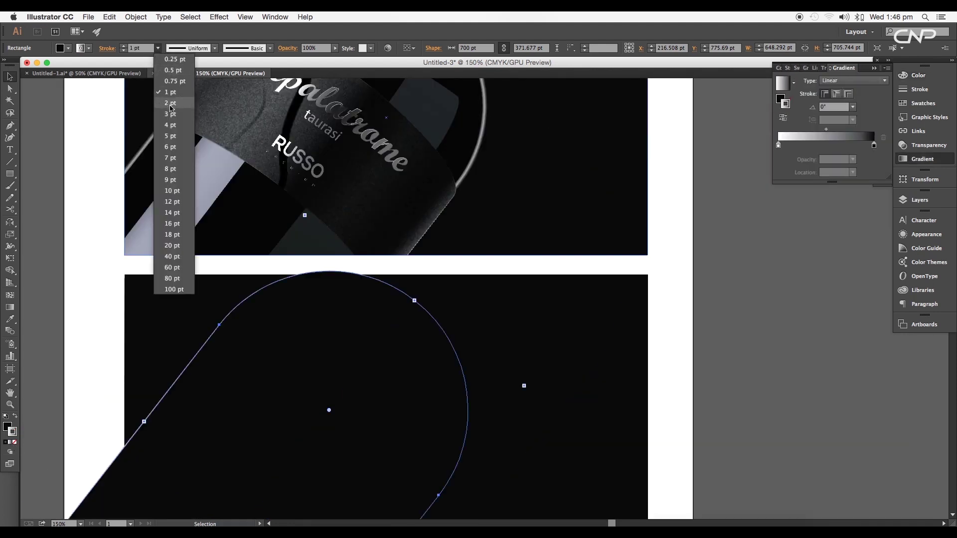
{"action": "left_click", "coordinate": [170, 147]}
{"action": "left_click_drag", "start_coordinate": [462, 286], "coordinate": [486, 213]}
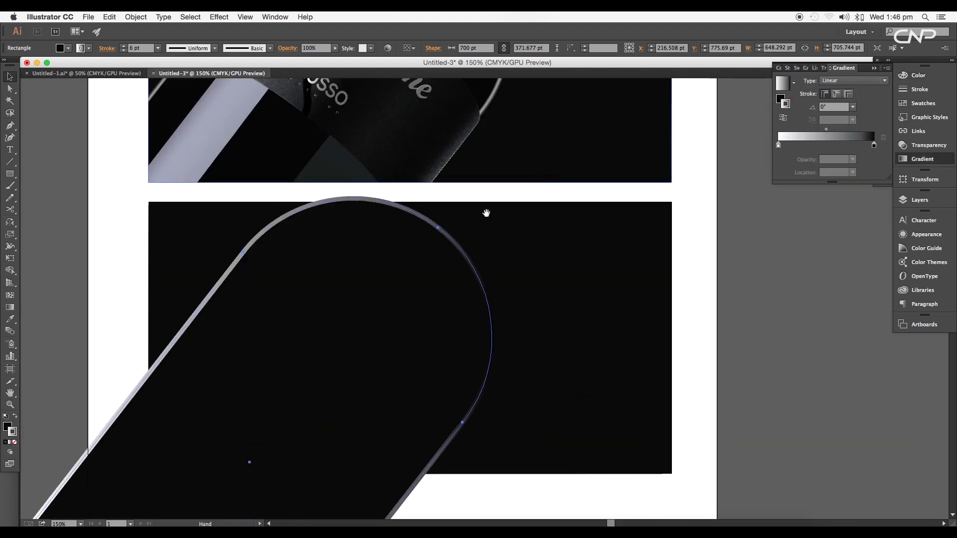
{"action": "left_click", "coordinate": [854, 99]}
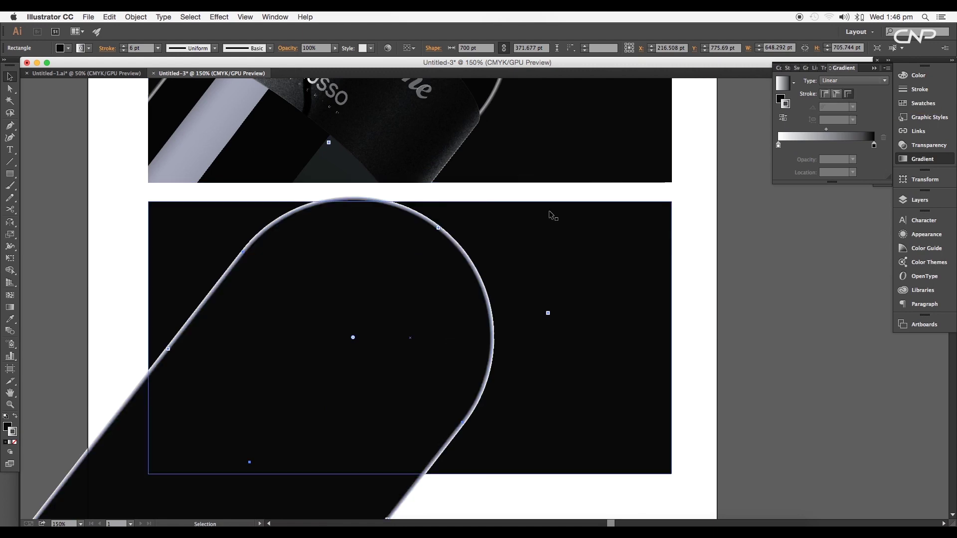
Recolour the stroke gradient with black ends and a light grey stop in the middle
{"action": "scroll", "coordinate": [549, 215], "scroll_direction": "up", "scroll_amount": 2}
{"action": "scroll", "coordinate": [394, 298], "scroll_direction": "up", "scroll_amount": 10}
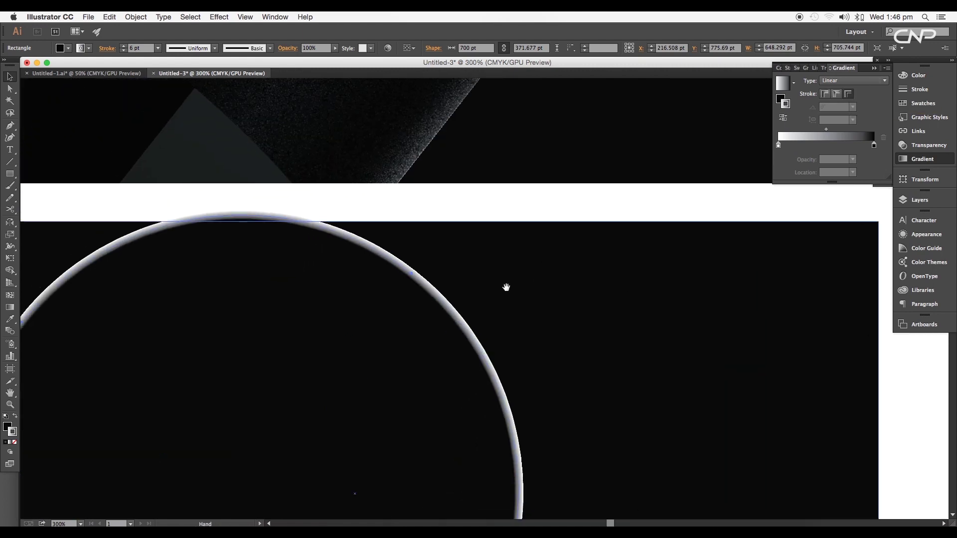
{"action": "scroll", "coordinate": [509, 201], "scroll_direction": "down", "scroll_amount": 12}
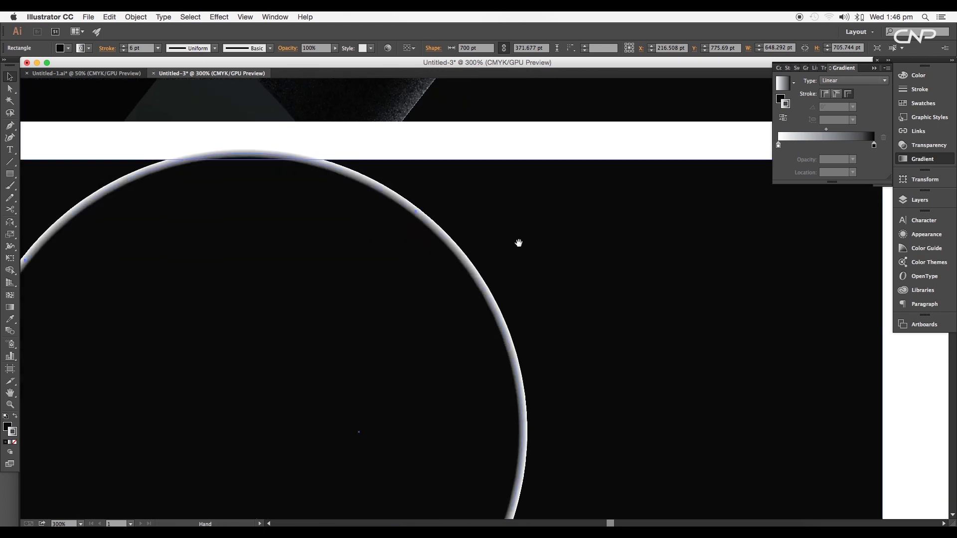
{"action": "mouse_move", "coordinate": [780, 145]}
{"action": "left_mouse_down"}
{"action": "mouse_move", "coordinate": [823, 146]}
{"action": "mouse_move", "coordinate": [779, 146]}
{"action": "left_mouse_up"}
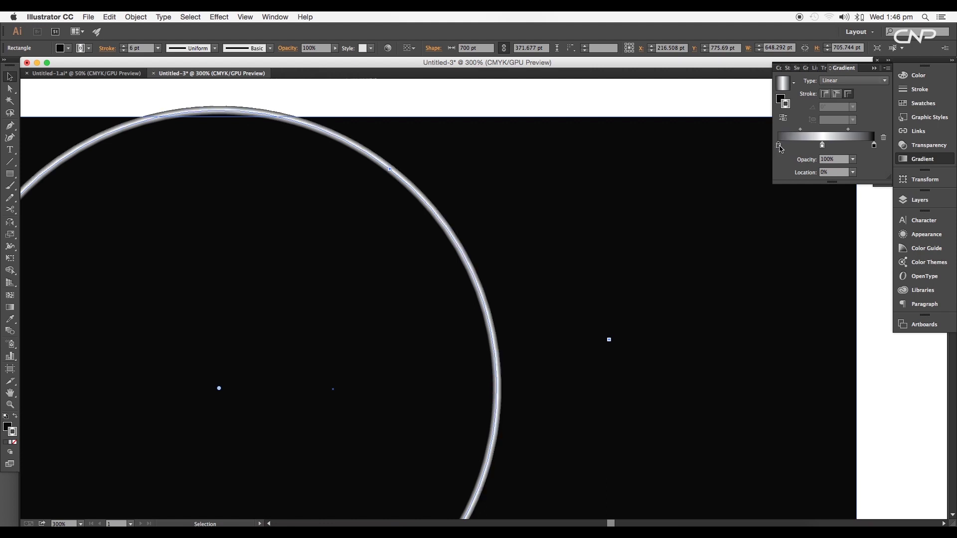
{"action": "double_click", "coordinate": [778, 147]}
{"action": "left_click_drag", "start_coordinate": [829, 220], "coordinate": [848, 220]}
{"action": "left_click", "coordinate": [822, 146]}
{"action": "double_click", "coordinate": [822, 146]}
{"action": "left_click", "coordinate": [803, 183]}
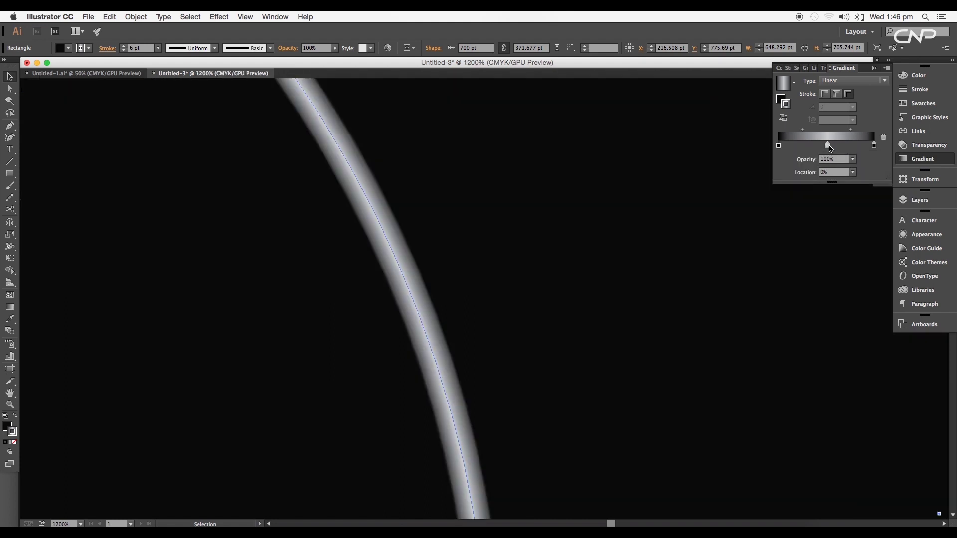
Shift the stroke gradient's light grey stop to 56.58% and adjust the midpoints on either side of it
{"action": "left_click_drag", "start_coordinate": [827, 146], "coordinate": [851, 131]}
{"action": "left_click_drag", "start_coordinate": [814, 130], "coordinate": [833, 145]}
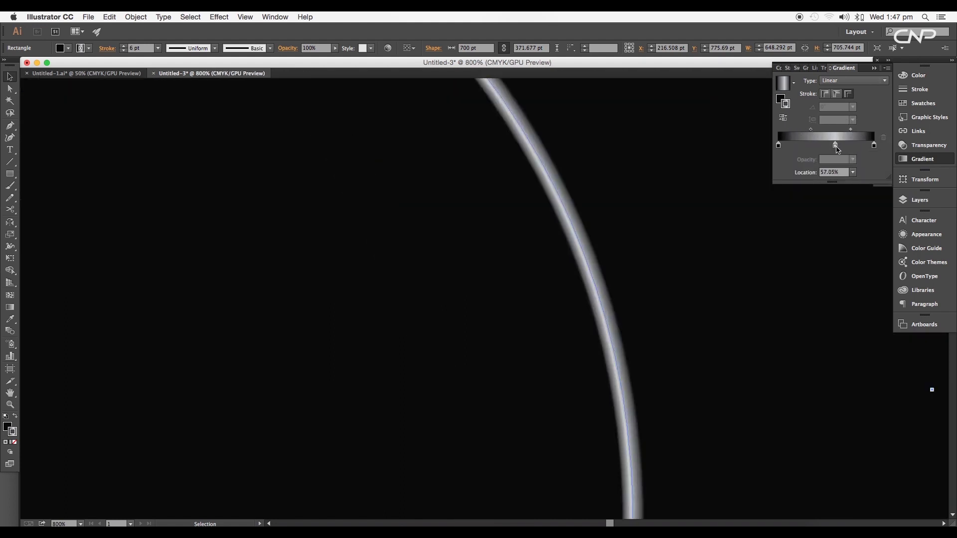
{"action": "left_click", "coordinate": [851, 130]}
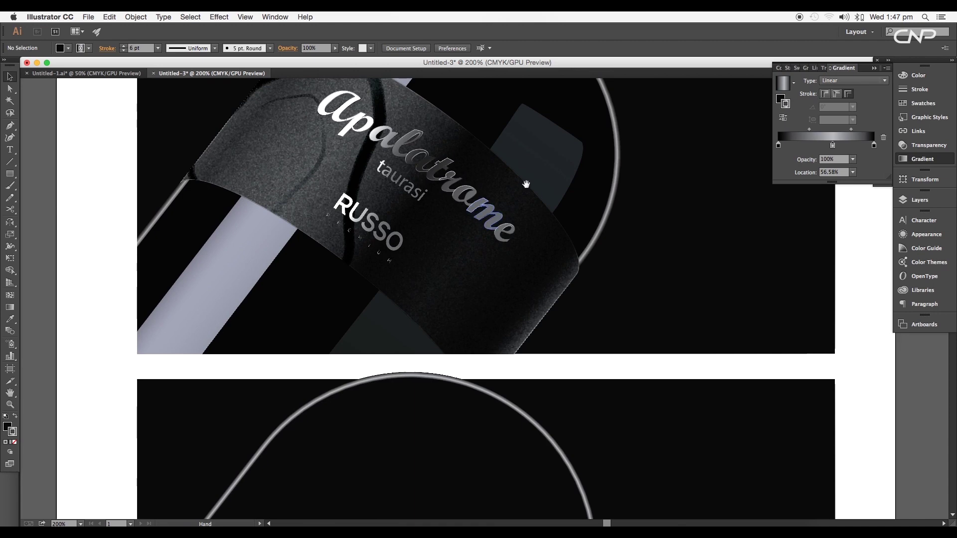
{"action": "left_click_drag", "start_coordinate": [542, 131], "coordinate": [621, 242]}
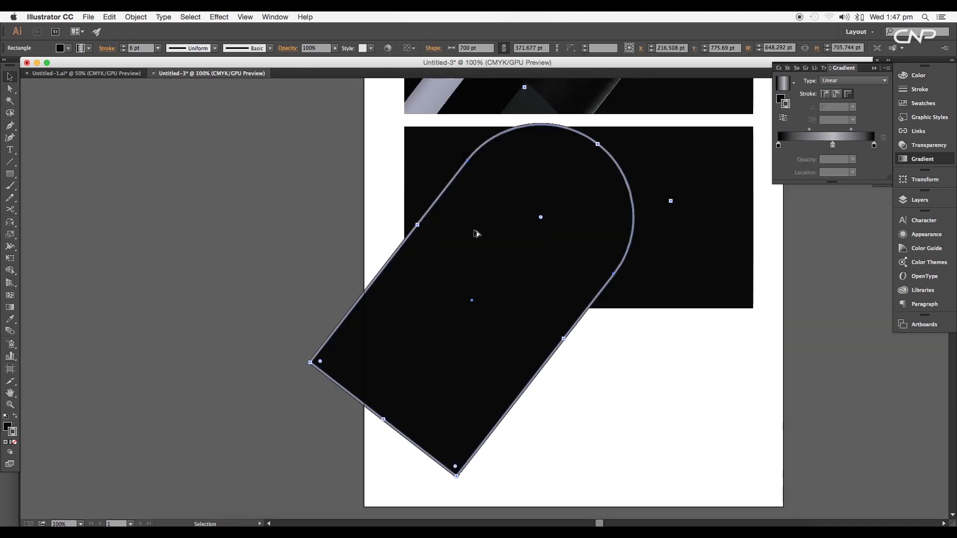
Duplicate the bottle shape into slightly offset, overlapping pairs on both sides of the artboard
{"action": "left_click_drag", "start_coordinate": [475, 232], "coordinate": [159, 253]}
{"action": "left_click", "coordinate": [435, 221], "text": "shift"}
{"action": "key", "text": "super+minus"}
{"action": "key", "text": "super+minus"}
{"action": "left_click_drag", "start_coordinate": [429, 290], "coordinate": [706, 159]}
{"action": "left_click_drag", "start_coordinate": [722, 158], "coordinate": [421, 199]}
{"action": "scroll", "coordinate": [421, 200], "scroll_direction": "up", "scroll_amount": 2}
{"action": "left_click_drag", "start_coordinate": [526, 239], "coordinate": [521, 240]}
{"action": "left_click_drag", "start_coordinate": [524, 239], "coordinate": [525, 239]}
Remove the stroke from both overlapping bottle copies on the right side of the artboard
{"action": "left_click", "coordinate": [519, 307], "text": "shift"}
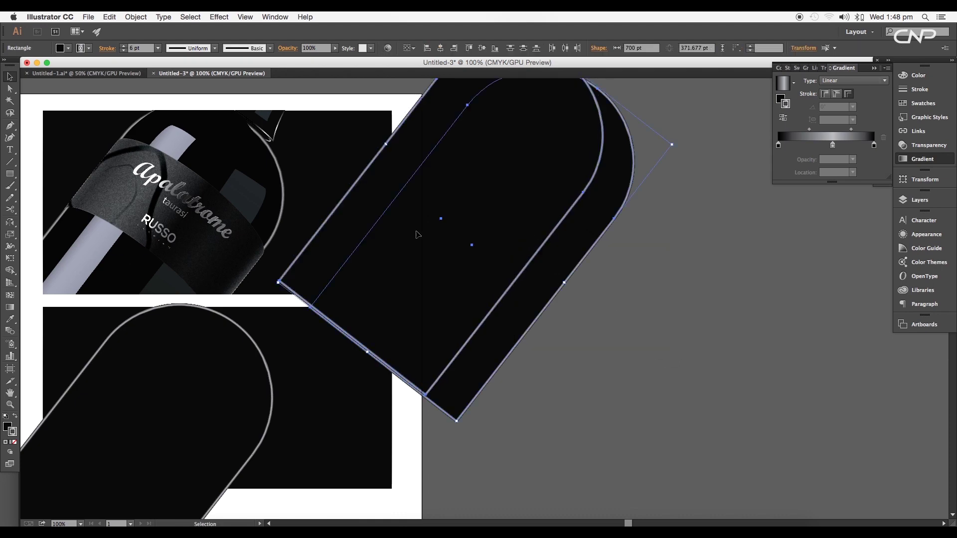
{"action": "left_click", "coordinate": [89, 48]}
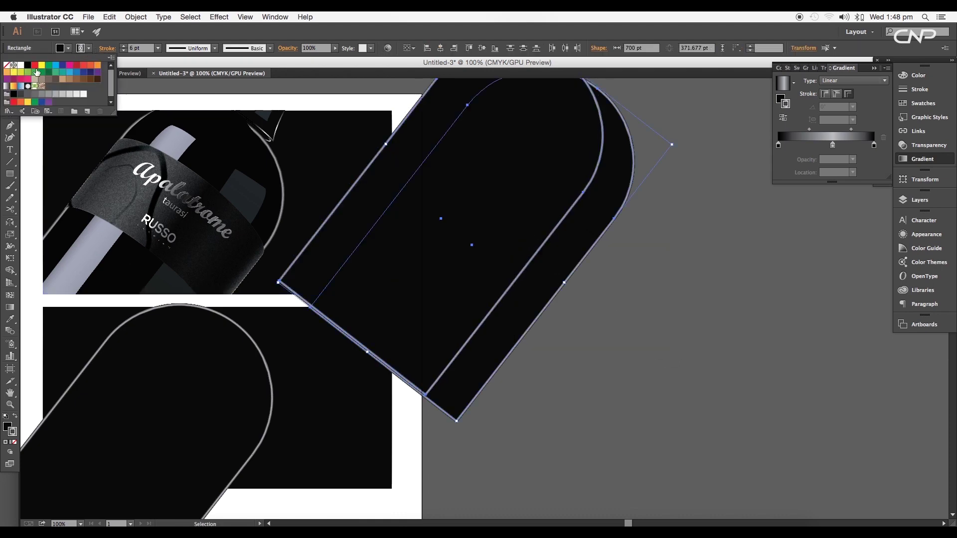
{"action": "left_click", "coordinate": [7, 66]}
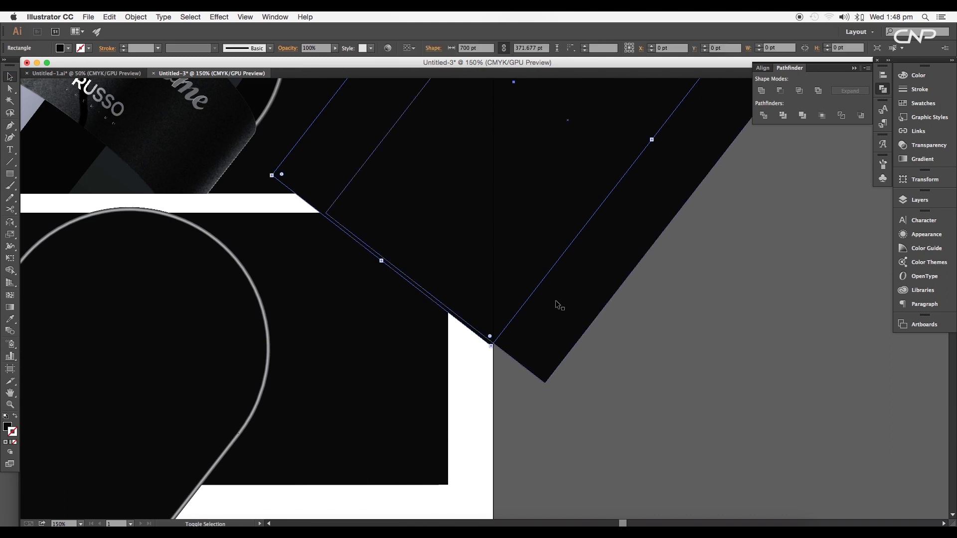
Subtract the front bottle copy from the one behind it with Minus Front to leave a curved side strip
{"action": "left_click", "coordinate": [559, 306], "text": "shift"}
{"action": "left_click", "coordinate": [784, 97]}
{"action": "left_click", "coordinate": [738, 324]}
{"action": "key", "text": "super+minus"}
{"action": "key", "text": "super+minus"}
{"action": "key", "text": "super+minus"}
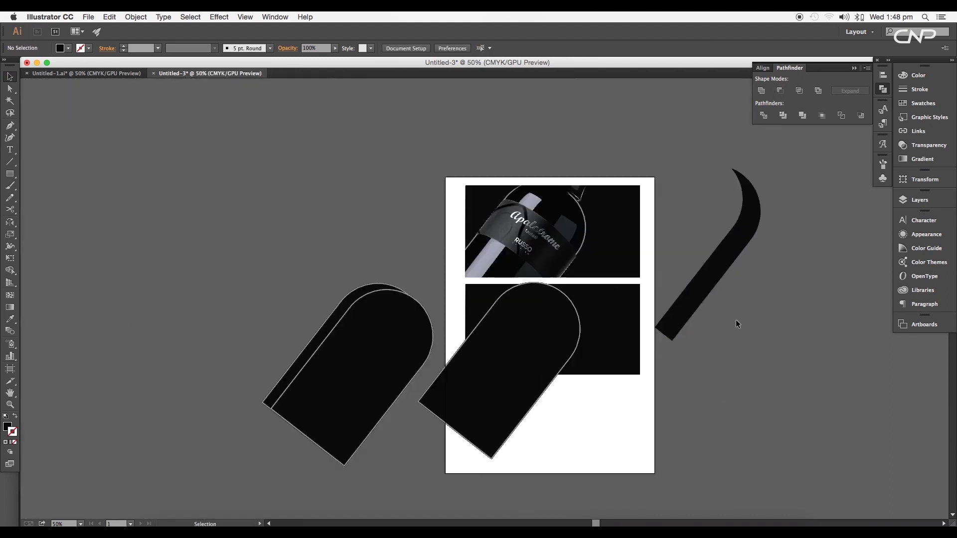
Duplicate the left-hand overlapping bottle pair to the upper left and shift the duplicate's front copy down by about 7.62 pt
{"action": "left_click_drag", "start_coordinate": [622, 301], "coordinate": [748, 265]}
{"action": "left_click", "coordinate": [489, 341]}
{"action": "key", "text": "super+plus"}
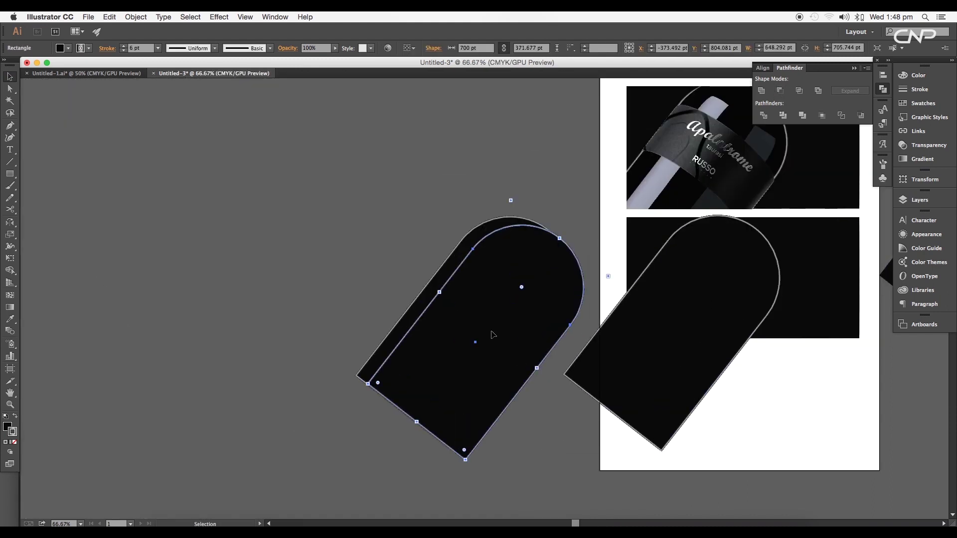
{"action": "left_click_drag", "start_coordinate": [397, 269], "coordinate": [474, 333]}
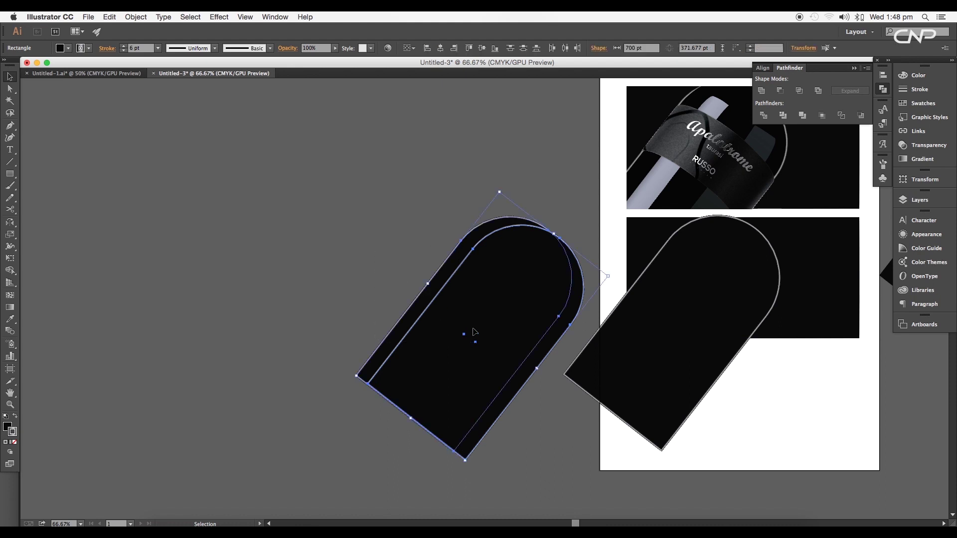
{"action": "left_click_drag", "start_coordinate": [679, 203], "coordinate": [631, 281]}
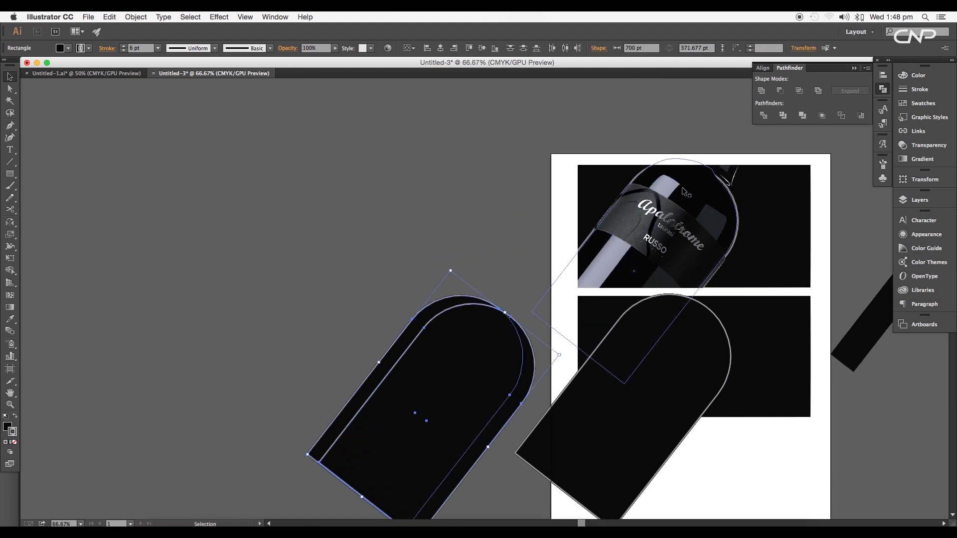
{"action": "left_click_drag", "start_coordinate": [447, 371], "coordinate": [281, 231]}
{"action": "left_click_drag", "start_coordinate": [237, 300], "coordinate": [237, 305]}
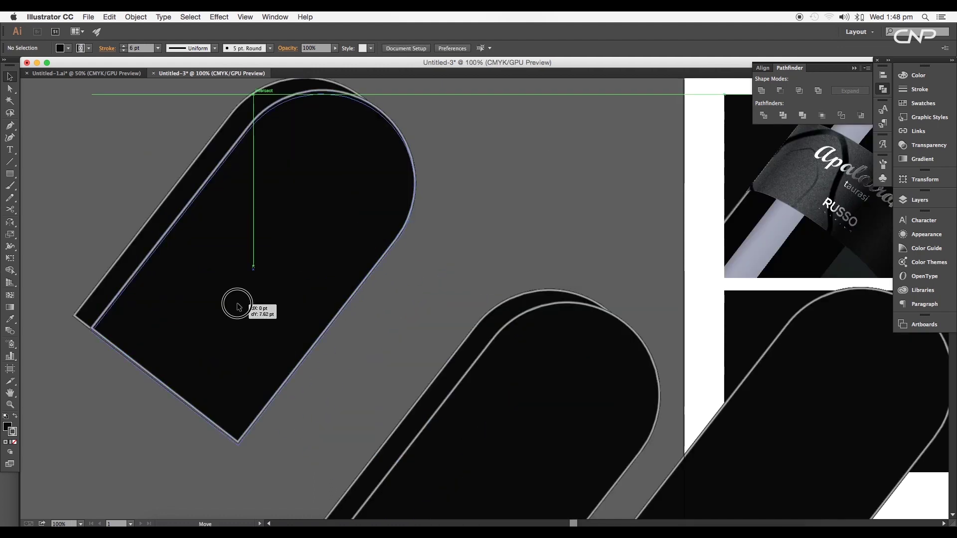
Remove the stroke from the upper-left pair and subtract its front copy with Minus Front to leave a narrow curved strip
{"action": "left_click_drag", "start_coordinate": [360, 350], "coordinate": [256, 253]}
{"action": "key", "text": "/"}
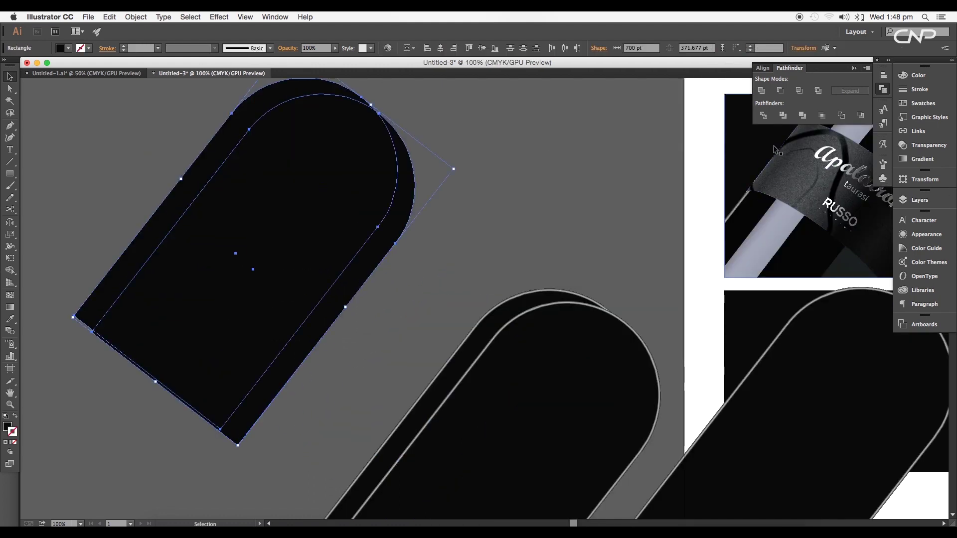
{"action": "left_click", "coordinate": [783, 94]}
Offset the remaining left-hand pair further, subtract its front copy with Minus Front and remove the resulting strip's stroke
{"action": "left_click", "coordinate": [524, 240]}
{"action": "scroll", "coordinate": [524, 239], "scroll_direction": "down", "scroll_amount": 2}
{"action": "scroll", "coordinate": [523, 239], "scroll_direction": "right", "scroll_amount": 2}
{"action": "left_click_drag", "start_coordinate": [413, 360], "coordinate": [412, 359]}
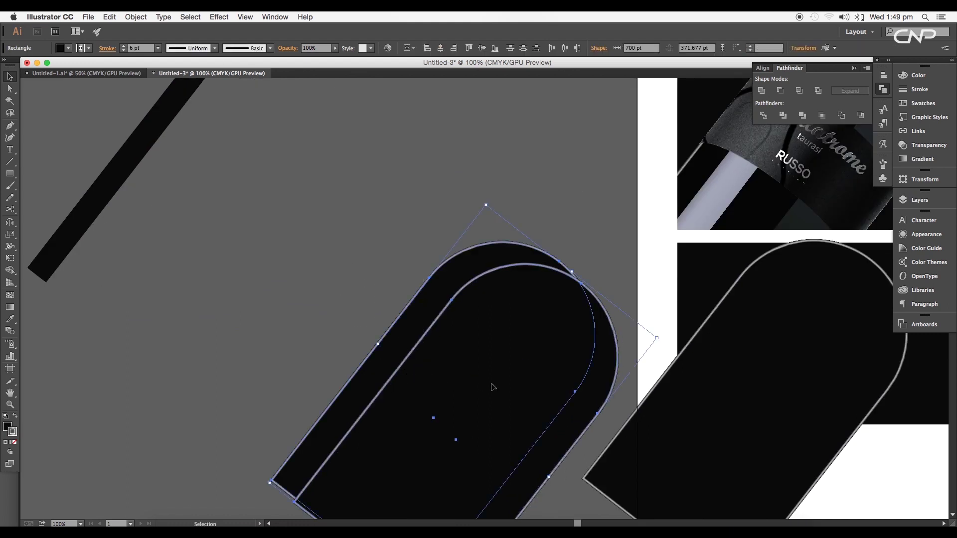
{"action": "left_click", "coordinate": [782, 92]}
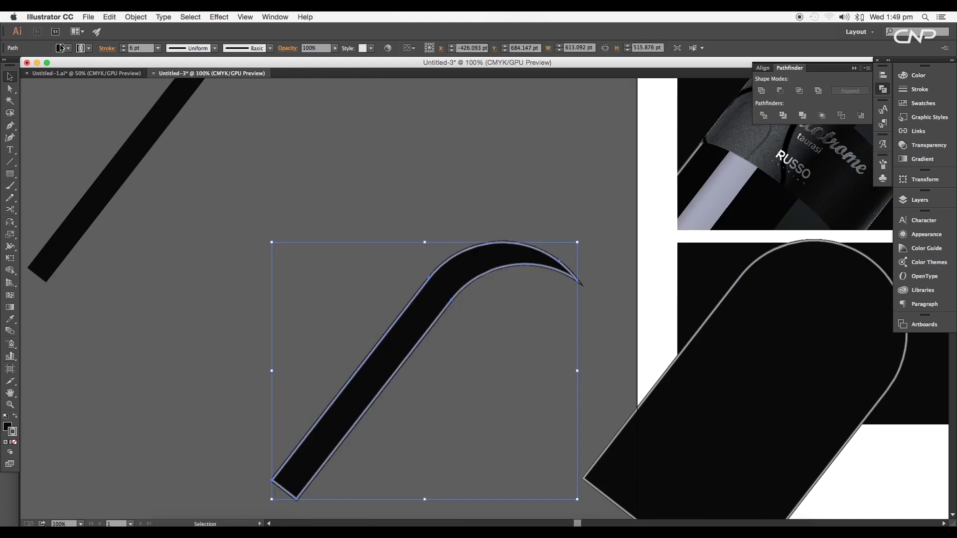
{"action": "left_click", "coordinate": [90, 48]}
{"action": "left_click", "coordinate": [7, 66]}
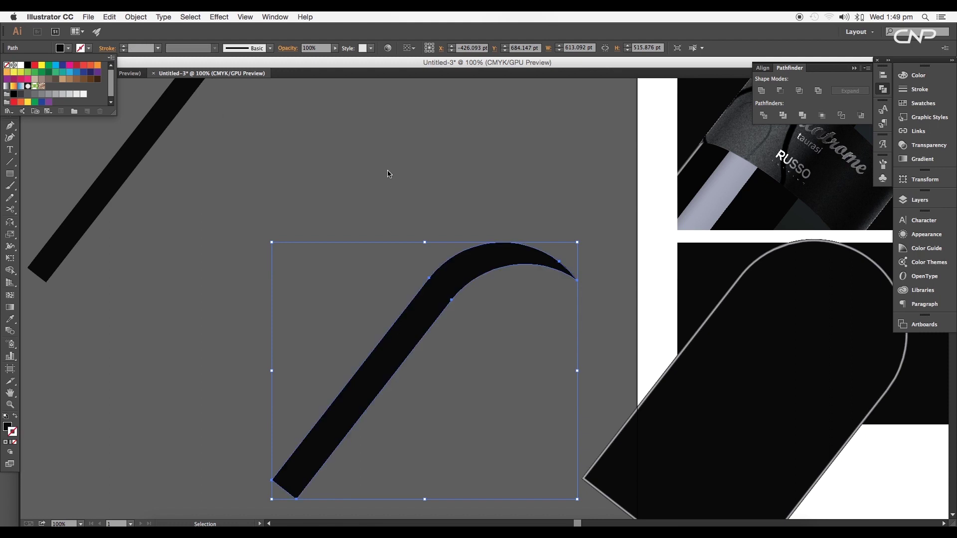
Fill the narrow upper-left strip with dark grey #161717
{"action": "scroll", "coordinate": [452, 252], "scroll_direction": "down", "scroll_amount": 4}
{"action": "scroll", "coordinate": [451, 254], "scroll_direction": "down", "scroll_amount": 1}
{"action": "scroll", "coordinate": [402, 200], "scroll_direction": "up", "scroll_amount": 2}
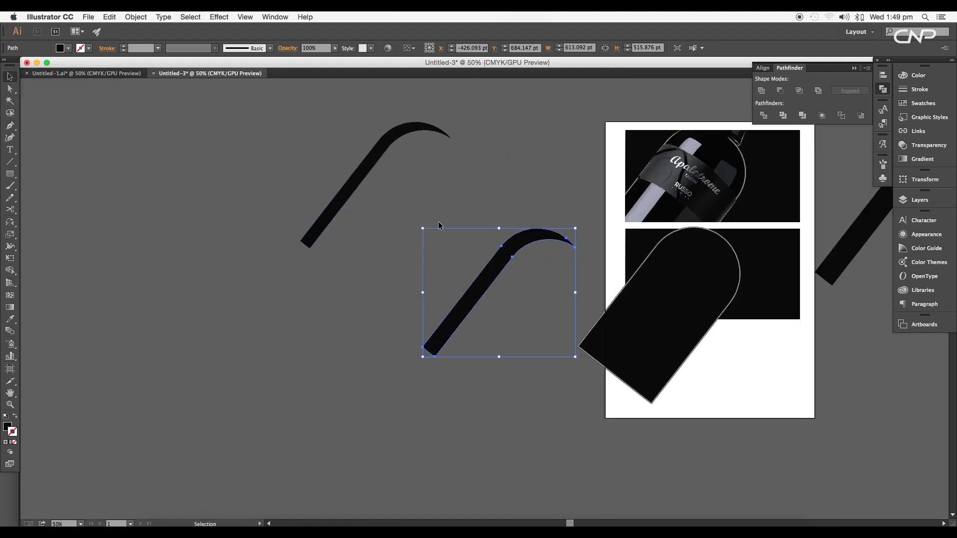
{"action": "left_click_drag", "start_coordinate": [368, 172], "coordinate": [392, 214]}
{"action": "scroll", "coordinate": [393, 209], "scroll_direction": "up", "scroll_amount": 1}
{"action": "left_click", "coordinate": [7, 428]}
{"action": "double_click", "coordinate": [8, 427]}
{"action": "type", "text": "161"}
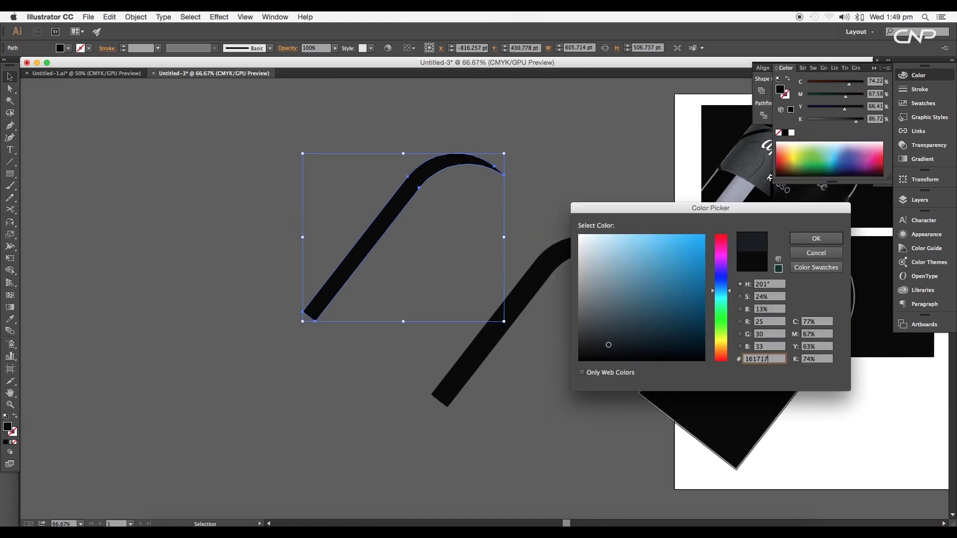
{"action": "type", "text": "717"}
{"action": "key", "text": "Return"}
Place the dark grey strip along the bottle's left inner edge and the wider black strip just to its right
{"action": "left_click_drag", "start_coordinate": [392, 204], "coordinate": [728, 290]}
{"action": "scroll", "coordinate": [727, 290], "scroll_direction": "up", "scroll_amount": 3}
{"action": "left_click_drag", "start_coordinate": [726, 302], "coordinate": [620, 386]}
{"action": "scroll", "coordinate": [620, 387], "scroll_direction": "down", "scroll_amount": 2}
{"action": "left_click", "coordinate": [324, 269]}
{"action": "left_click_drag", "start_coordinate": [324, 269], "coordinate": [671, 302]}
{"action": "left_click_drag", "start_coordinate": [678, 286], "coordinate": [592, 357]}
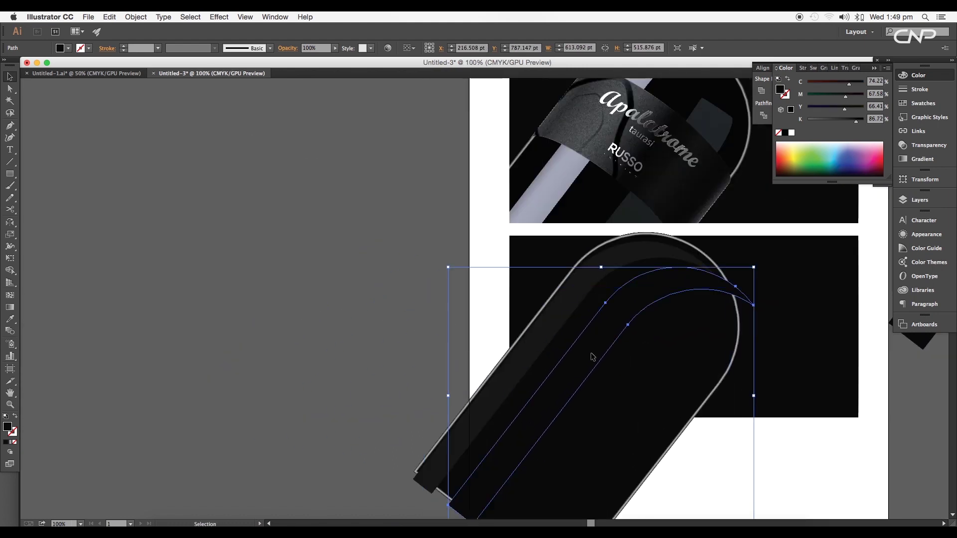
Apply the linear gradient to the wider strip, remove its black starting stop and shift the grey stop toward the start
{"action": "left_click", "coordinate": [10, 443]}
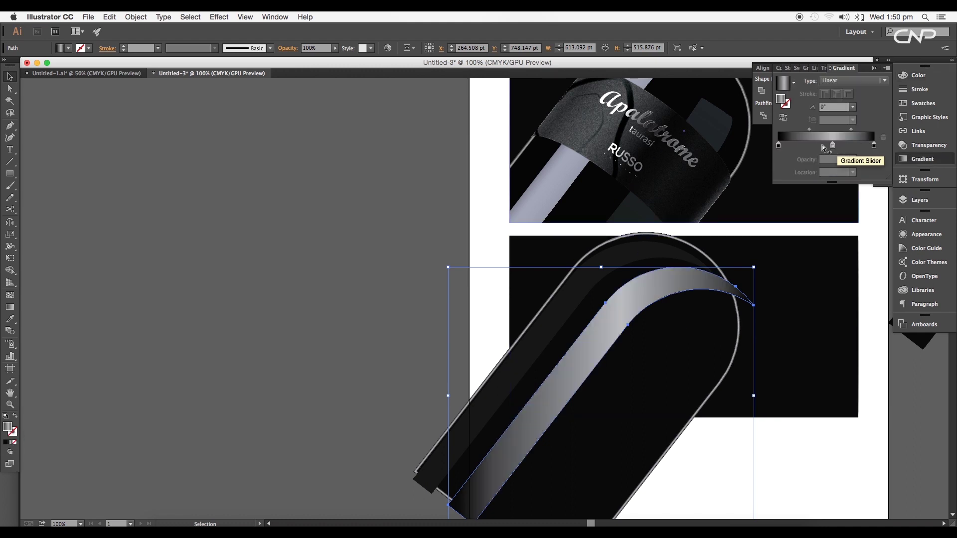
{"action": "left_click_drag", "start_coordinate": [778, 145], "coordinate": [779, 169]}
{"action": "left_click_drag", "start_coordinate": [832, 149], "coordinate": [805, 149]}
Switch the gradient's grey stop to RGB and recolour it to #a1a5b8
{"action": "double_click", "coordinate": [805, 148]}
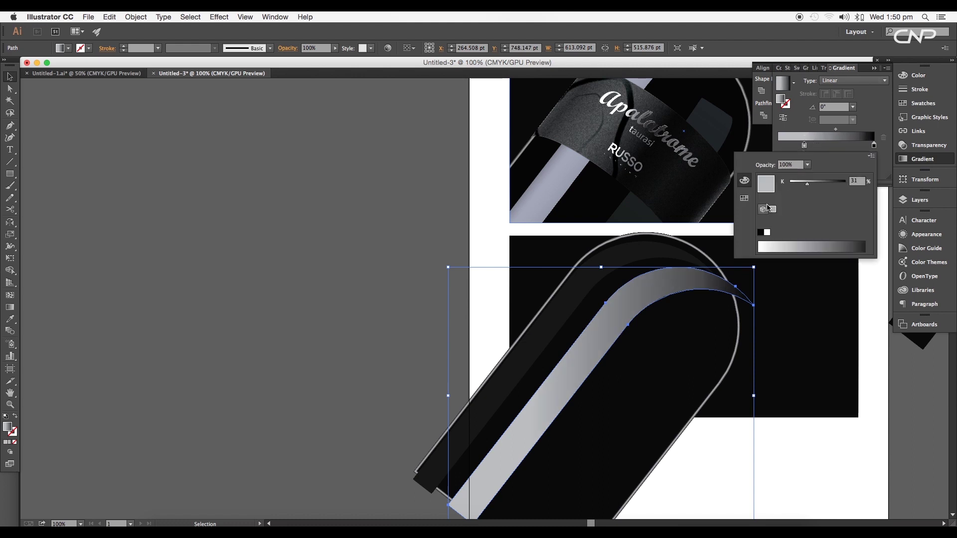
{"action": "left_click", "coordinate": [871, 156]}
{"action": "left_click", "coordinate": [885, 174]}
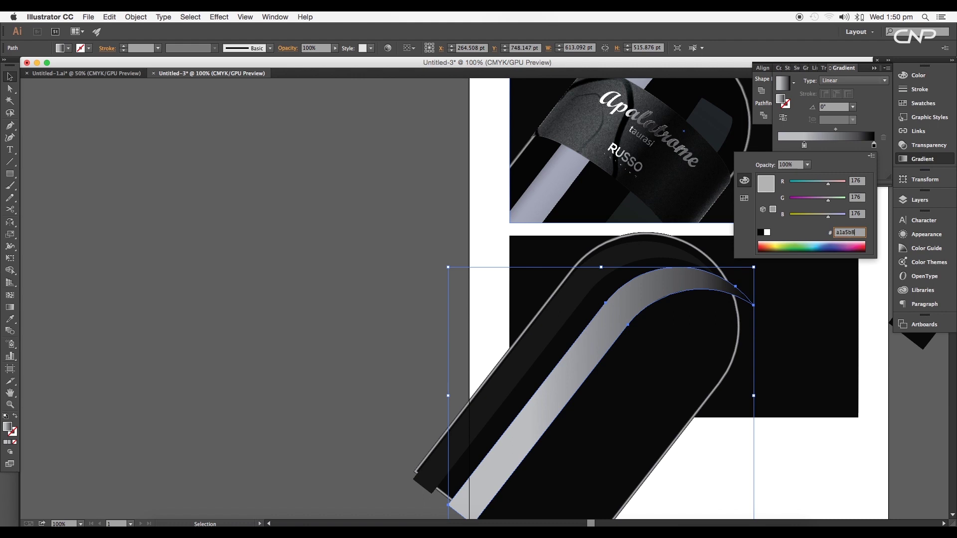
{"action": "type", "text": "a1a5b8"}
{"action": "key", "text": "Return"}
Turn the strip's gradient into three lilac stops and set the starting stop's black value to 22%
{"action": "left_click_drag", "start_coordinate": [848, 148], "coordinate": [826, 147]}
{"action": "double_click", "coordinate": [778, 146]}
{"action": "left_click", "coordinate": [802, 221]}
{"action": "left_click", "coordinate": [801, 219]}
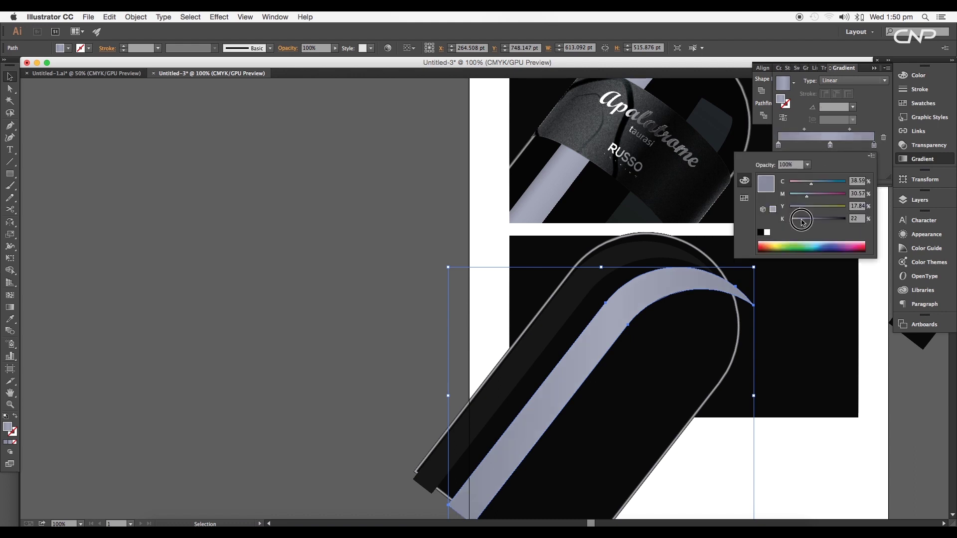
{"action": "left_click", "coordinate": [811, 146]}
Run the lilac gradient across the strip's width at -36.9° and fine-tune the position of its middle stop
{"action": "key", "text": "g"}
{"action": "left_click_drag", "start_coordinate": [555, 367], "coordinate": [580, 387]}
{"action": "left_click_drag", "start_coordinate": [822, 147], "coordinate": [825, 147]}
Move the right-hand curved strip onto the bottle's right half and fill it with a dark blue-grey
{"action": "left_click_drag", "start_coordinate": [695, 325], "coordinate": [480, 417]}
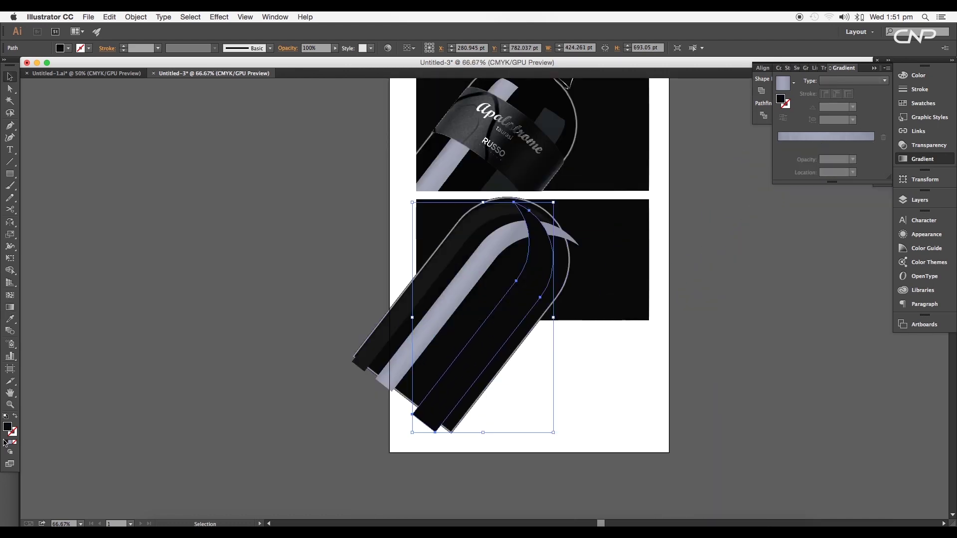
{"action": "double_click", "coordinate": [9, 432]}
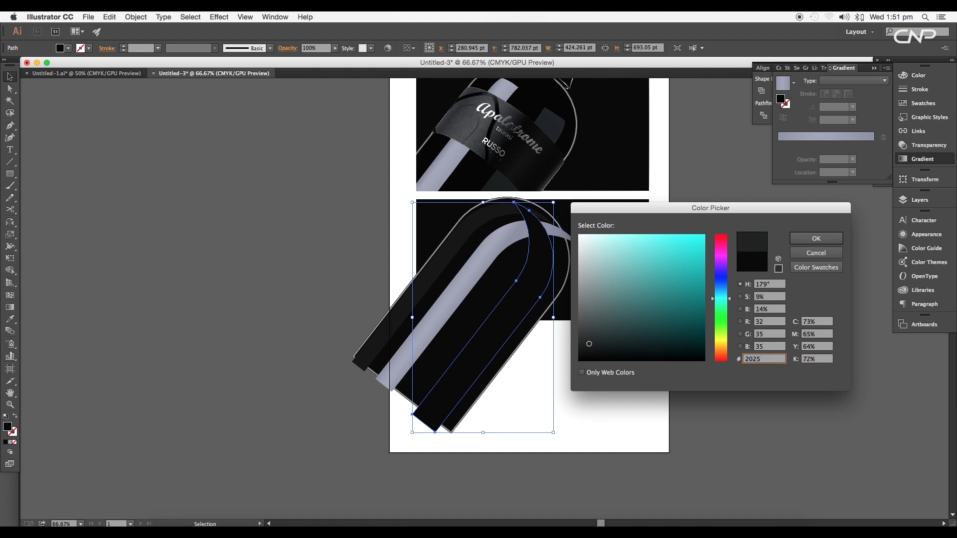
{"action": "key", "text": "Return"}
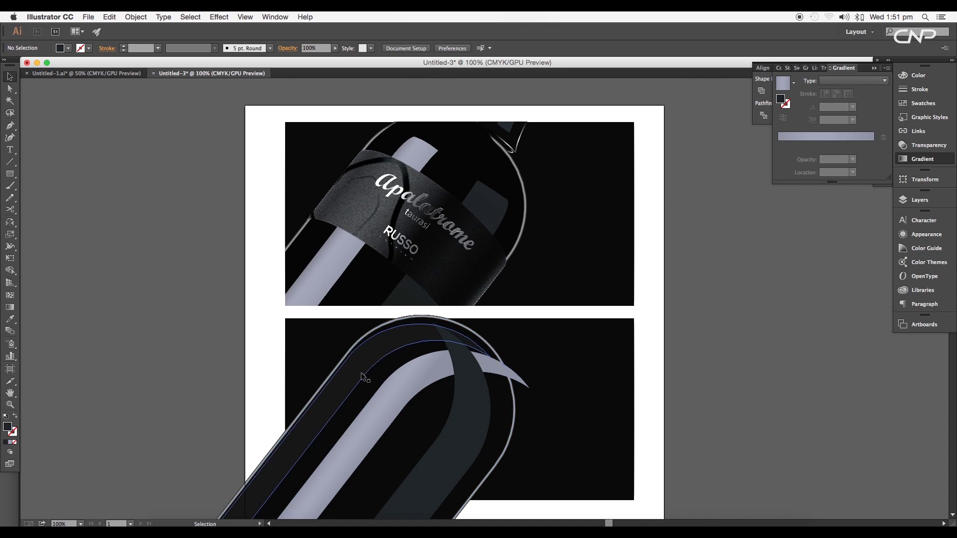
Cut across the curved top of the dark grey strip with the Knife tool
{"action": "left_click", "coordinate": [362, 362]}
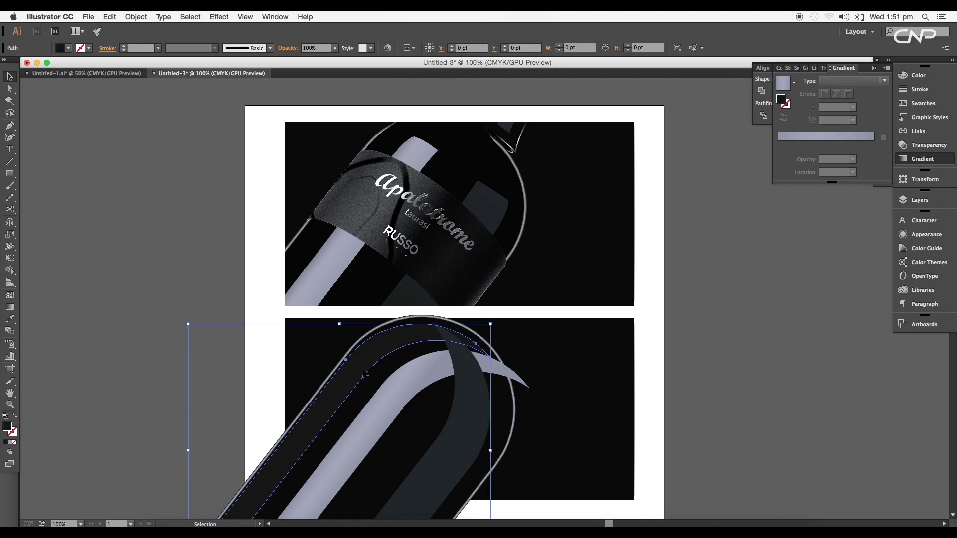
{"action": "left_click_drag", "start_coordinate": [362, 379], "coordinate": [374, 348]}
{"action": "left_click", "coordinate": [11, 77]}
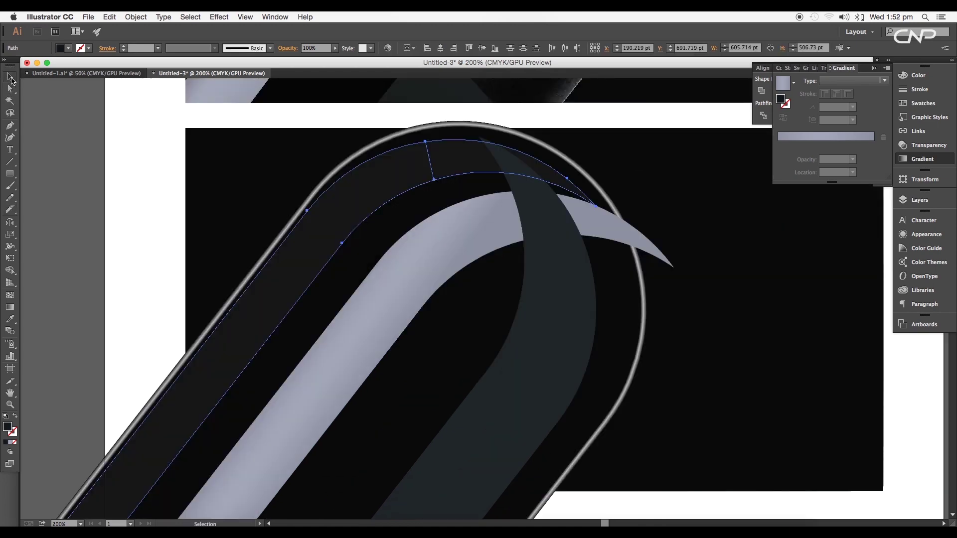
Add the lilac and blue-grey strips to the selection and cut diagonally across their curved tops with the Knife tool
{"action": "left_click", "coordinate": [398, 280], "text": "shift"}
{"action": "left_click", "coordinate": [528, 331], "text": "shift"}
{"action": "left_click", "coordinate": [11, 210]}
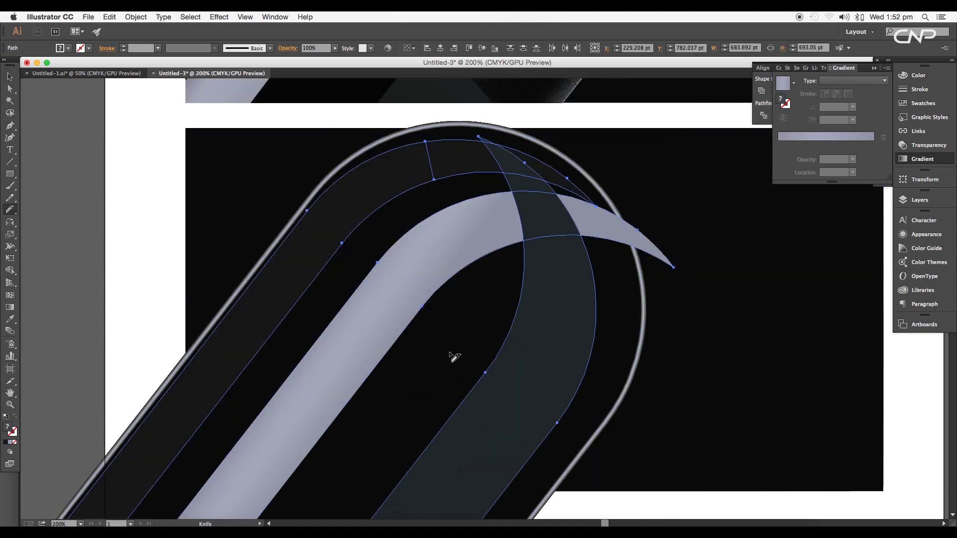
{"action": "key", "text": "super+minus"}
{"action": "key", "text": "super+minus"}
{"action": "key", "text": "super+minus"}
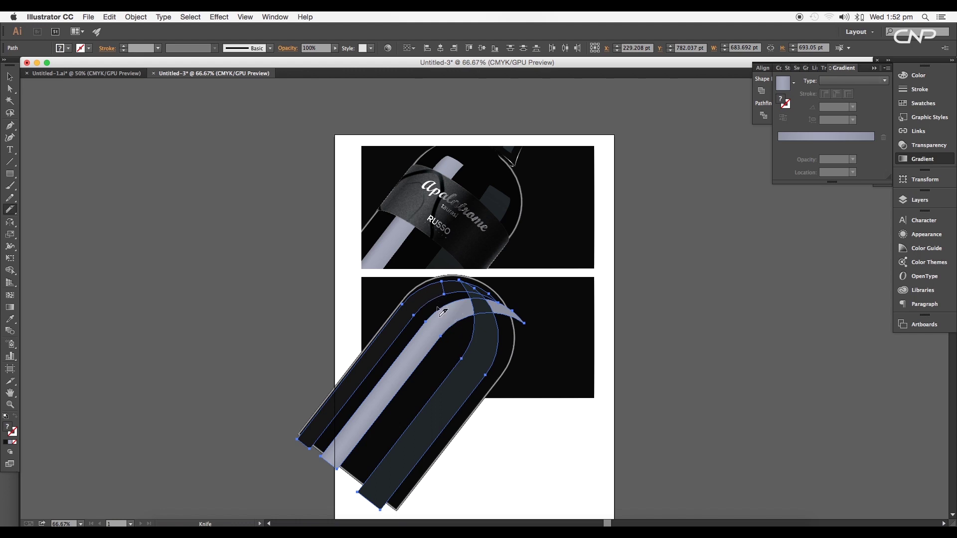
{"action": "left_click_drag", "start_coordinate": [457, 321], "coordinate": [474, 339]}
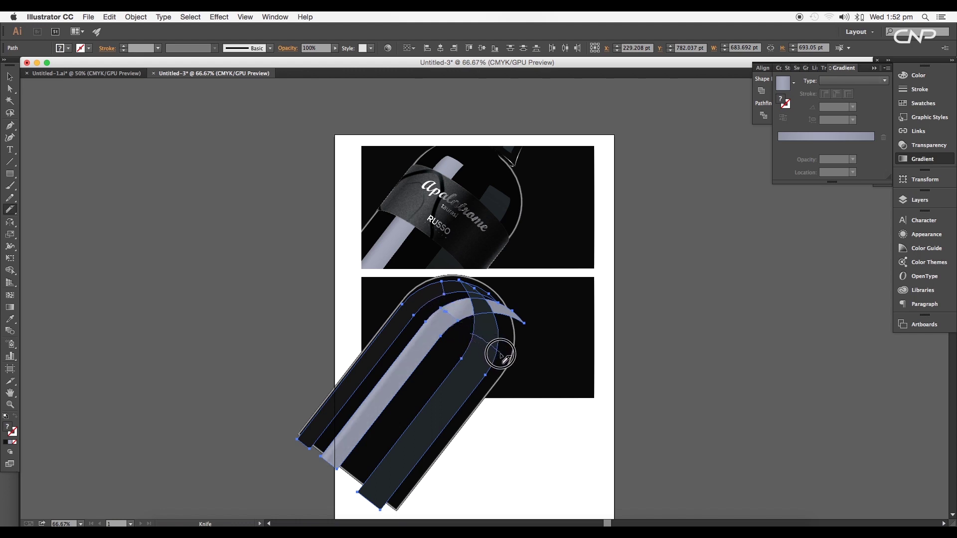
Delete the cut-off curved ends of all three shading strips
{"action": "key", "text": "v"}
{"action": "left_click", "coordinate": [184, 211]}
{"action": "left_click", "coordinate": [485, 319]}
{"action": "key", "text": "Delete"}
{"action": "left_click", "coordinate": [491, 309]}
{"action": "key", "text": "Delete"}
{"action": "left_click", "coordinate": [456, 289]}
{"action": "key", "text": "Delete"}
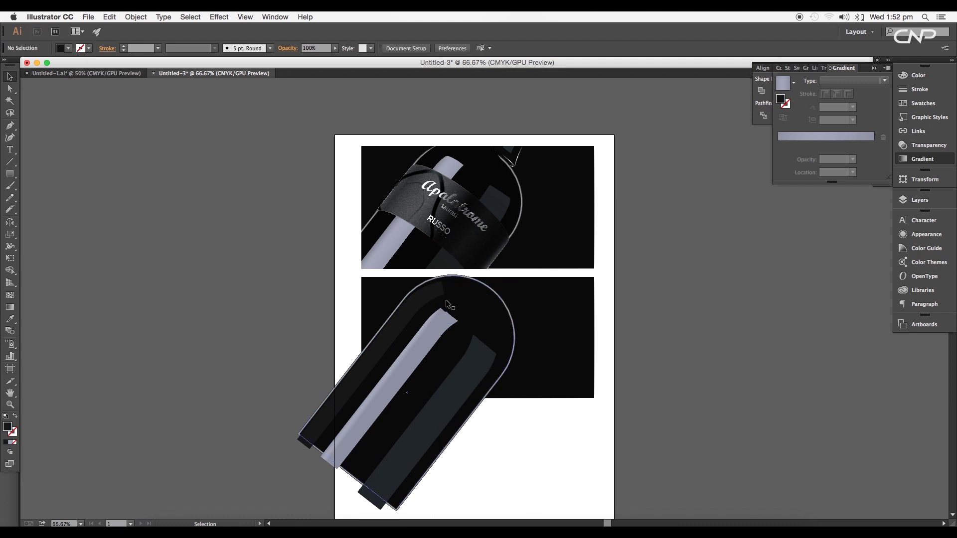
Delete the extra anchor point on the lilac strip's upper edge and nudge its two top corner points into shape
{"action": "scroll", "coordinate": [446, 336], "scroll_direction": "up", "scroll_amount": 4}
{"action": "left_click", "coordinate": [446, 300]}
{"action": "left_click_drag", "start_coordinate": [10, 126], "coordinate": [45, 149]}
{"action": "left_click", "coordinate": [427, 280]}
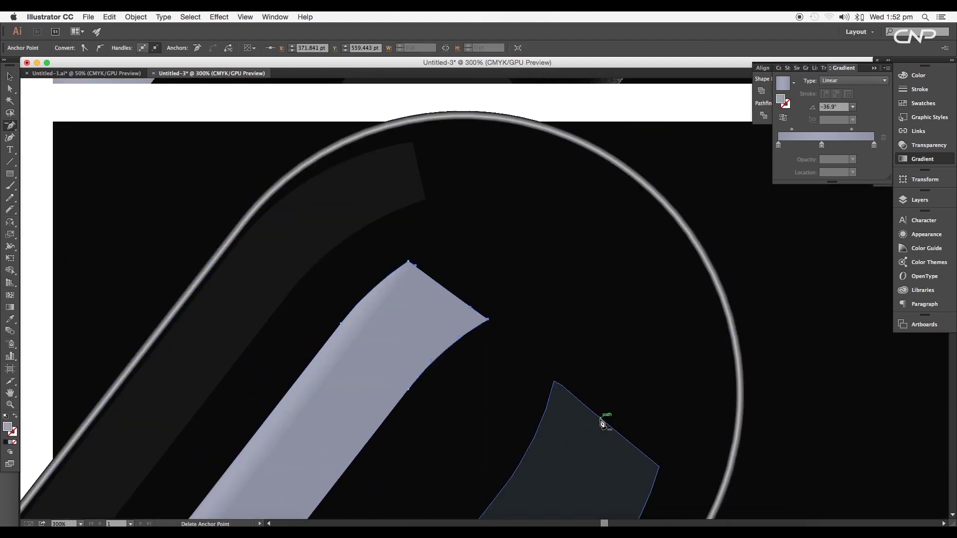
{"action": "left_click", "coordinate": [7, 88]}
{"action": "left_click_drag", "start_coordinate": [331, 203], "coordinate": [335, 204]}
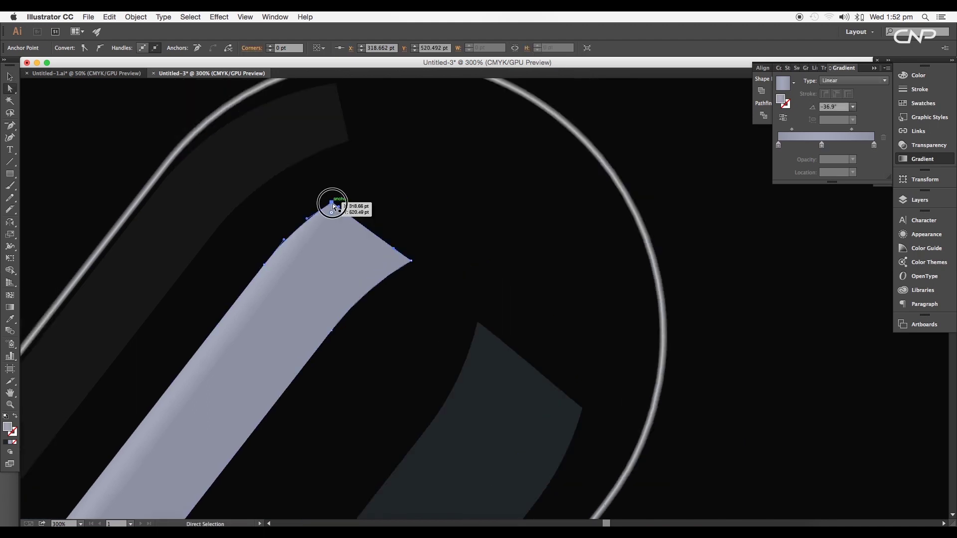
{"action": "left_click_drag", "start_coordinate": [410, 261], "coordinate": [402, 256]}
Pull in the blue-grey strip's two top corner points and adjust the curve handle on its right side
{"action": "left_click_drag", "start_coordinate": [365, 172], "coordinate": [374, 183]}
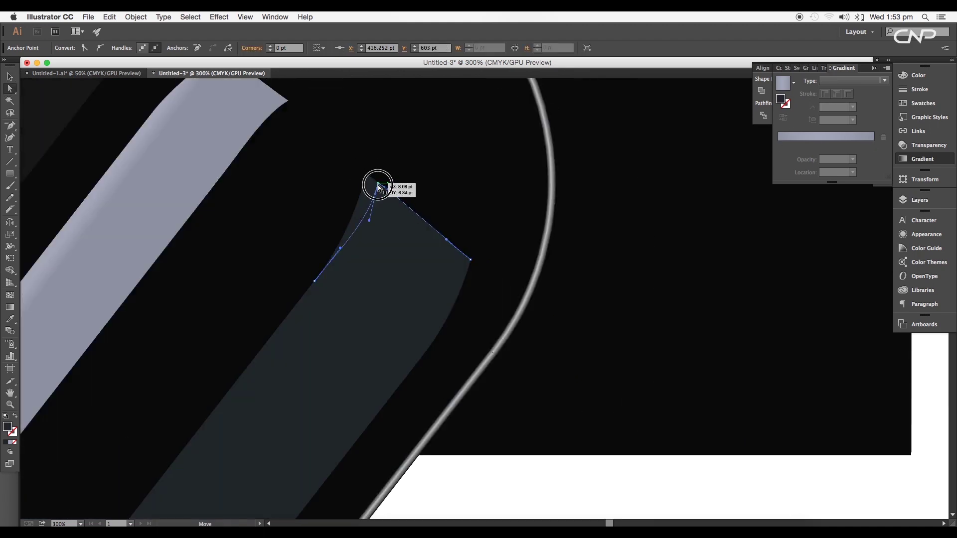
{"action": "left_click_drag", "start_coordinate": [469, 257], "coordinate": [464, 254]}
{"action": "left_click_drag", "start_coordinate": [457, 290], "coordinate": [464, 287]}
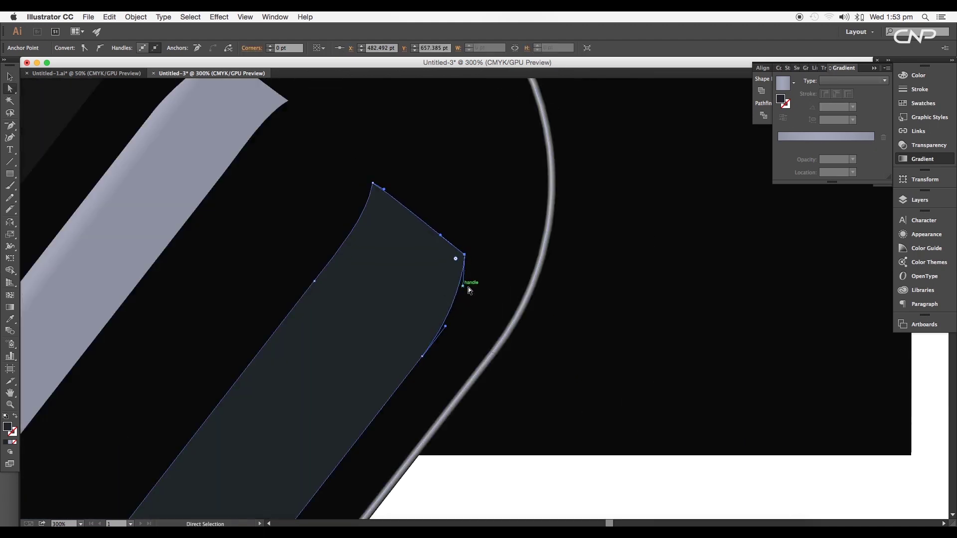
{"action": "scroll", "coordinate": [464, 287], "scroll_direction": "down", "scroll_amount": 4}
{"action": "left_click", "coordinate": [547, 323]}
{"action": "key", "text": "v"}
Duplicate the bottle body in place and remove the duplicate's stroke
{"action": "scroll", "coordinate": [420, 343], "scroll_direction": "up", "scroll_amount": 4}
{"action": "scroll", "coordinate": [481, 306], "scroll_direction": "up", "scroll_amount": 3}
{"action": "scroll", "coordinate": [461, 305], "scroll_direction": "down", "scroll_amount": 1}
{"action": "left_click_drag", "start_coordinate": [489, 253], "coordinate": [425, 405]}
{"action": "left_click", "coordinate": [511, 254]}
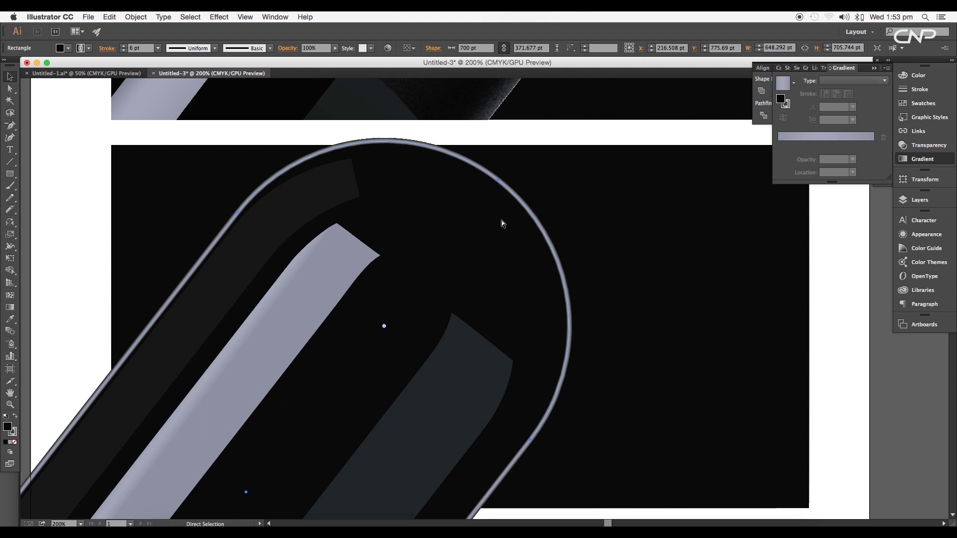
{"action": "key", "text": "v"}
{"action": "left_click", "coordinate": [15, 433]}
{"action": "left_click", "coordinate": [14, 443]}
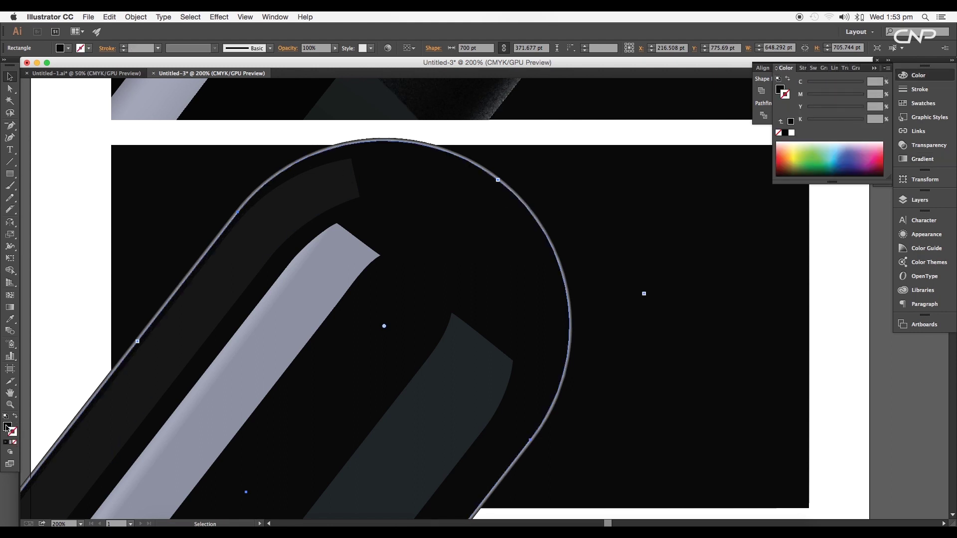
Scale the strokeless body copy down to about 633 x 689 pt and pull its upper-right anchor out toward the outline
{"action": "key", "text": "super+1"}
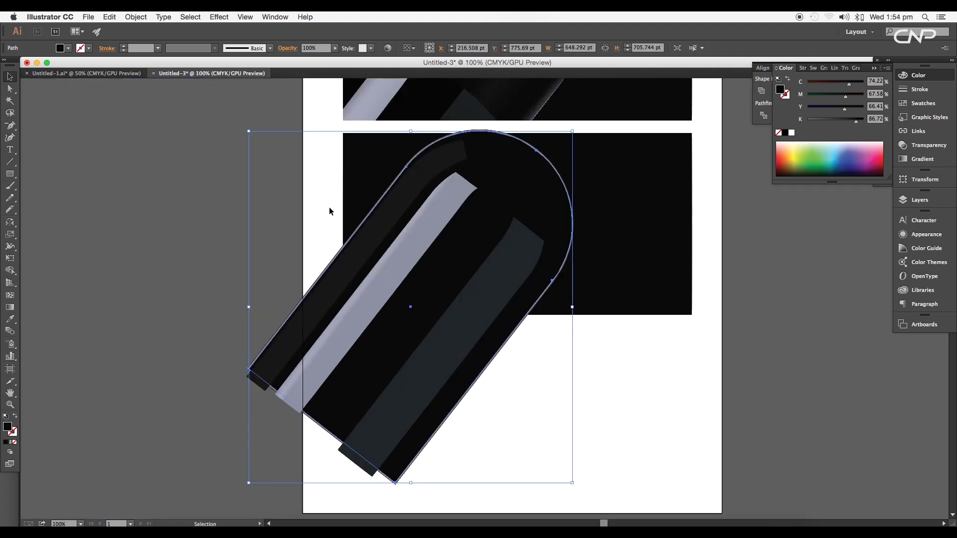
{"action": "left_click_drag", "start_coordinate": [573, 131], "coordinate": [568, 137]}
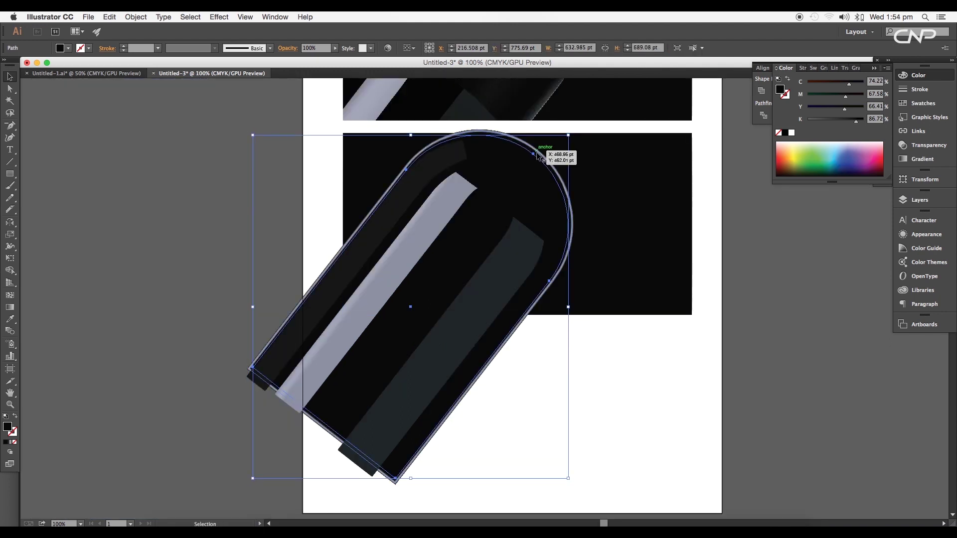
{"action": "scroll", "coordinate": [537, 152], "scroll_direction": "up", "scroll_amount": 4}
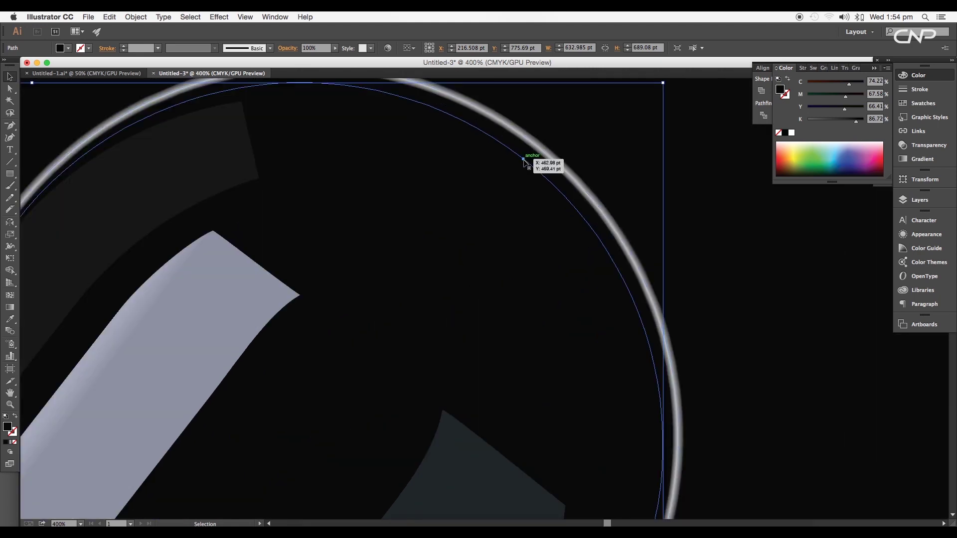
{"action": "left_click_drag", "start_coordinate": [523, 168], "coordinate": [531, 160]}
{"action": "scroll", "coordinate": [530, 160], "scroll_direction": "up", "scroll_amount": 3}
Add anchor points along the body copy's top edge, pull the upper-right one over the outline and bend its curve handle
{"action": "left_click_drag", "start_coordinate": [10, 126], "coordinate": [42, 138]}
{"action": "left_click", "coordinate": [184, 194]}
{"action": "left_click", "coordinate": [442, 197]}
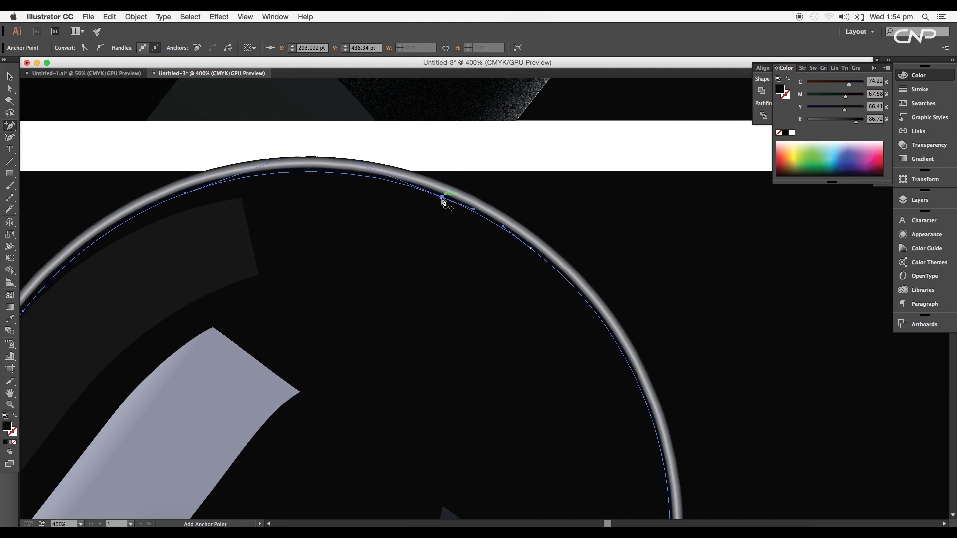
{"action": "left_click_drag", "start_coordinate": [441, 196], "coordinate": [460, 187]}
{"action": "left_click_drag", "start_coordinate": [379, 154], "coordinate": [408, 115]}
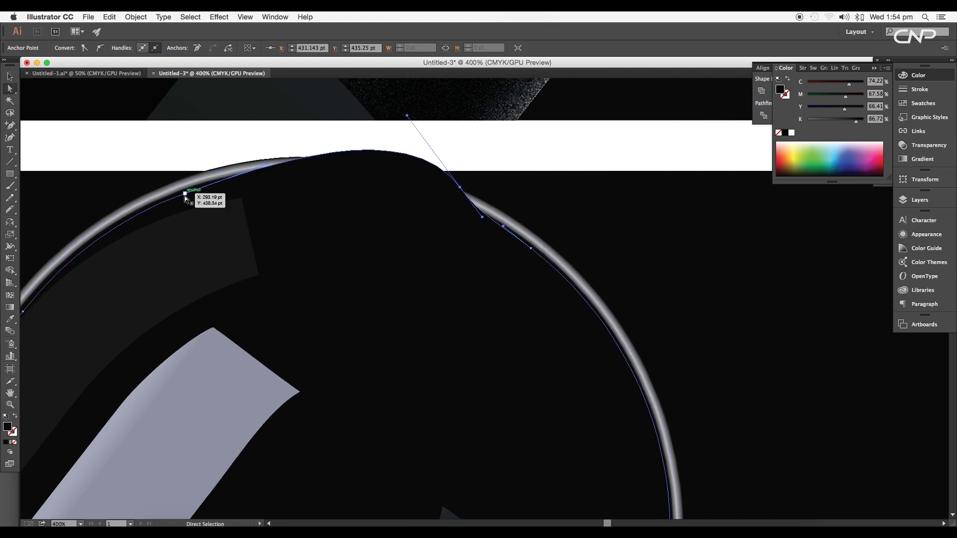
Move the upper-left anchor of the body copy over the outline and refine the handles of the curve between both points
{"action": "left_click_drag", "start_coordinate": [185, 194], "coordinate": [189, 176]}
{"action": "left_click_drag", "start_coordinate": [273, 147], "coordinate": [264, 152]}
{"action": "left_click_drag", "start_coordinate": [407, 116], "coordinate": [427, 151]}
{"action": "left_click_drag", "start_coordinate": [263, 151], "coordinate": [266, 146]}
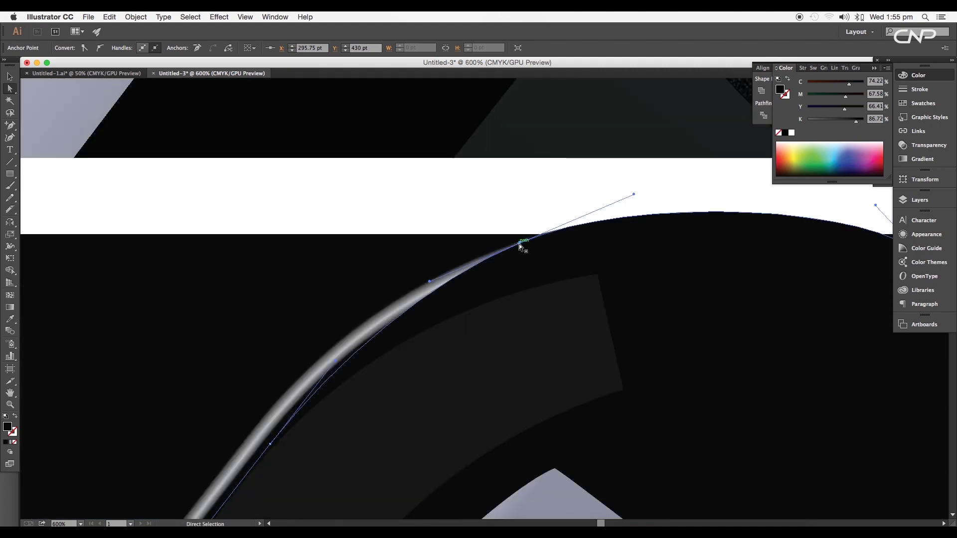
{"action": "left_click", "coordinate": [509, 243]}
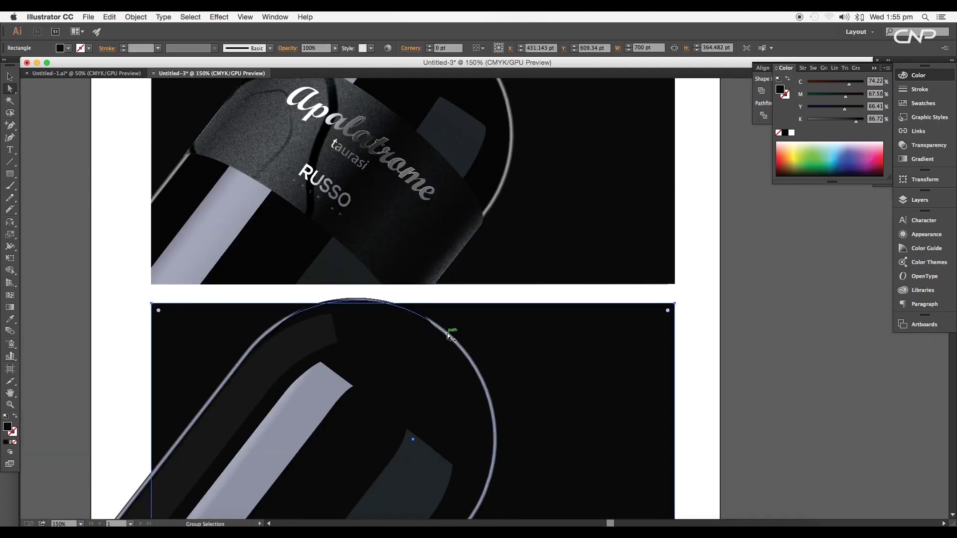
{"action": "left_click_drag", "start_coordinate": [471, 313], "coordinate": [440, 305]}
Draw a white ellipse across the bottle body, rotate it to the bottle's tilt and fit it to about 302 x 239 pt
{"action": "left_click", "coordinate": [13, 177]}
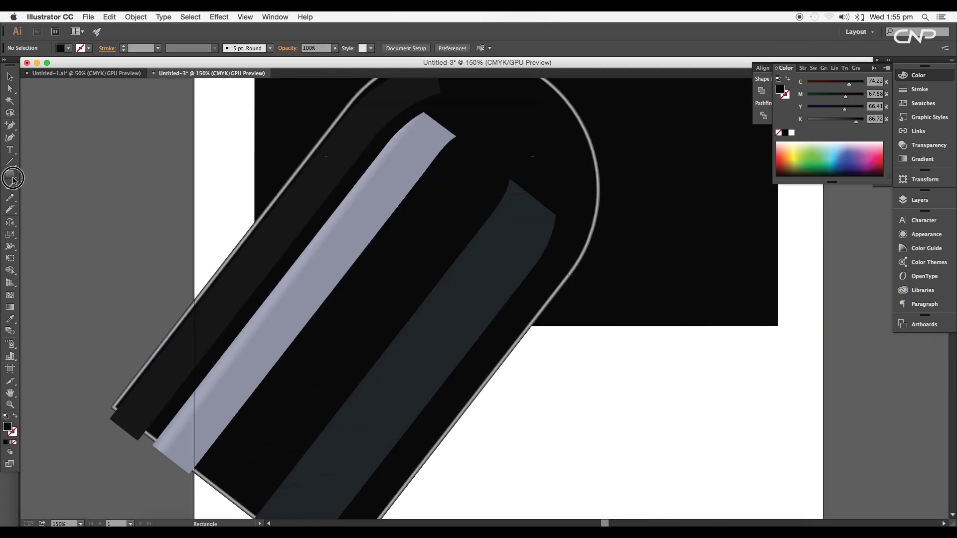
{"action": "left_click_drag", "start_coordinate": [13, 180], "coordinate": [35, 199]}
{"action": "left_click_drag", "start_coordinate": [440, 206], "coordinate": [587, 235]}
{"action": "key", "text": "v"}
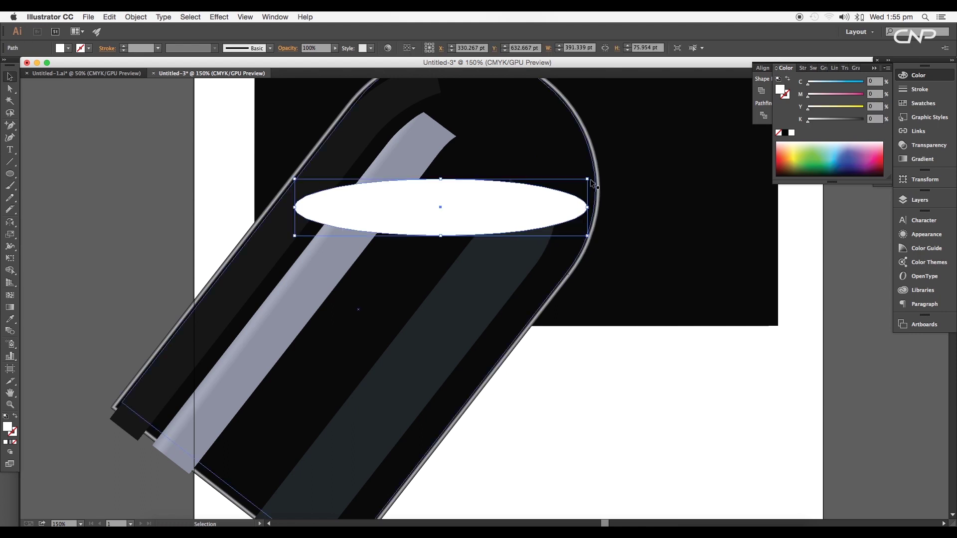
{"action": "left_click_drag", "start_coordinate": [592, 179], "coordinate": [616, 299]}
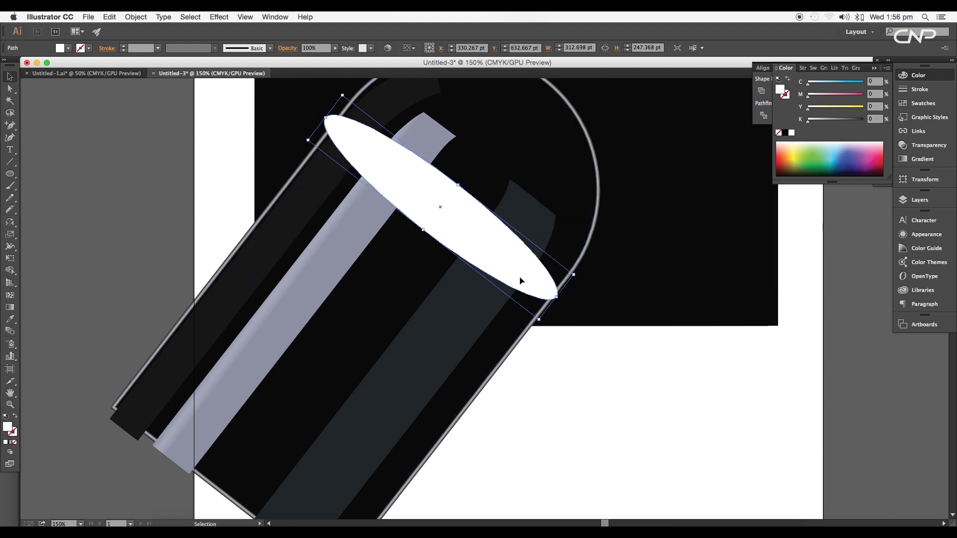
{"action": "left_click_drag", "start_coordinate": [379, 181], "coordinate": [375, 195]}
{"action": "left_click_drag", "start_coordinate": [600, 299], "coordinate": [575, 290]}
Duplicate the ellipse further down the body and resize the upper one to about 304 x 243 pt to meet the outline
{"action": "left_click_drag", "start_coordinate": [463, 346], "coordinate": [442, 372]}
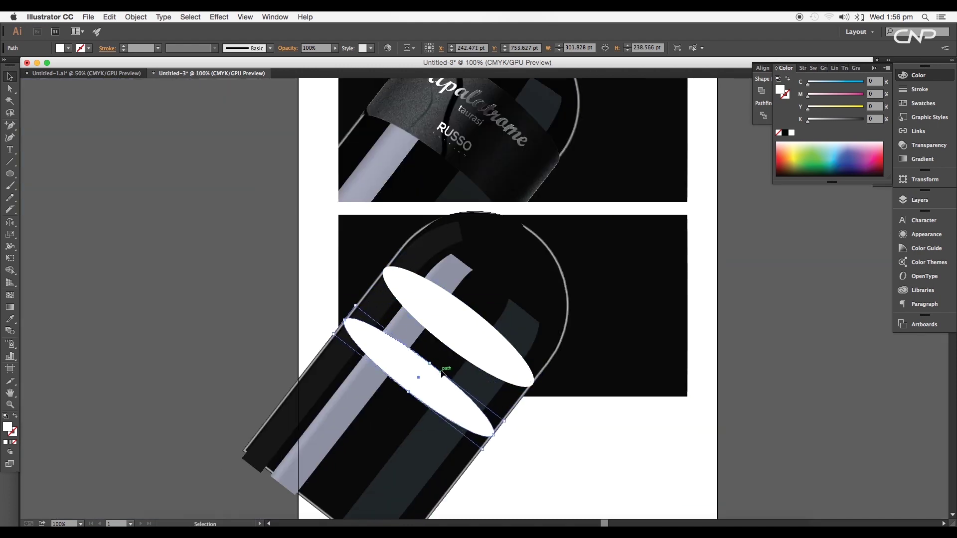
{"action": "left_click_drag", "start_coordinate": [480, 338], "coordinate": [457, 367]}
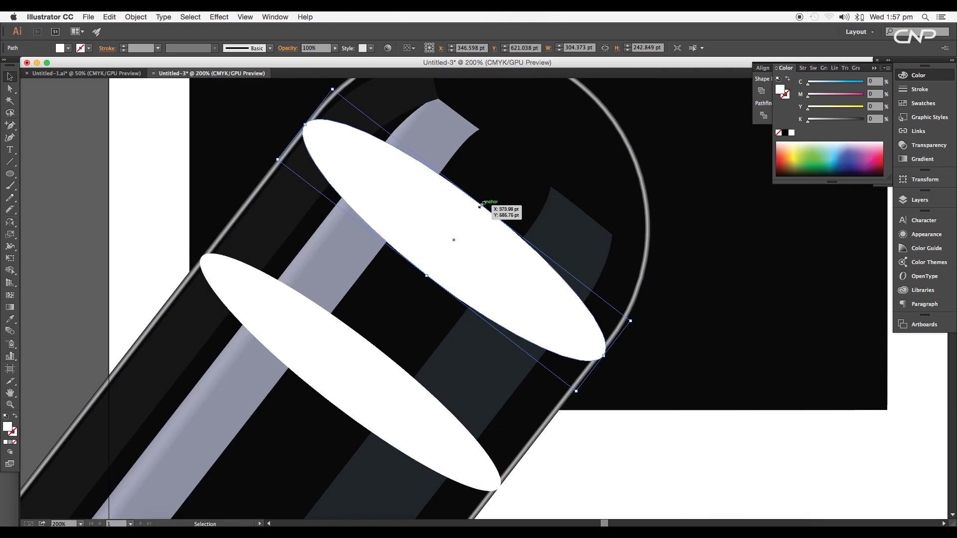
{"action": "left_click_drag", "start_coordinate": [481, 205], "coordinate": [474, 208]}
{"action": "left_click", "coordinate": [378, 355]}
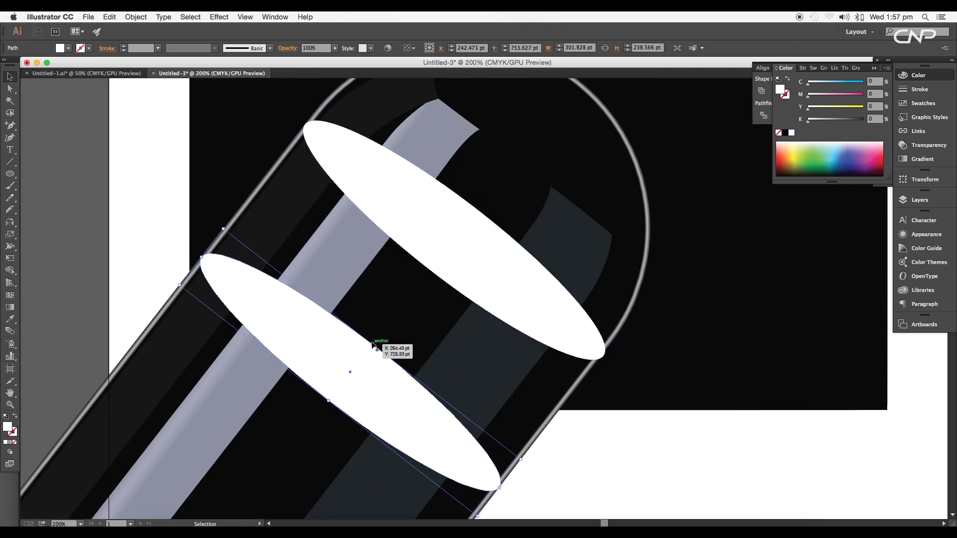
Copy both ellipses onto the reference bottle and position the copies along its label's edges as a spacing guide
{"action": "scroll", "coordinate": [383, 355], "scroll_direction": "down", "scroll_amount": 2}
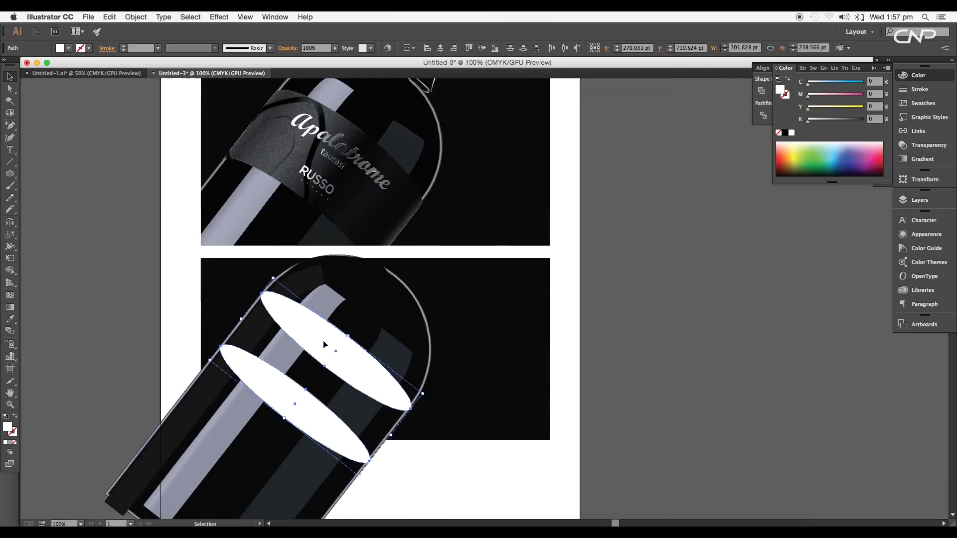
{"action": "left_click_drag", "start_coordinate": [323, 344], "coordinate": [339, 140]}
{"action": "scroll", "coordinate": [360, 172], "scroll_direction": "up", "scroll_amount": 1}
{"action": "left_click_drag", "start_coordinate": [361, 173], "coordinate": [337, 302]}
{"action": "left_click_drag", "start_coordinate": [293, 230], "coordinate": [279, 251]}
{"action": "left_click_drag", "start_coordinate": [389, 324], "coordinate": [380, 335]}
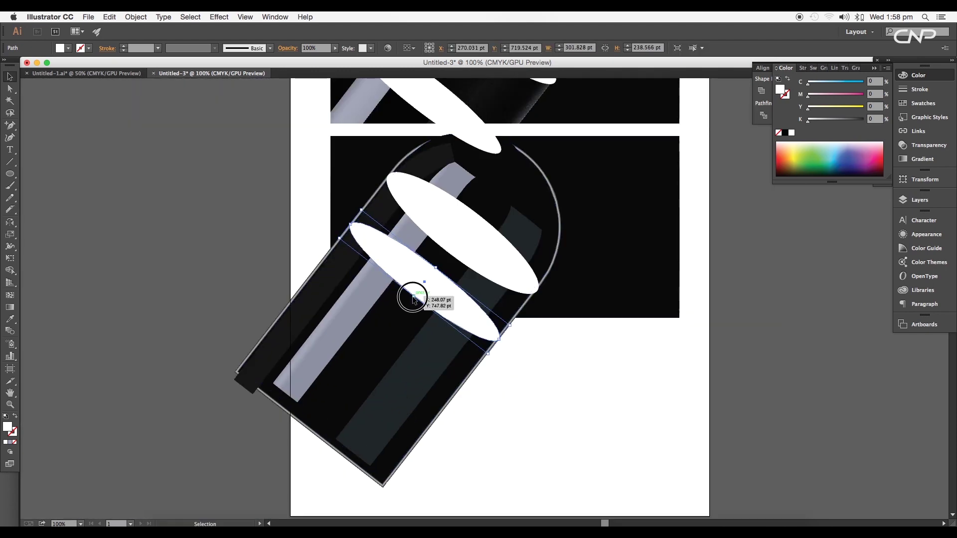
Resize the lower ellipse to about 303 x 240 pt, shift it down the body and fine-tune the upper ellipse's fit to the outline
{"action": "left_click_drag", "start_coordinate": [412, 297], "coordinate": [408, 302]}
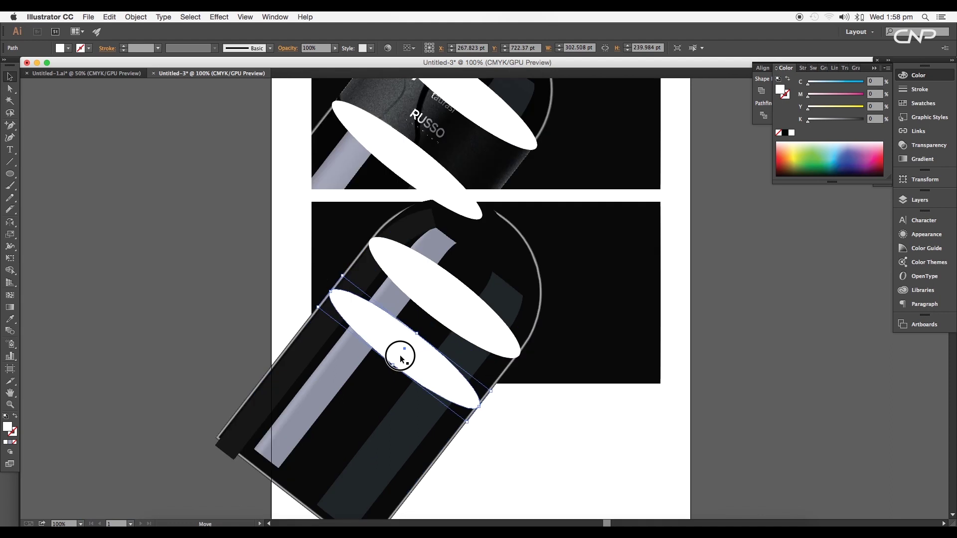
{"action": "left_click_drag", "start_coordinate": [401, 356], "coordinate": [398, 365]}
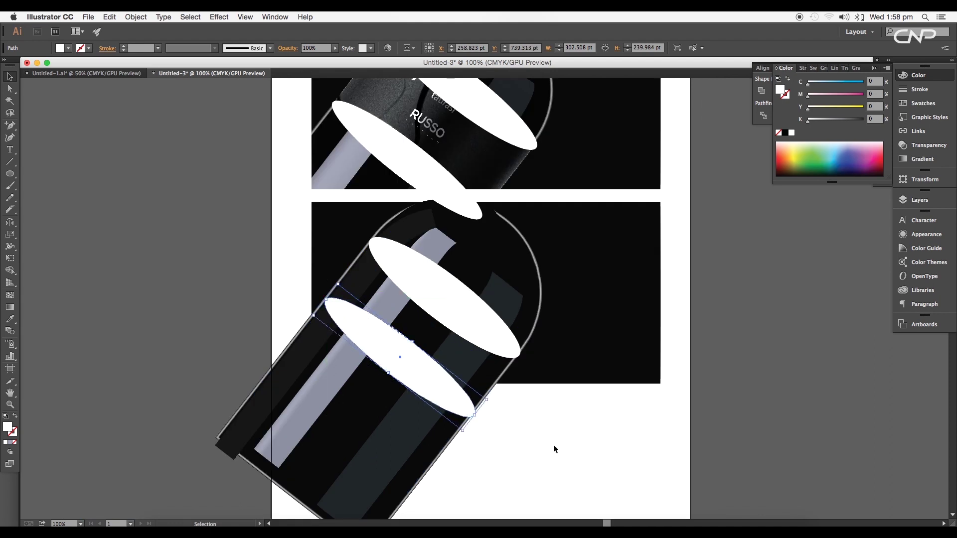
{"action": "left_click_drag", "start_coordinate": [562, 345], "coordinate": [560, 345]}
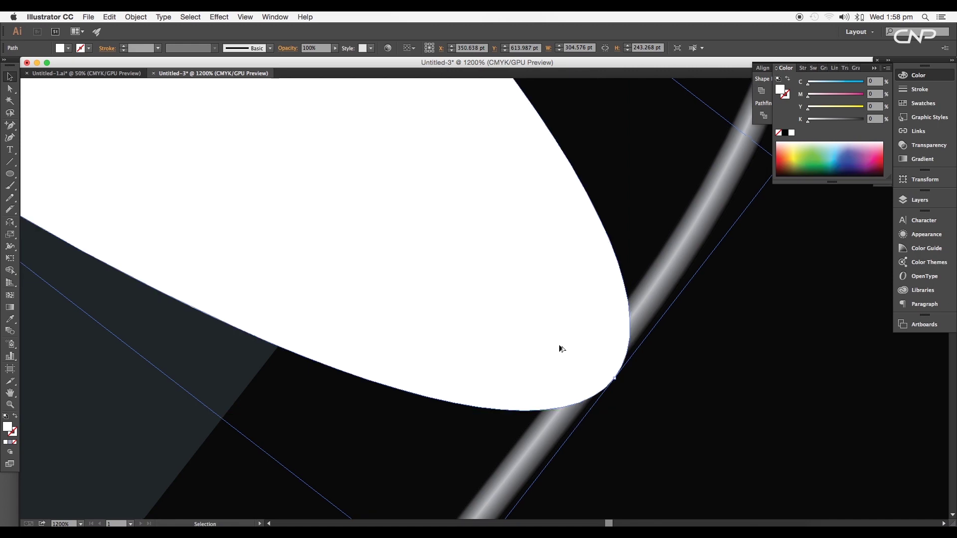
{"action": "scroll", "coordinate": [560, 347], "scroll_direction": "down", "scroll_amount": 1}
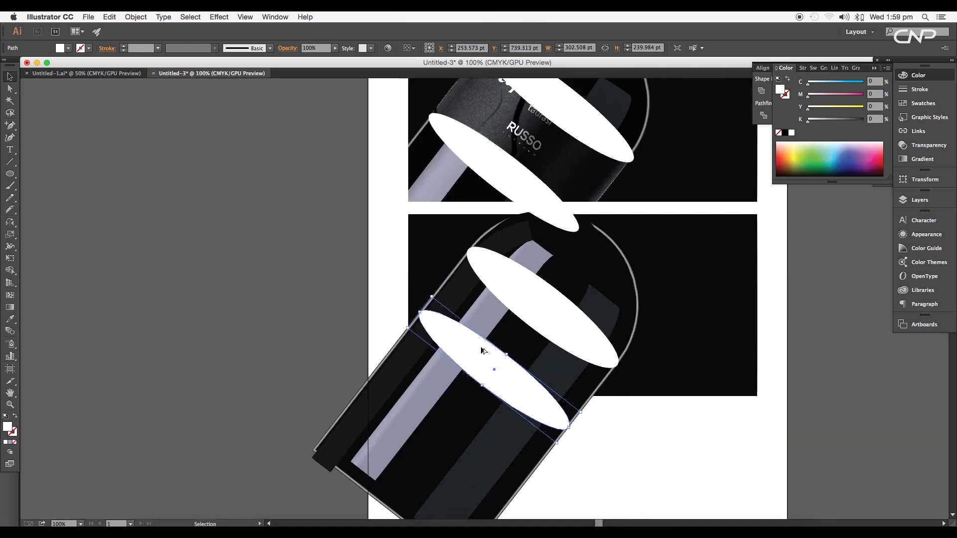
Draw straight lines joining the ends of the two ellipses along both sides of the bottle
{"action": "left_click", "coordinate": [531, 319], "text": "shift"}
{"action": "key", "text": "super+equal"}
{"action": "left_click", "coordinate": [8, 166]}
{"action": "left_click_drag", "start_coordinate": [435, 152], "coordinate": [339, 277]}
{"action": "scroll", "coordinate": [338, 277], "scroll_direction": "down", "scroll_amount": 5}
{"action": "scroll", "coordinate": [338, 277], "scroll_direction": "right", "scroll_amount": 4}
{"action": "left_click_drag", "start_coordinate": [625, 260], "coordinate": [527, 381]}
Select both ellipses and the connecting lines and merge the upper ellipse with the area between them using Shape Builder
{"action": "key", "text": "v"}
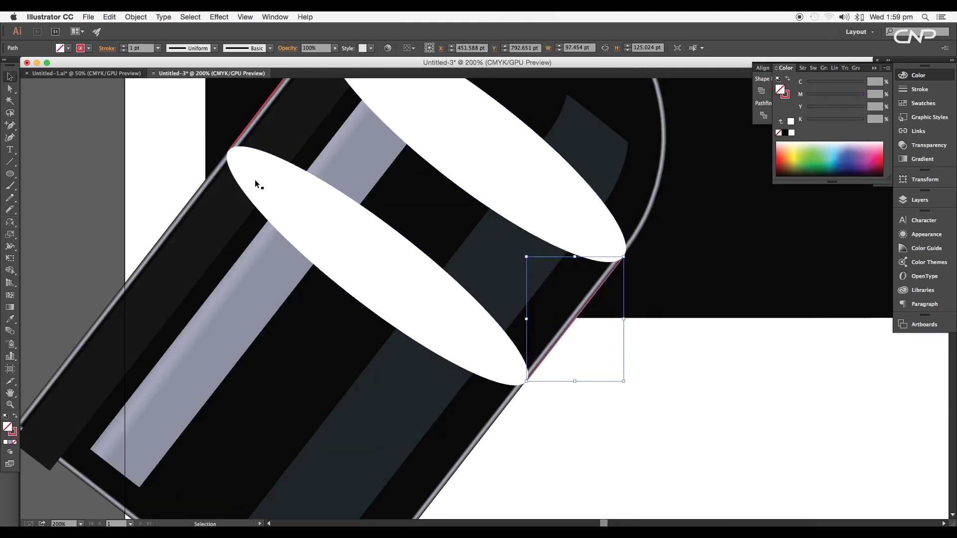
{"action": "left_click", "coordinate": [481, 149], "text": "shift"}
{"action": "left_click", "coordinate": [266, 101], "text": "shift"}
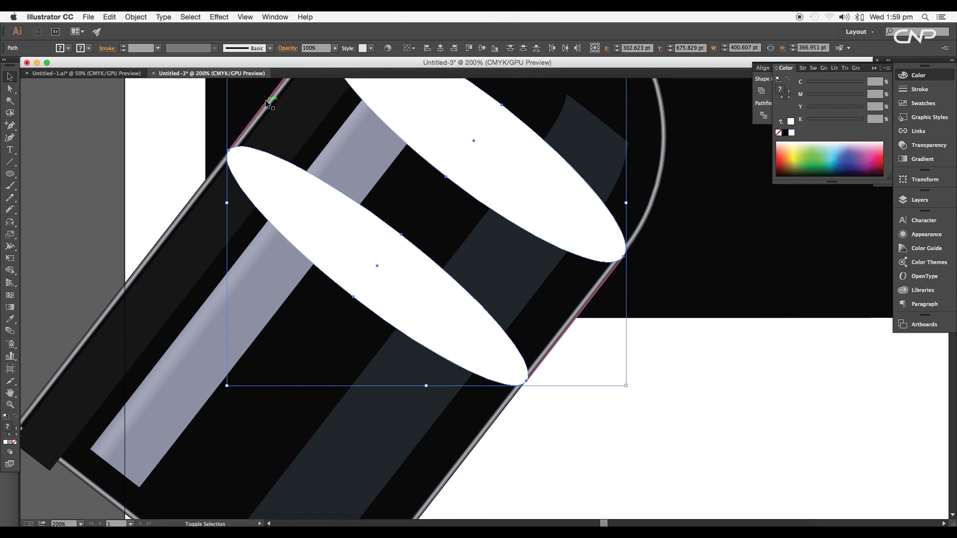
{"action": "scroll", "coordinate": [266, 101], "scroll_direction": "up", "scroll_amount": 4}
{"action": "left_click", "coordinate": [10, 271]}
{"action": "left_click_drag", "start_coordinate": [346, 256], "coordinate": [406, 199]}
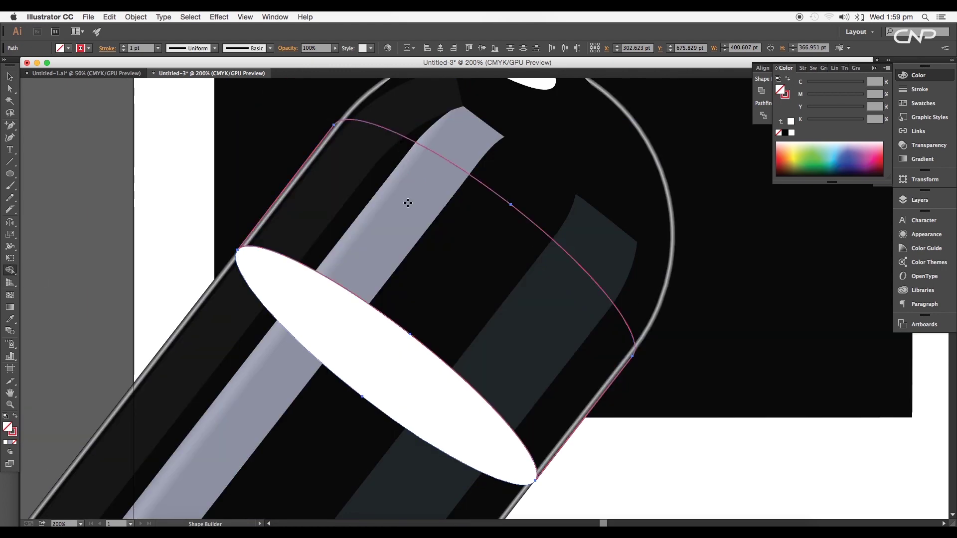
Delete the leftover white lower ellipse below the merged label band
{"action": "left_click", "coordinate": [10, 77]}
{"action": "left_click", "coordinate": [165, 209]}
{"action": "left_click", "coordinate": [324, 332]}
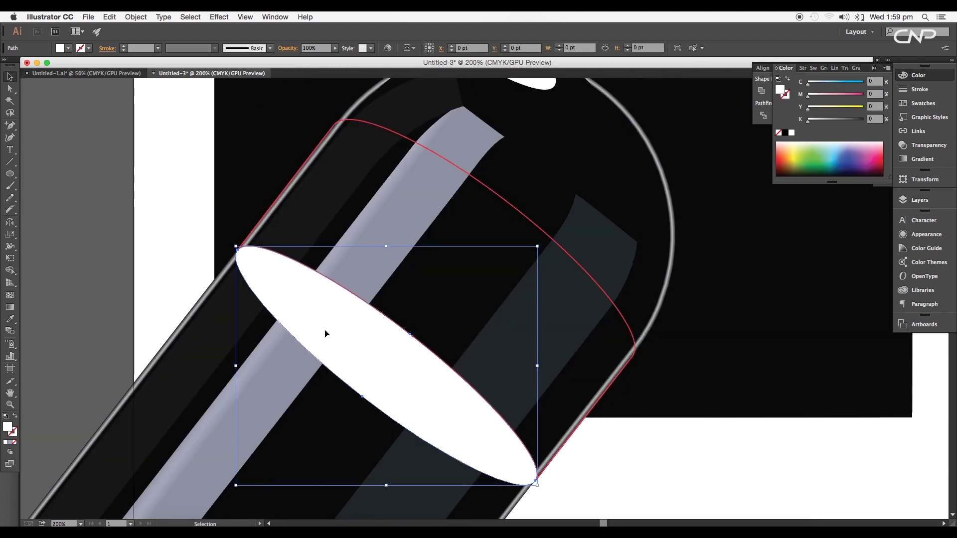
{"action": "key", "text": "Delete"}
Fill the label band with 50% black grey and remove its stroke
{"action": "left_click", "coordinate": [303, 162]}
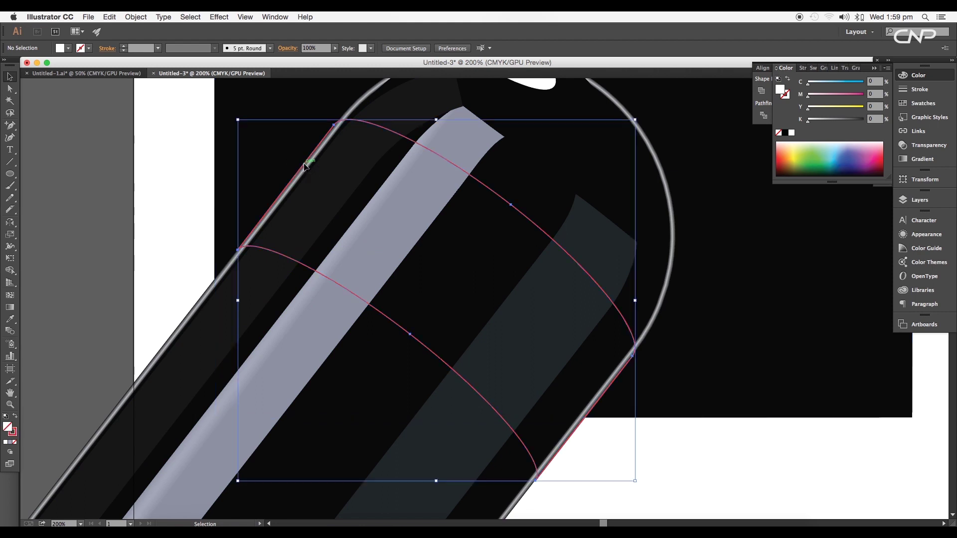
{"action": "left_click", "coordinate": [59, 49]}
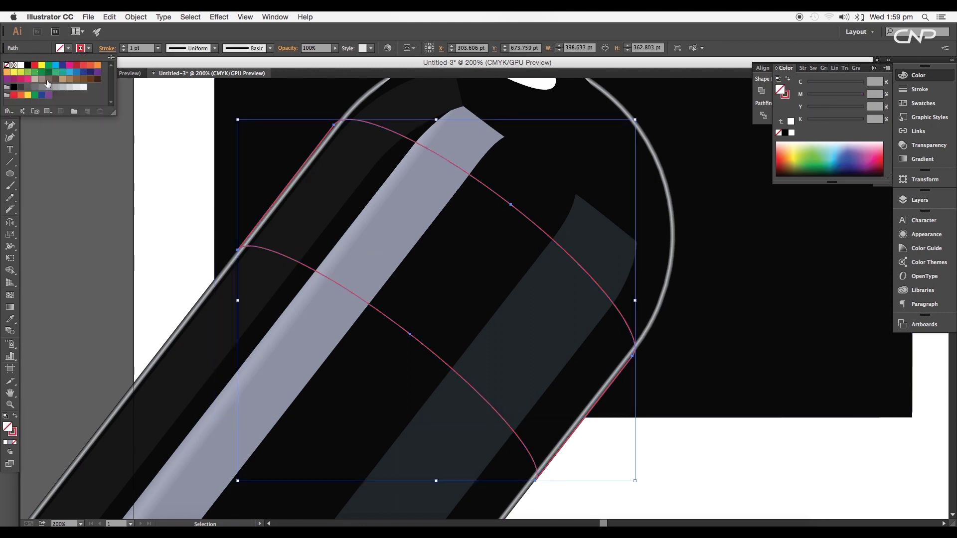
{"action": "left_click", "coordinate": [48, 87]}
{"action": "left_click", "coordinate": [88, 49]}
{"action": "left_click", "coordinate": [6, 66]}
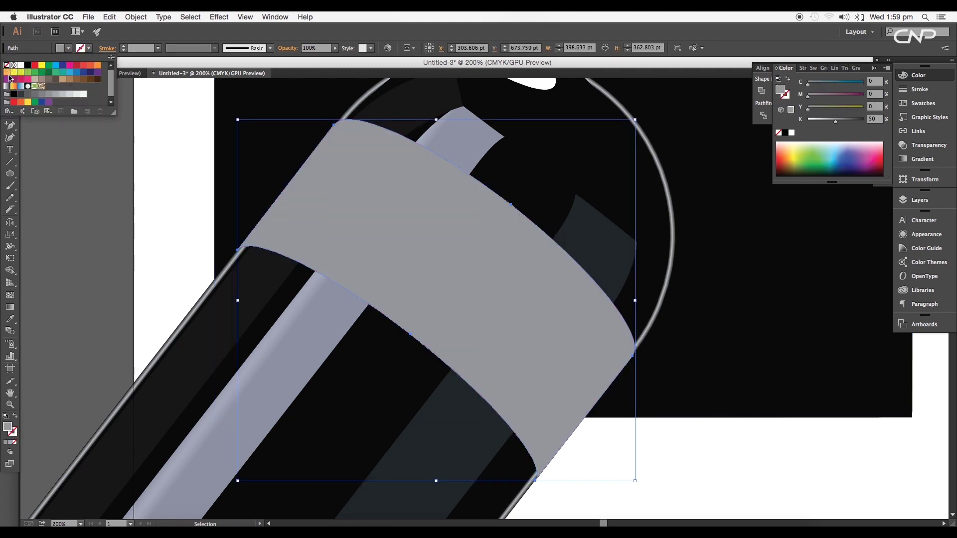
{"action": "key", "text": "Escape"}
Fill the label band with the White, Black linear gradient preset
{"action": "key", "text": "super+minus"}
{"action": "key", "text": "super+minus"}
{"action": "key", "text": "super+minus"}
{"action": "left_click_drag", "start_coordinate": [587, 272], "coordinate": [410, 233]}
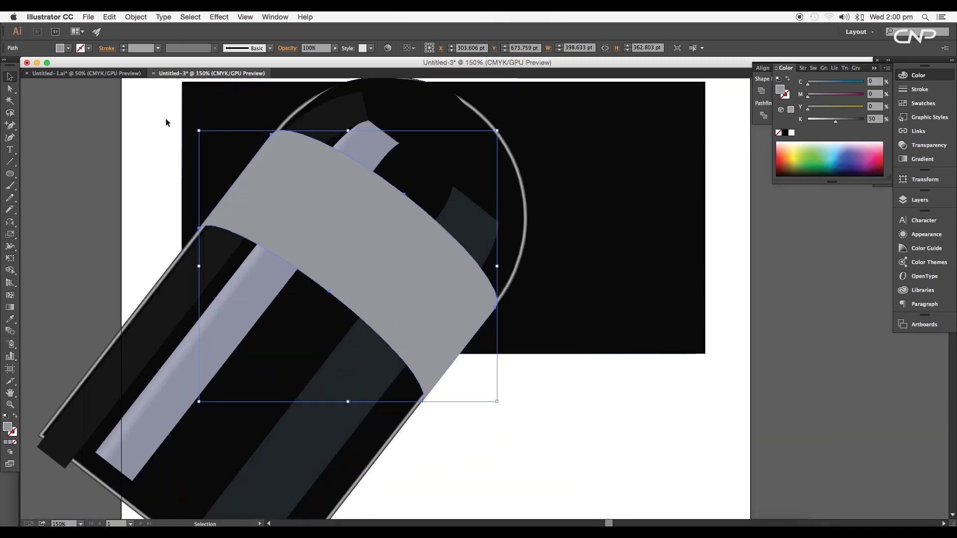
{"action": "left_click", "coordinate": [11, 442]}
{"action": "left_click", "coordinate": [794, 83]}
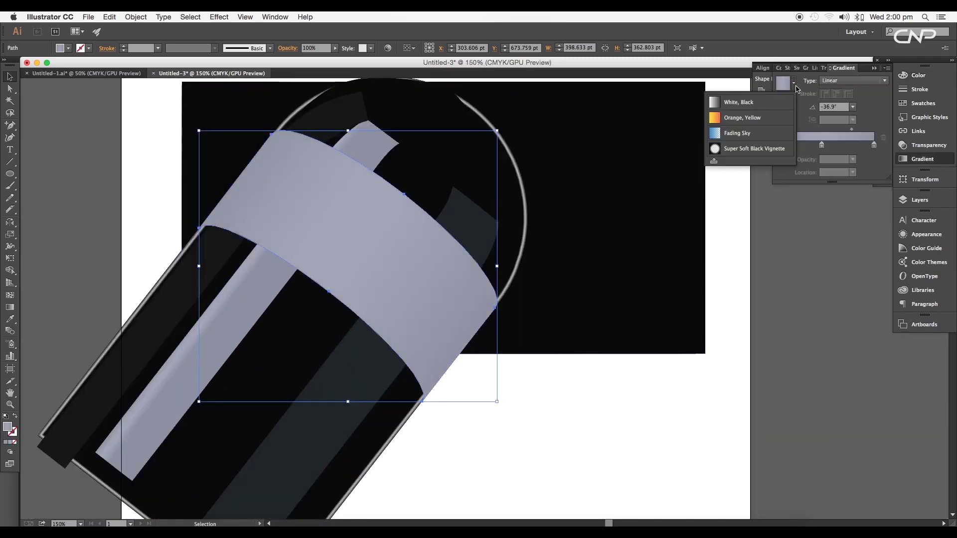
{"action": "left_click", "coordinate": [732, 100]}
Tint the gradient's starting stop light grey, add a white stop about a quarter along and another stop near the middle
{"action": "left_click_drag", "start_coordinate": [778, 145], "coordinate": [800, 145]}
{"action": "double_click", "coordinate": [778, 146]}
{"action": "left_click_drag", "start_coordinate": [789, 220], "coordinate": [807, 220]}
{"action": "left_click", "coordinate": [801, 145]}
{"action": "double_click", "coordinate": [802, 145]}
{"action": "left_click", "coordinate": [830, 145]}
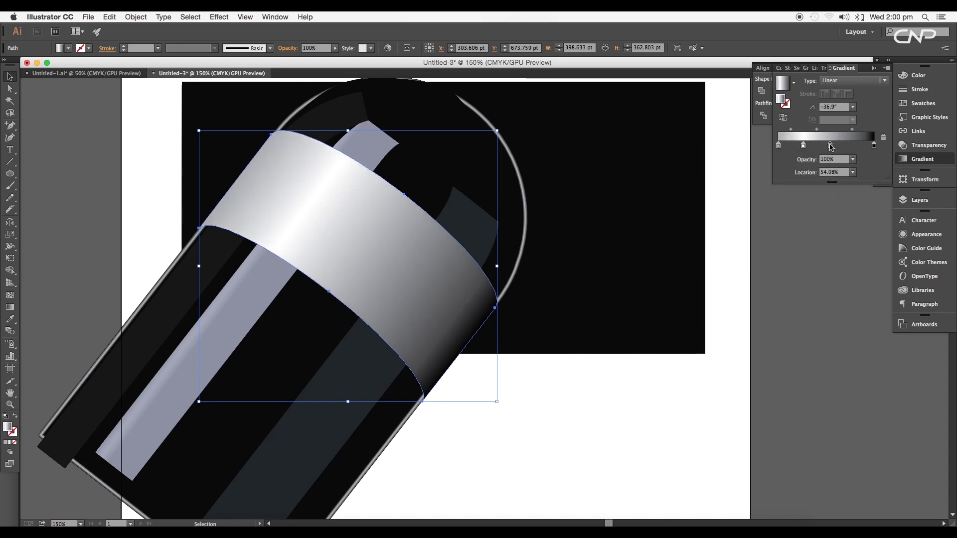
Move the gradient's middle stop toward the dark end, darken it and lighten the end stop
{"action": "left_click_drag", "start_coordinate": [830, 145], "coordinate": [842, 146]}
{"action": "double_click", "coordinate": [842, 145]}
{"action": "left_click_drag", "start_coordinate": [812, 220], "coordinate": [842, 220]}
{"action": "double_click", "coordinate": [873, 145]}
{"action": "left_click", "coordinate": [788, 219]}
Shift the gradient's midpoints, turn the dark middle stop fully black and place an extra stop close to the end
{"action": "left_click", "coordinate": [861, 131]}
{"action": "left_click_drag", "start_coordinate": [859, 130], "coordinate": [866, 129]}
{"action": "left_click_drag", "start_coordinate": [823, 130], "coordinate": [811, 129]}
{"action": "double_click", "coordinate": [842, 145]}
{"action": "left_click_drag", "start_coordinate": [842, 219], "coordinate": [855, 220]}
{"action": "left_click_drag", "start_coordinate": [791, 129], "coordinate": [784, 129]}
{"action": "left_click_drag", "start_coordinate": [866, 130], "coordinate": [871, 145]}
{"action": "double_click", "coordinate": [867, 145]}
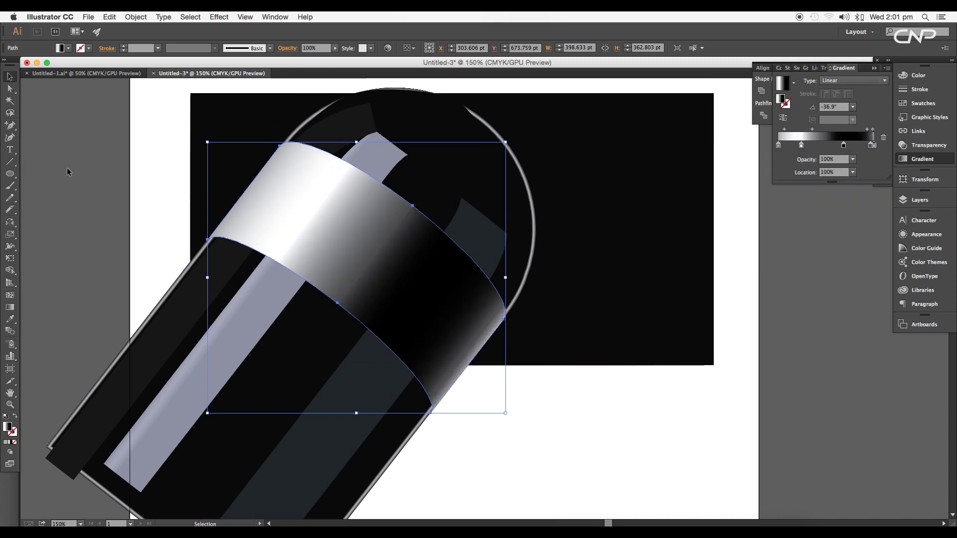
Apply the Reticulation sketch effect to the label band with density 7, foreground level 41 and background level 5
{"action": "left_click", "coordinate": [68, 171]}
{"action": "left_click", "coordinate": [258, 211]}
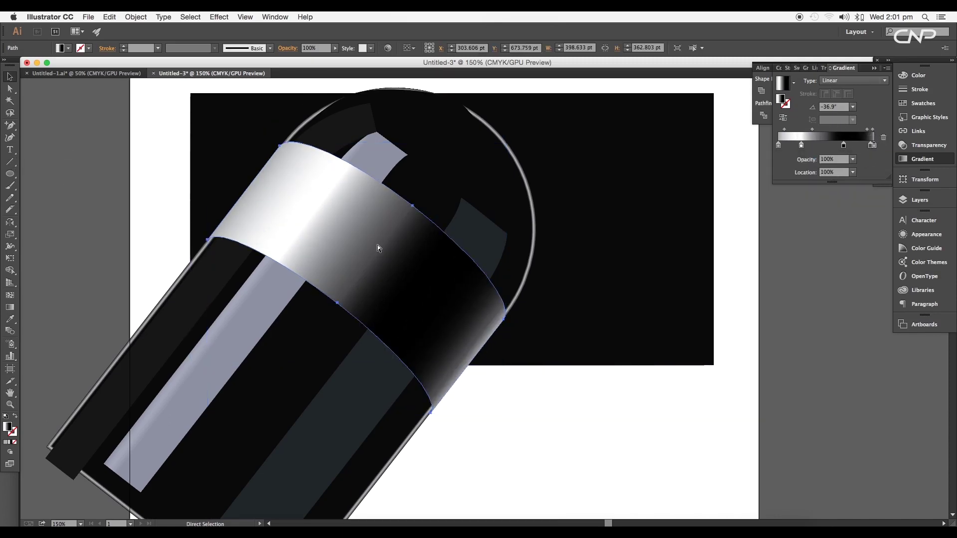
{"action": "key", "text": "v"}
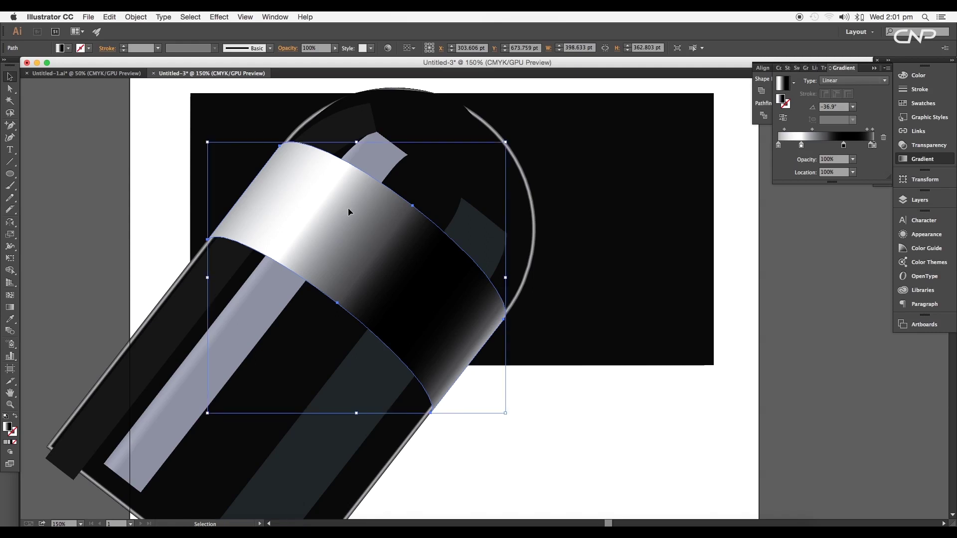
{"action": "left_click", "coordinate": [219, 17]}
{"action": "mouse_move", "coordinate": [280, 274]}
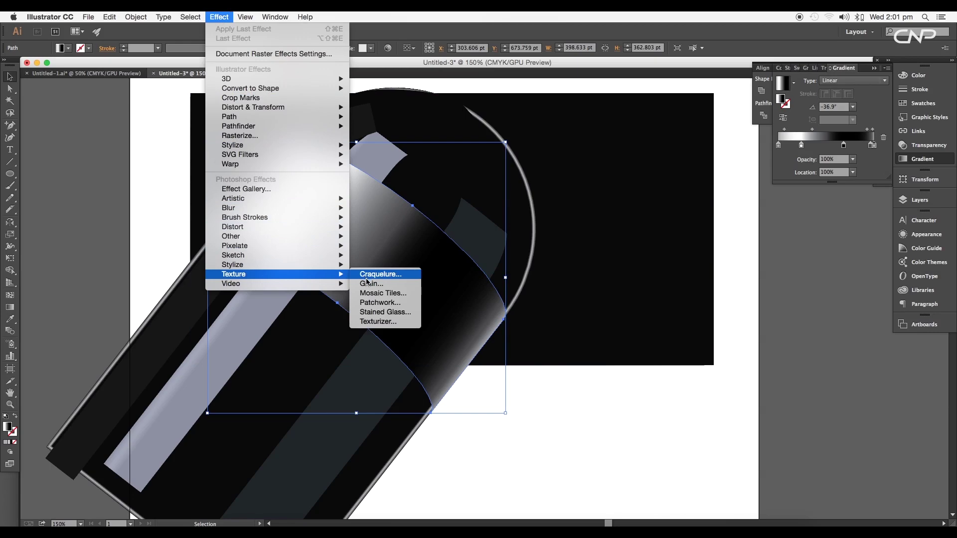
{"action": "left_click", "coordinate": [368, 284]}
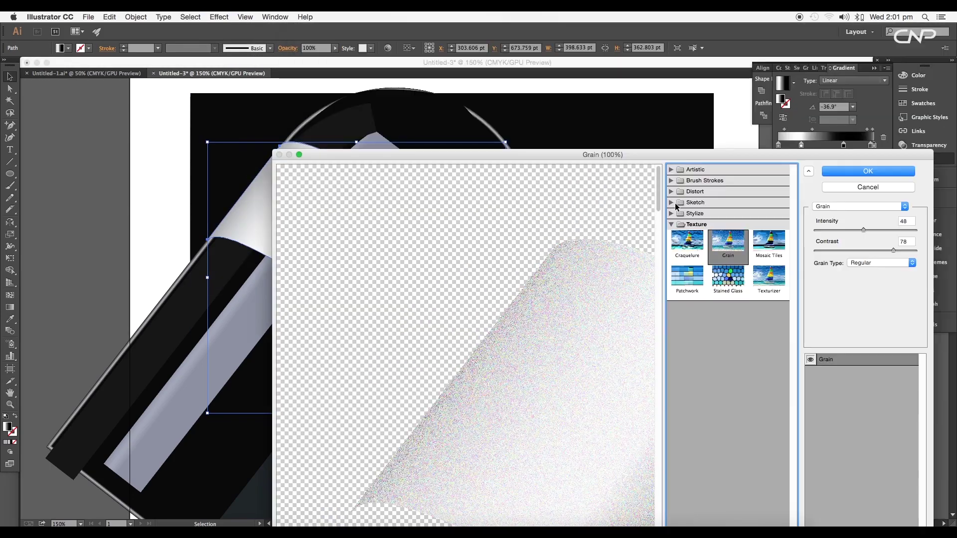
{"action": "left_click", "coordinate": [671, 203]}
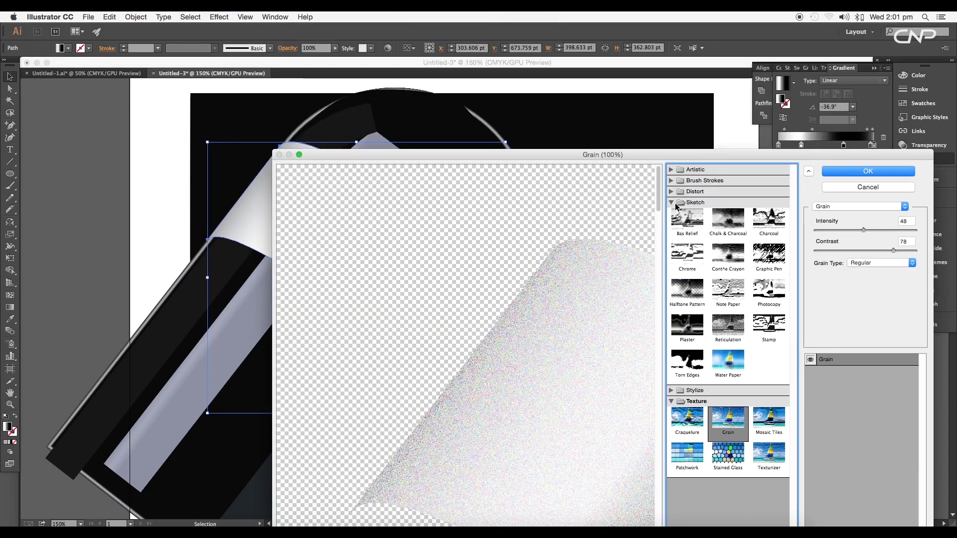
{"action": "left_click", "coordinate": [733, 331]}
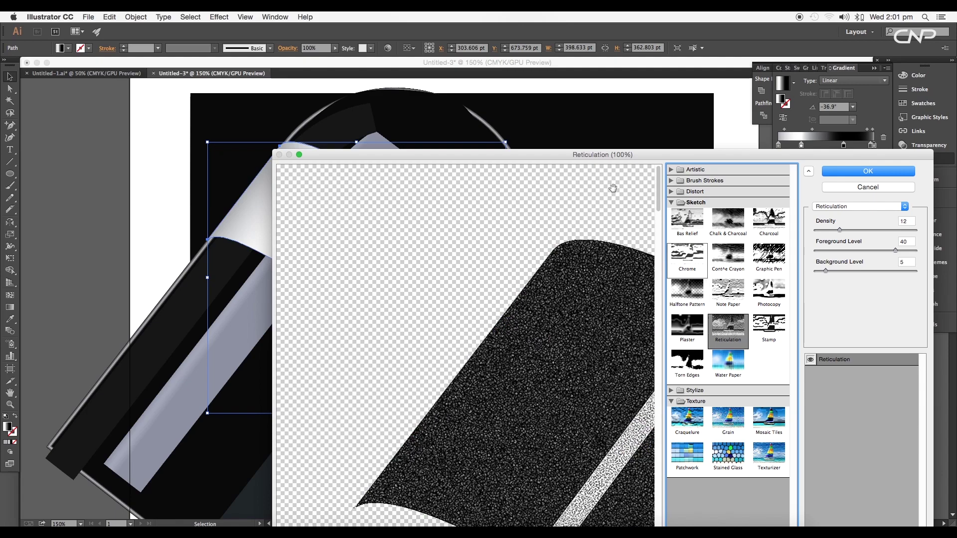
{"action": "left_click_drag", "start_coordinate": [816, 199], "coordinate": [808, 199]}
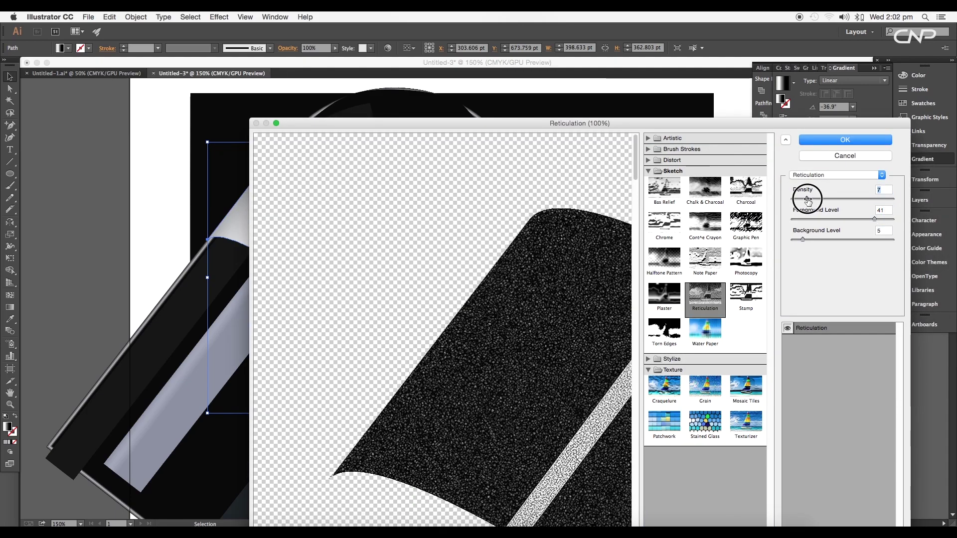
{"action": "left_click_drag", "start_coordinate": [809, 199], "coordinate": [806, 201]}
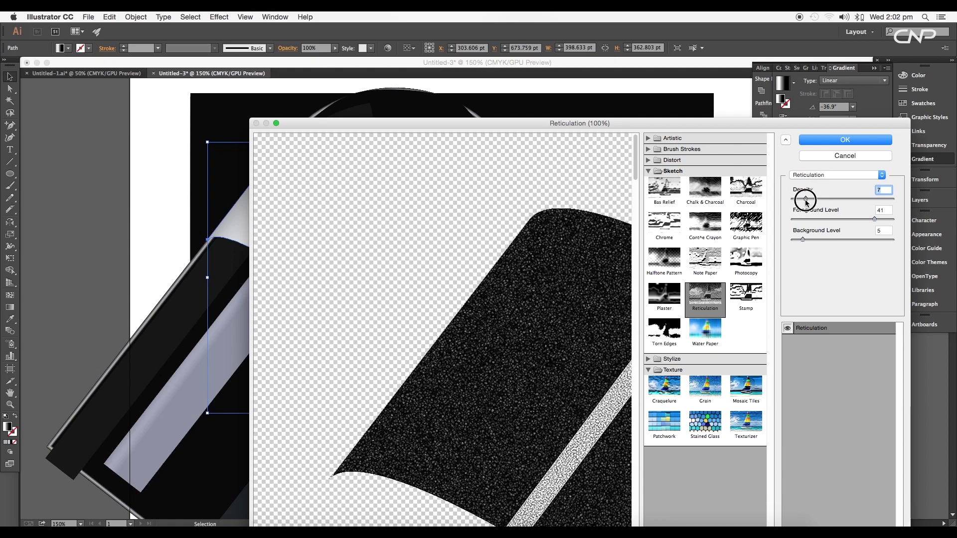
{"action": "left_click", "coordinate": [850, 140]}
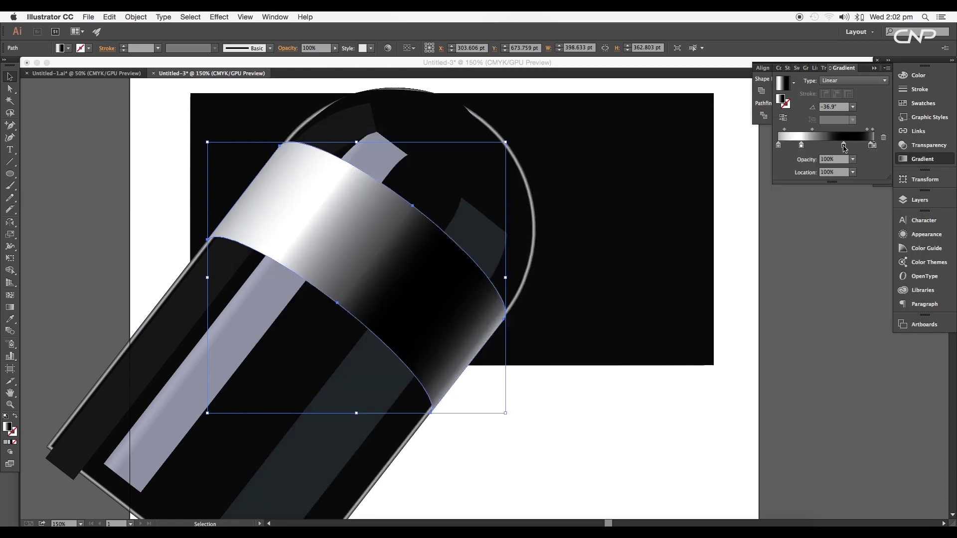
Set the textured label band's blend mode to Multiply
{"action": "left_click", "coordinate": [922, 145]}
{"action": "key", "text": "super+equal"}
{"action": "left_click", "coordinate": [799, 80]}
{"action": "left_click", "coordinate": [791, 110]}
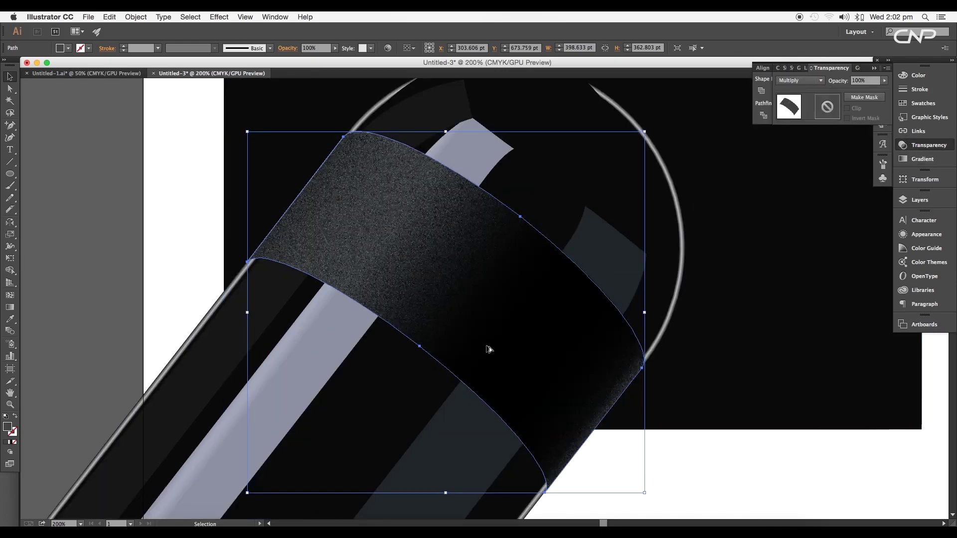
{"action": "scroll", "coordinate": [489, 347], "scroll_direction": "down", "scroll_amount": 3}
{"action": "scroll", "coordinate": [489, 347], "scroll_direction": "up", "scroll_amount": 3}
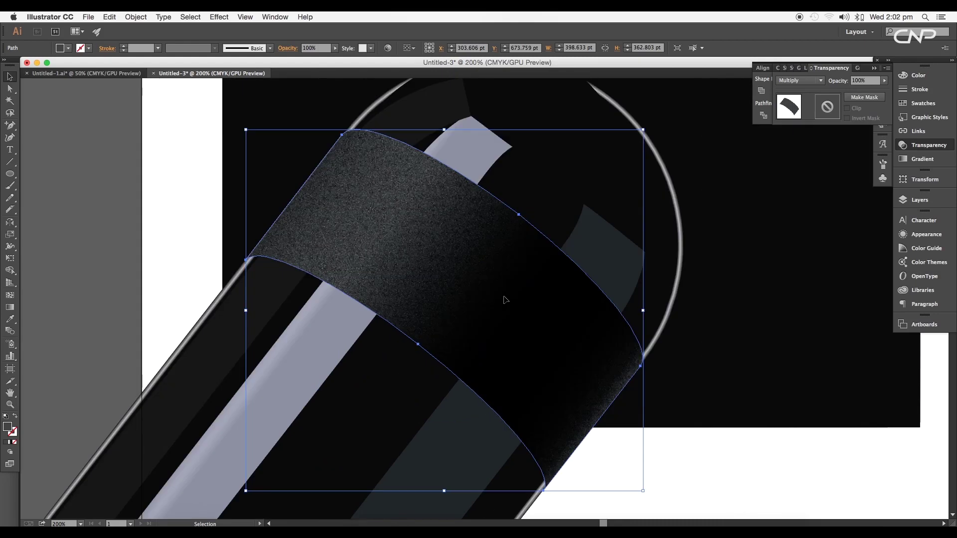
Shift the band gradient's midpoint and tint the extra stop near its start to 18% black
{"action": "left_click", "coordinate": [922, 158]}
{"action": "scroll", "coordinate": [247, 259], "scroll_direction": "down", "scroll_amount": 1}
{"action": "scroll", "coordinate": [336, 255], "scroll_direction": "up", "scroll_amount": 2}
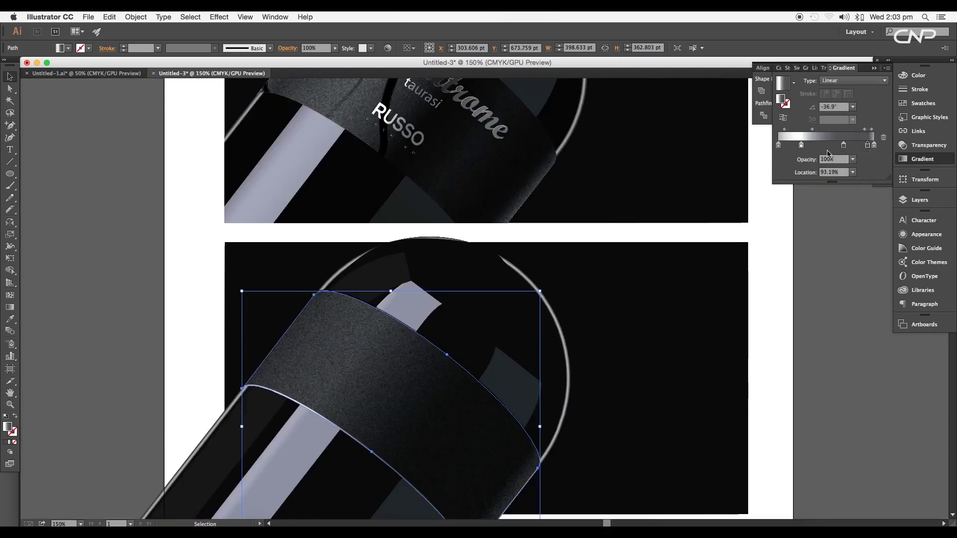
{"action": "left_click_drag", "start_coordinate": [814, 130], "coordinate": [820, 131]}
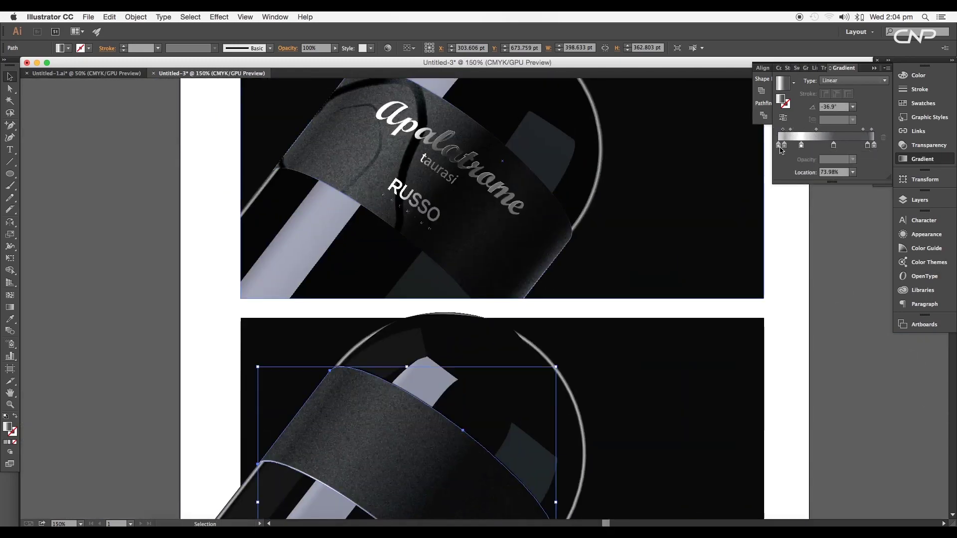
{"action": "double_click", "coordinate": [834, 145]}
{"action": "left_click_drag", "start_coordinate": [790, 219], "coordinate": [796, 221]}
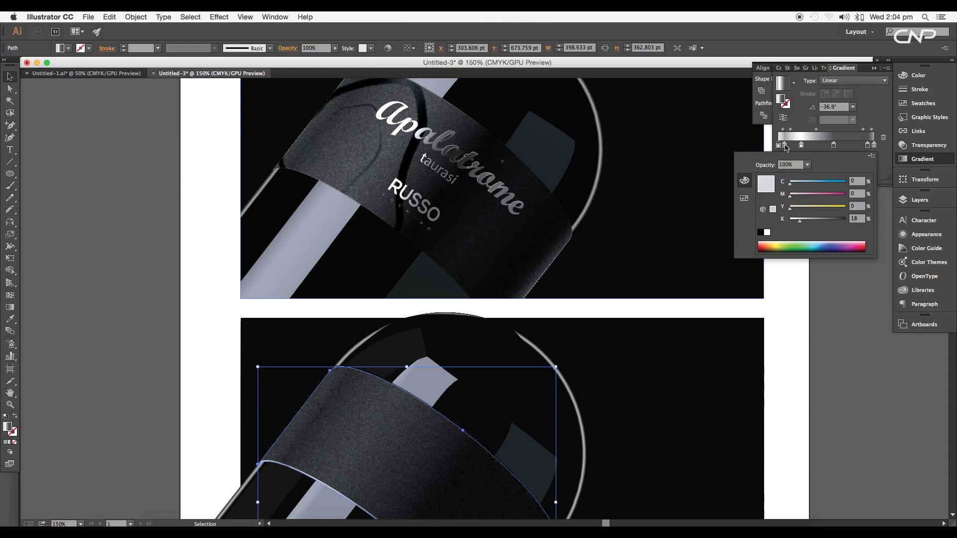
{"action": "key", "text": "Escape"}
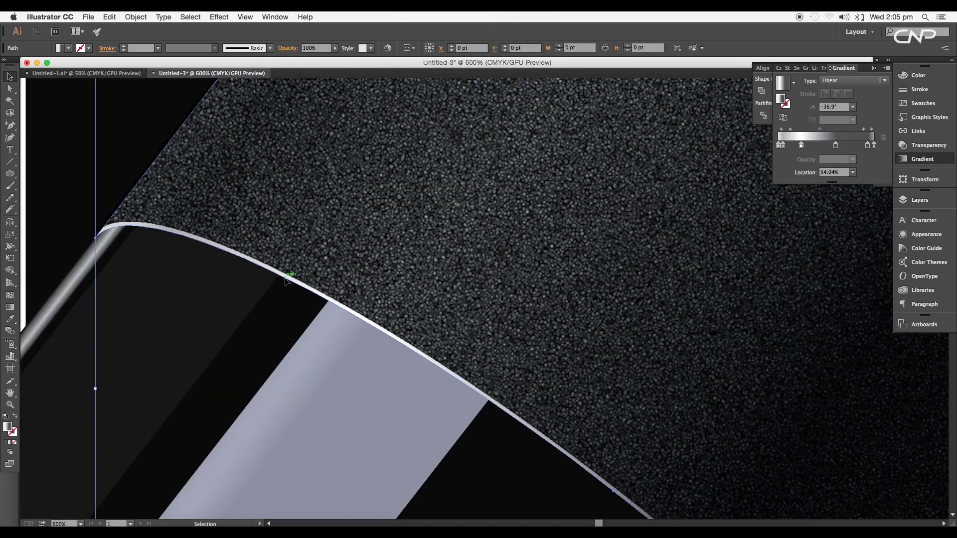
Select the plain gradient copy of the label band and bring it to the front of the artwork
{"action": "left_click", "coordinate": [288, 278]}
{"action": "right_click", "coordinate": [355, 343]}
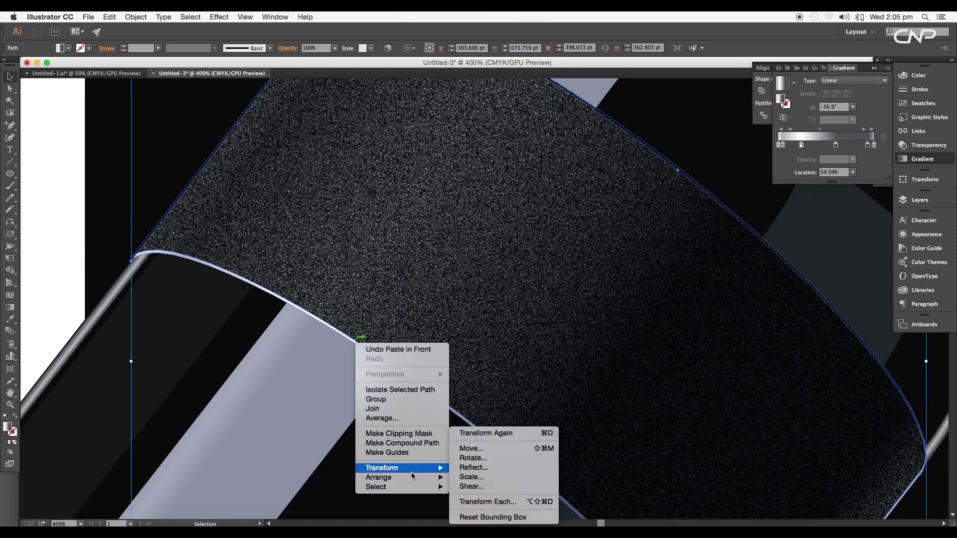
{"action": "mouse_move", "coordinate": [413, 478]}
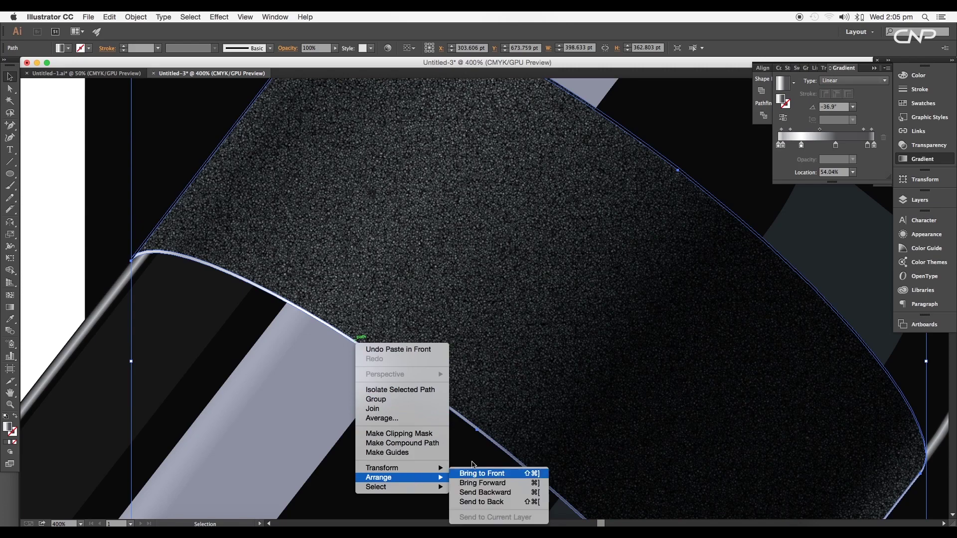
{"action": "left_click", "coordinate": [465, 473]}
{"action": "key", "text": "super+minus"}
{"action": "key", "text": "super+minus"}
Blend the front gradient copy over the textured band in Overlay mode at 21% opacity
{"action": "left_click", "coordinate": [921, 145]}
{"action": "left_click", "coordinate": [803, 81]}
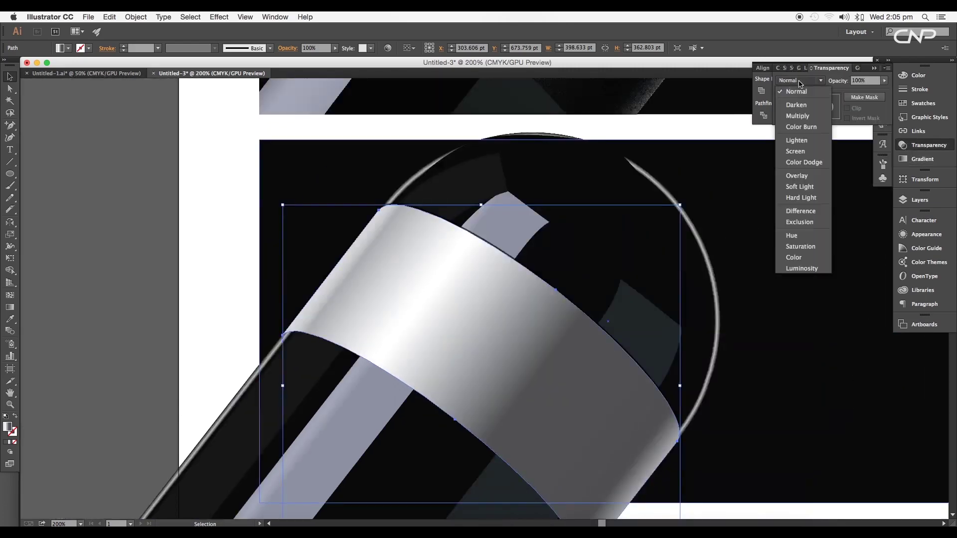
{"action": "left_click", "coordinate": [797, 176]}
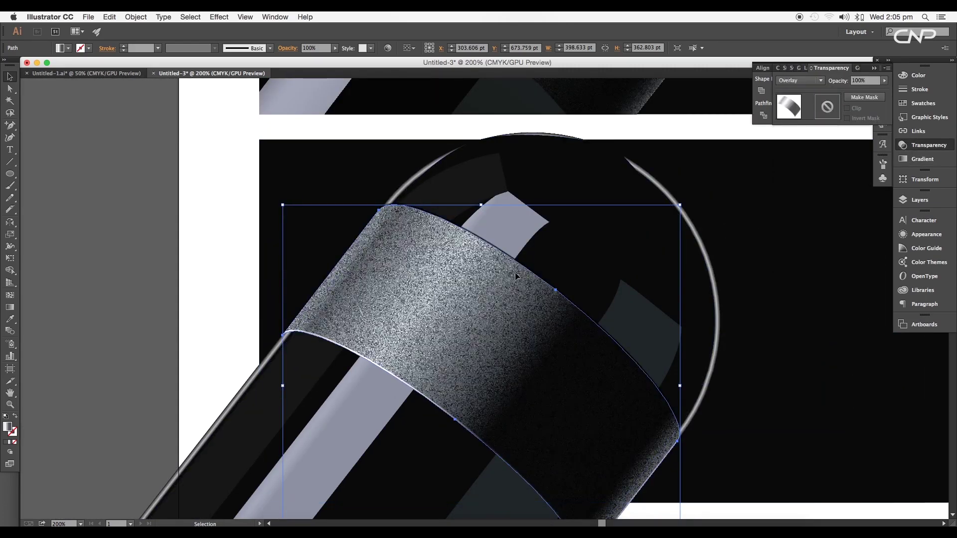
{"action": "key", "text": "super+minus"}
{"action": "key", "text": "super+plus"}
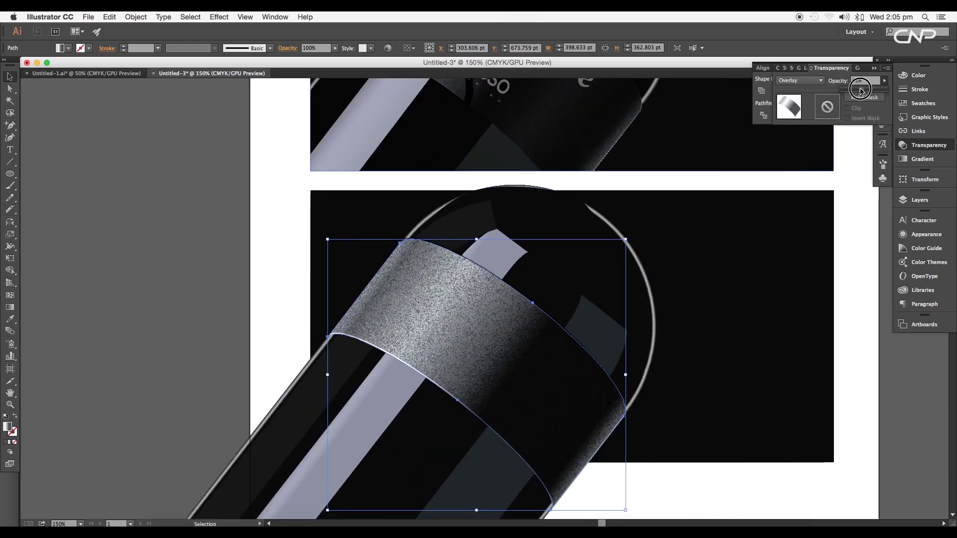
{"action": "left_click_drag", "start_coordinate": [862, 91], "coordinate": [851, 91]}
{"action": "scroll", "coordinate": [662, 246], "scroll_direction": "down", "scroll_amount": 4}
{"action": "scroll", "coordinate": [645, 316], "scroll_direction": "up", "scroll_amount": 3}
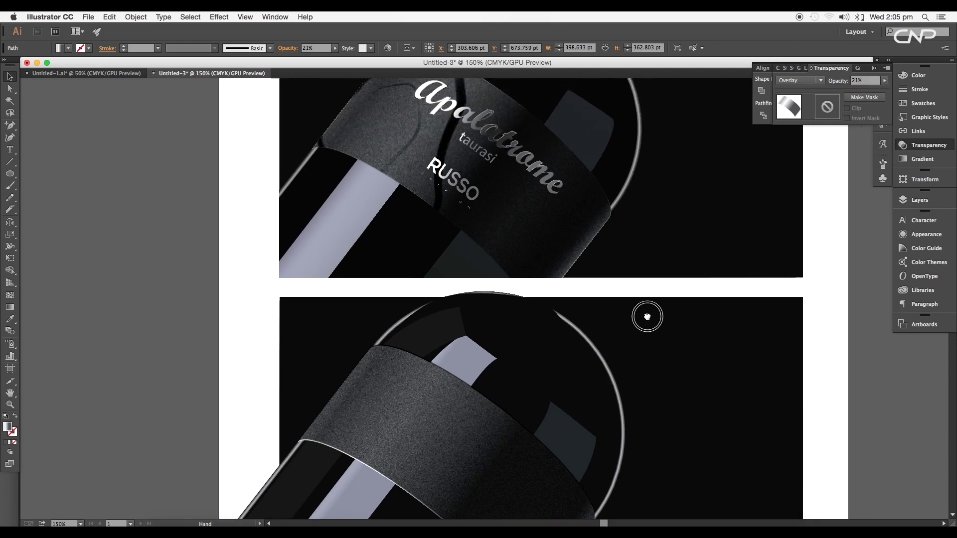
{"action": "scroll", "coordinate": [656, 265], "scroll_direction": "down", "scroll_amount": 3}
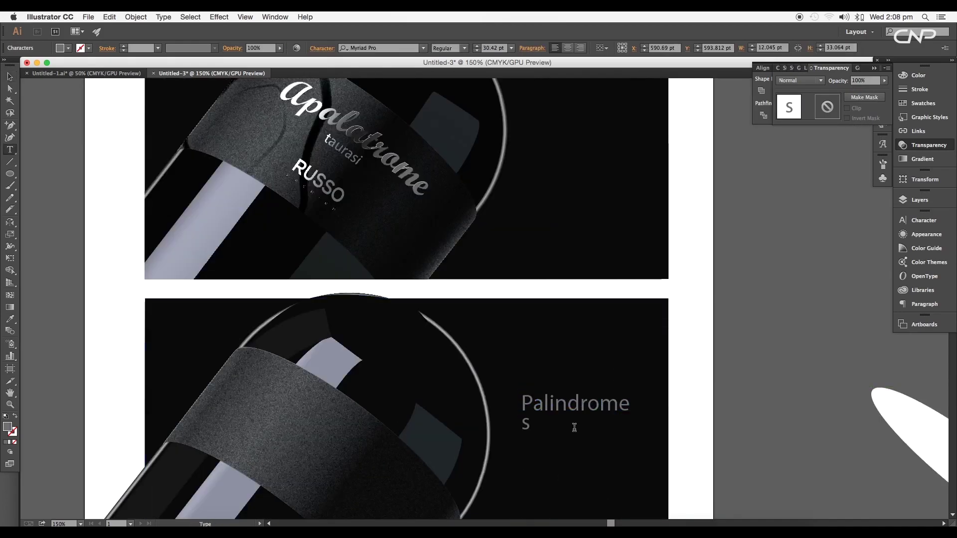
Finish the text line "serum" below "Palindrome" and place the Palindrome, serum and FRIZZ lettering over the label band
{"action": "type", "text": "m"}
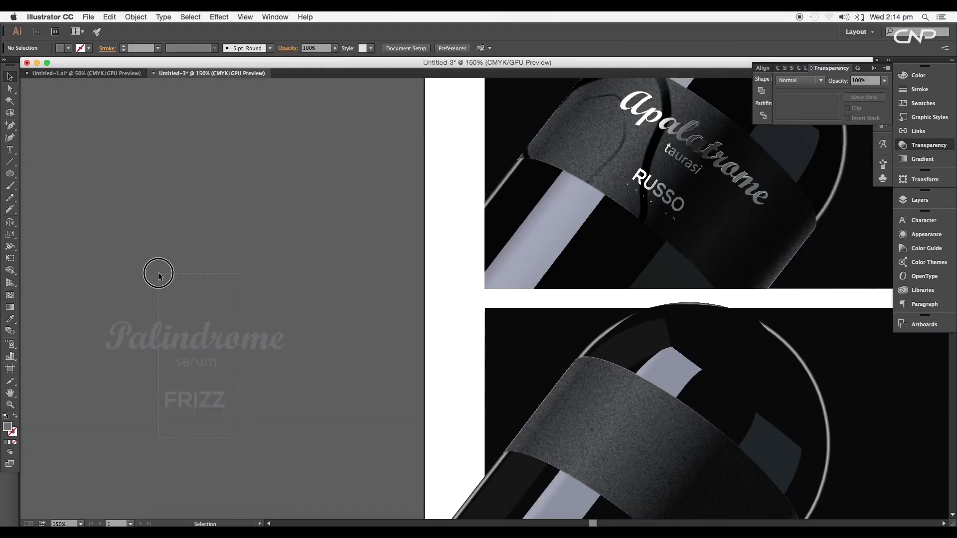
{"action": "left_click_drag", "start_coordinate": [238, 438], "coordinate": [159, 276]}
{"action": "key", "text": "super+1"}
{"action": "left_click_drag", "start_coordinate": [160, 354], "coordinate": [477, 426]}
{"action": "key", "text": "super+equal"}
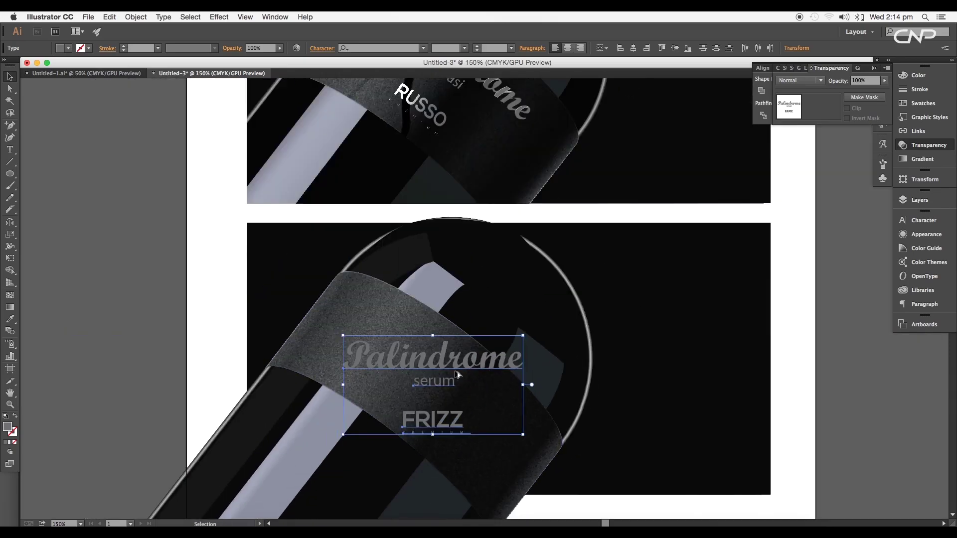
{"action": "left_click_drag", "start_coordinate": [457, 372], "coordinate": [448, 383]}
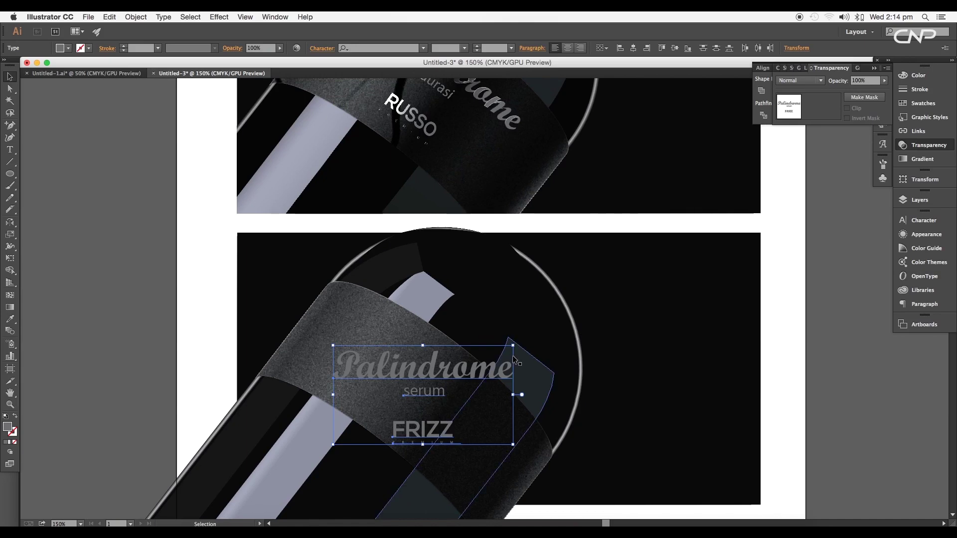
Distort the grouped label lettering with an envelope mesh of 2 rows and 2 columns
{"action": "scroll", "coordinate": [473, 367], "scroll_direction": "down", "scroll_amount": 3}
{"action": "scroll", "coordinate": [472, 366], "scroll_direction": "right", "scroll_amount": 1}
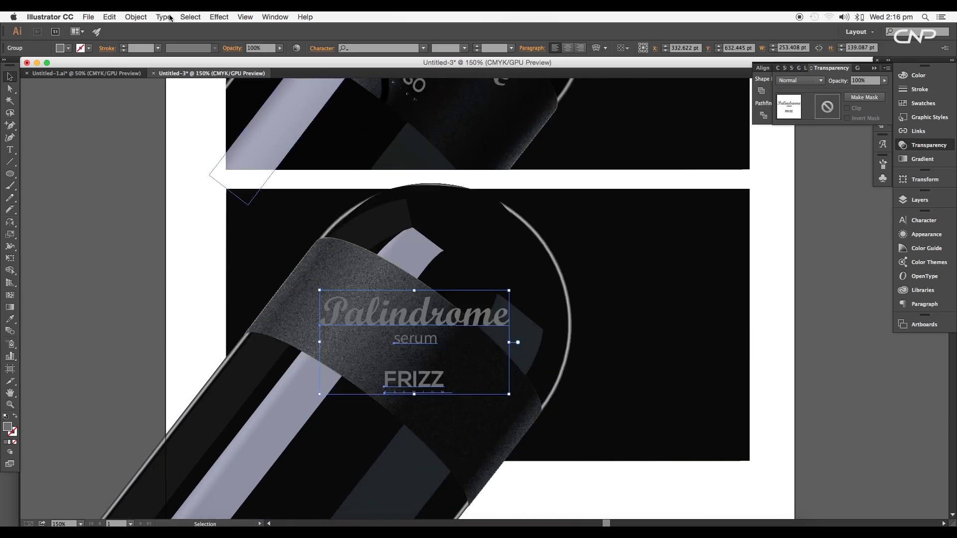
{"action": "left_click", "coordinate": [136, 16]}
{"action": "mouse_move", "coordinate": [206, 250]}
{"action": "mouse_move", "coordinate": [179, 242]}
{"action": "left_click", "coordinate": [272, 252]}
{"action": "left_click", "coordinate": [469, 176]}
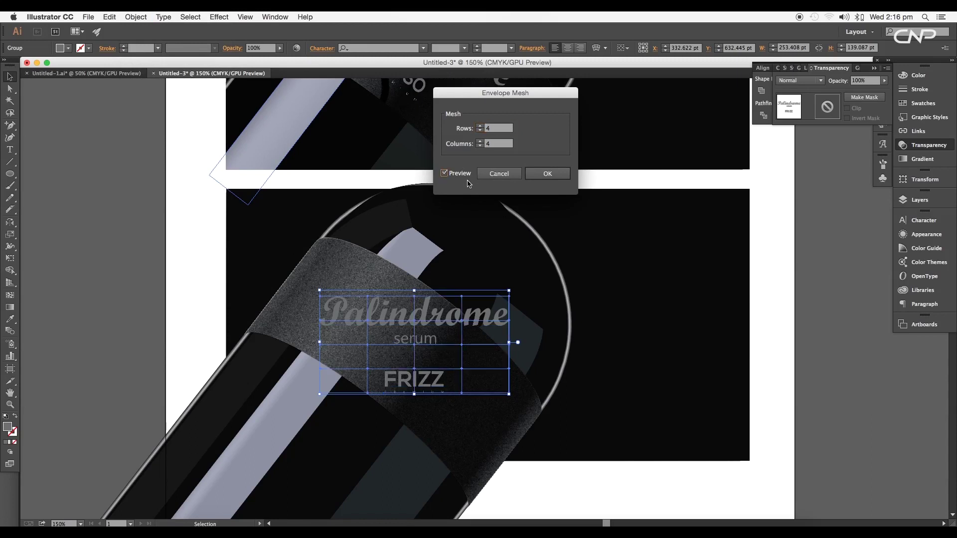
{"action": "left_click", "coordinate": [481, 131]}
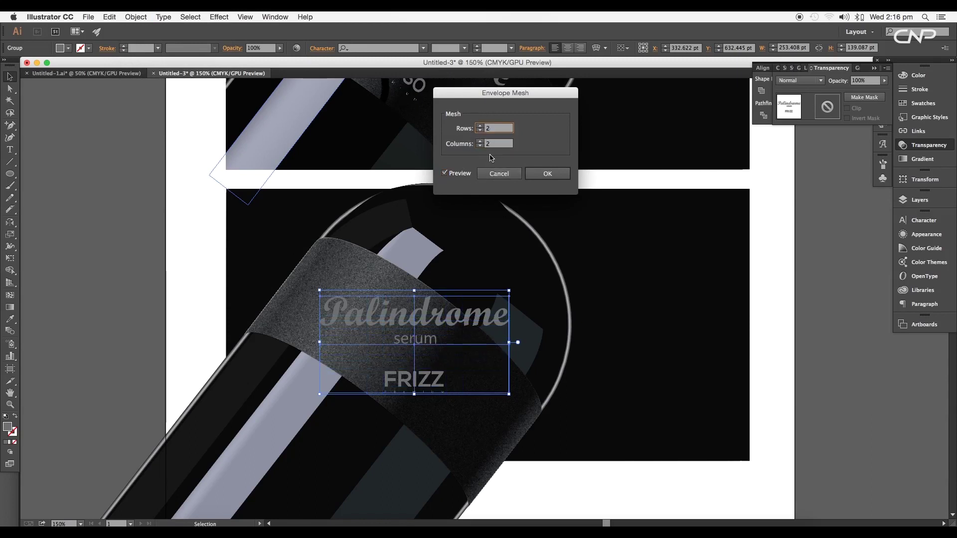
{"action": "left_click", "coordinate": [539, 176]}
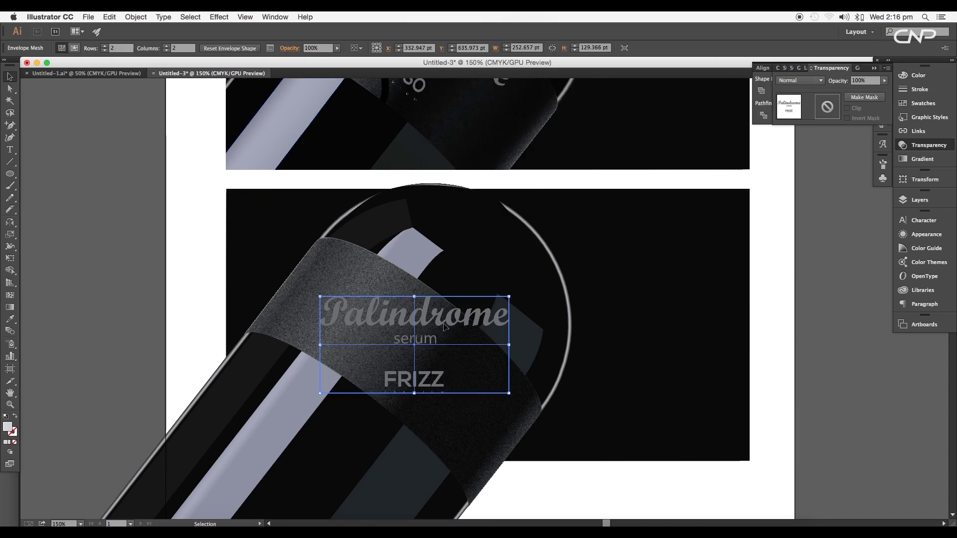
Rotate the meshed lettering to the bottle's tilt and adjust the mesh points on its left side
{"action": "scroll", "coordinate": [445, 327], "scroll_direction": "up", "scroll_amount": 2}
{"action": "left_click_drag", "start_coordinate": [596, 269], "coordinate": [618, 409]}
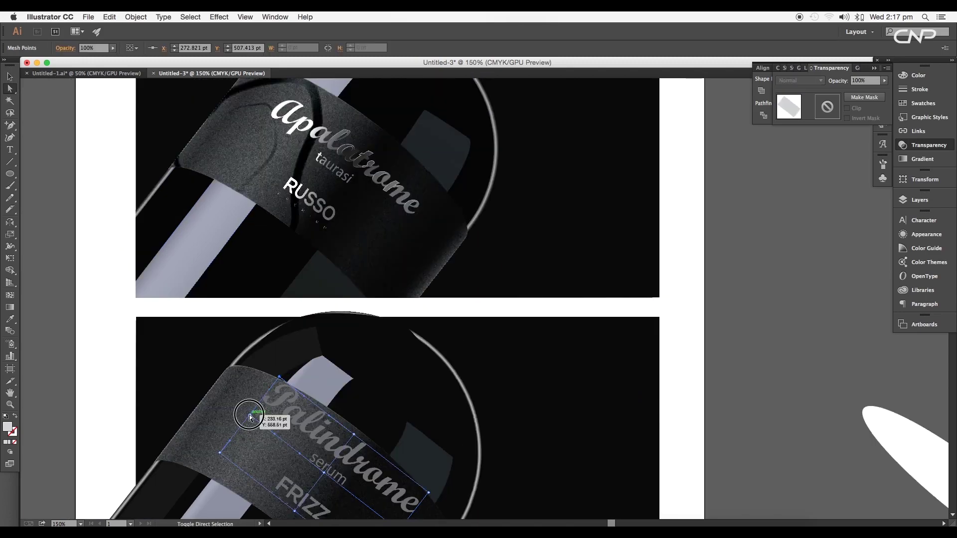
{"action": "scroll", "coordinate": [253, 416], "scroll_direction": "down", "scroll_amount": 1}
{"action": "left_click_drag", "start_coordinate": [244, 408], "coordinate": [229, 413]}
{"action": "left_click_drag", "start_coordinate": [282, 394], "coordinate": [284, 385]}
{"action": "left_click_drag", "start_coordinate": [256, 427], "coordinate": [255, 426]}
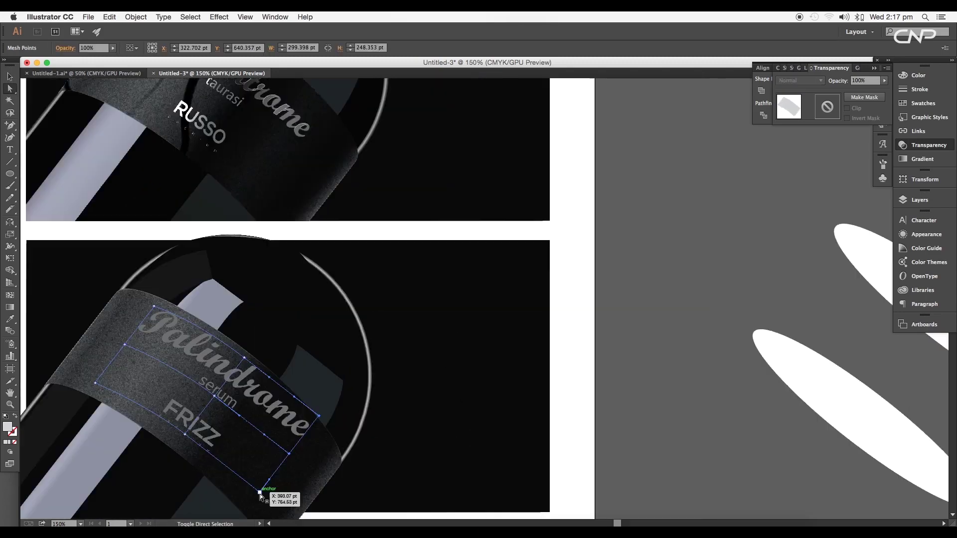
Reposition the mesh points on the lettering's right side and bend the mesh toward the label band's curve
{"action": "left_click_drag", "start_coordinate": [260, 493], "coordinate": [250, 503]}
{"action": "left_click_drag", "start_coordinate": [285, 408], "coordinate": [293, 403]}
{"action": "left_click_drag", "start_coordinate": [256, 446], "coordinate": [264, 441]}
{"action": "left_click_drag", "start_coordinate": [226, 484], "coordinate": [228, 482]}
{"action": "left_click_drag", "start_coordinate": [282, 316], "coordinate": [277, 317]}
{"action": "left_click_drag", "start_coordinate": [333, 294], "coordinate": [330, 290]}
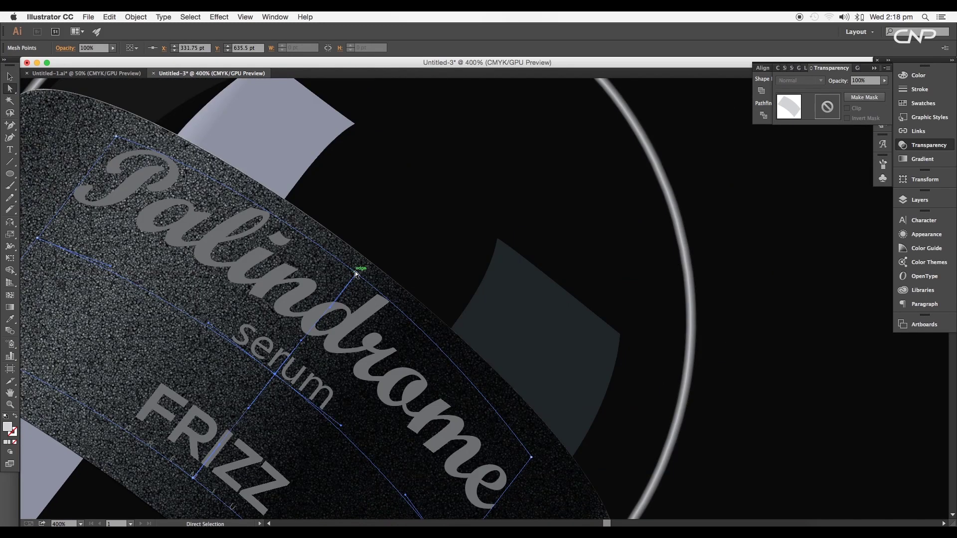
Fine-tune the mesh's curve handles along the centre and right side so the lettering follows the band's curvature
{"action": "left_click", "coordinate": [352, 274]}
{"action": "left_click_drag", "start_coordinate": [418, 326], "coordinate": [419, 331]}
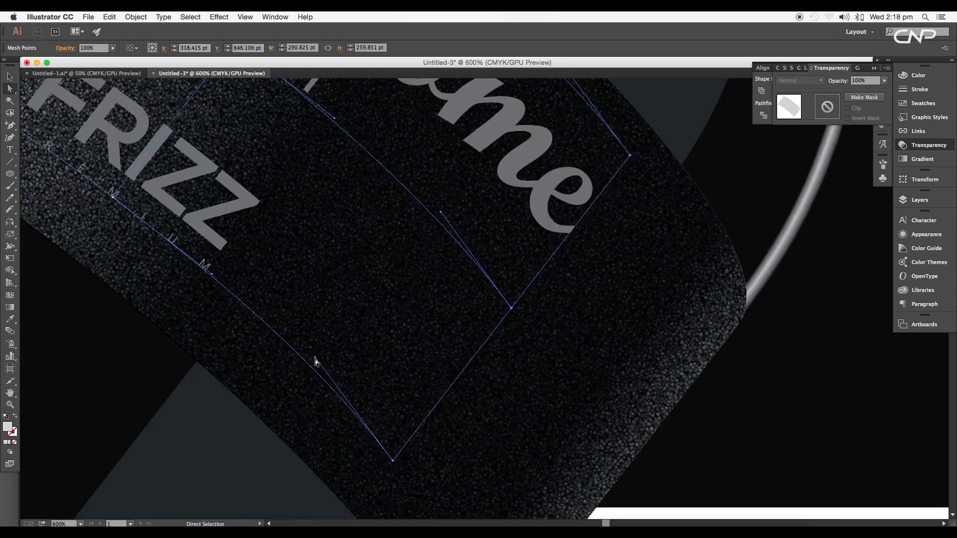
{"action": "left_click_drag", "start_coordinate": [427, 281], "coordinate": [362, 357]}
{"action": "left_click_drag", "start_coordinate": [359, 294], "coordinate": [358, 293]}
{"action": "scroll", "coordinate": [410, 221], "scroll_direction": "up", "scroll_amount": 3}
{"action": "left_click_drag", "start_coordinate": [412, 219], "coordinate": [406, 222]}
{"action": "key", "text": "super+minus"}
{"action": "key", "text": "super+minus"}
{"action": "key", "text": "super+minus"}
{"action": "left_click_drag", "start_coordinate": [569, 284], "coordinate": [565, 284]}
{"action": "scroll", "coordinate": [417, 270], "scroll_direction": "up", "scroll_amount": 4}
Expand the envelope-distorted lettering into editable shapes
{"action": "key", "text": "ctrl+minus"}
{"action": "key", "text": "ctrl+minus"}
{"action": "key", "text": "v"}
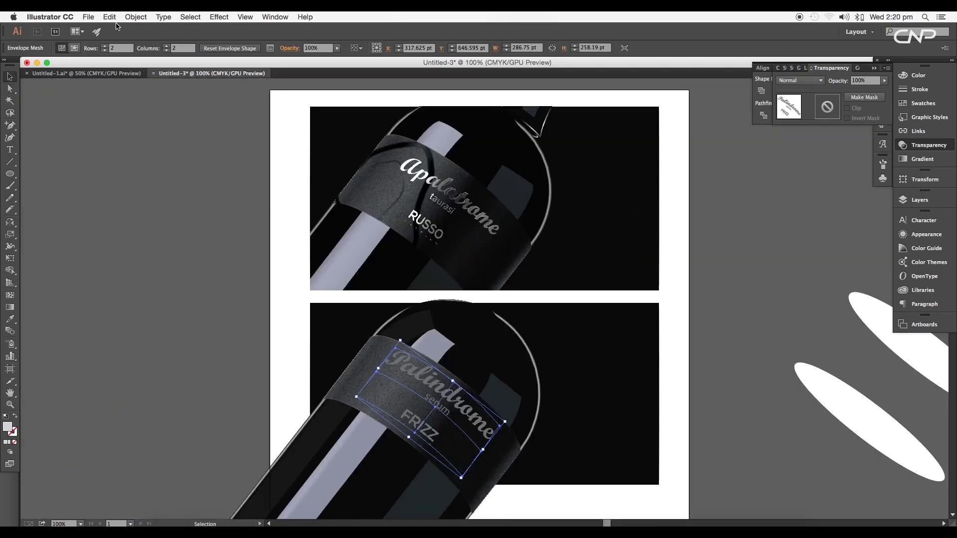
{"action": "left_click", "coordinate": [136, 17]}
{"action": "left_click", "coordinate": [147, 116]}
{"action": "left_click", "coordinate": [513, 344]}
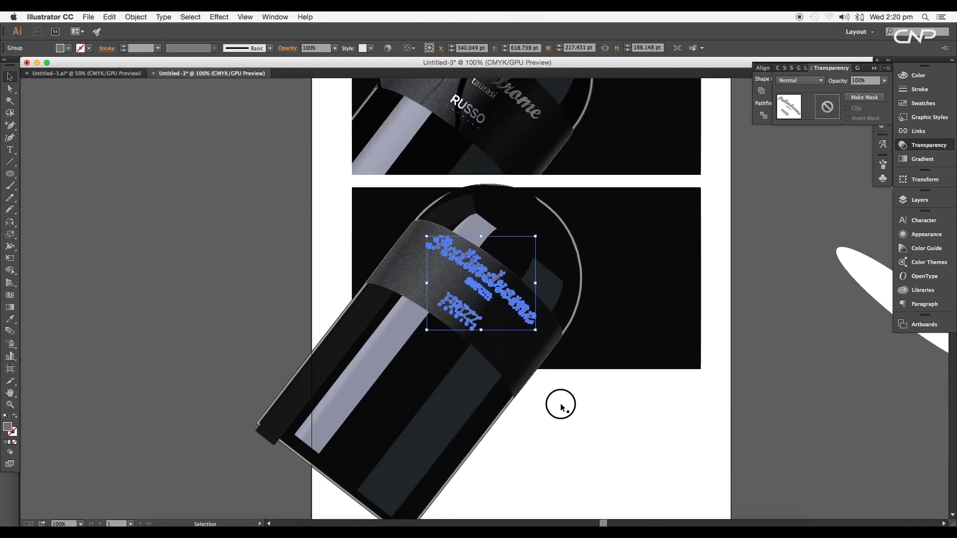
Fill the expanded lettering with the white-to-black linear gradient and angle it along the Palindrome wordmark at -38.8°
{"action": "key", "text": "ctrl+plus"}
{"action": "left_click", "coordinate": [11, 443]}
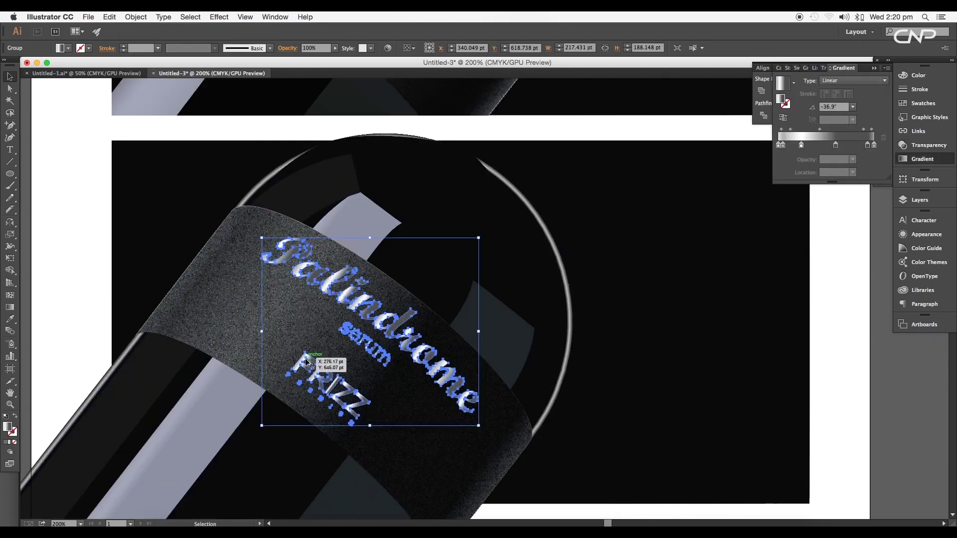
{"action": "key", "text": "ctrl+minus"}
{"action": "left_click", "coordinate": [793, 85]}
{"action": "left_click", "coordinate": [727, 102]}
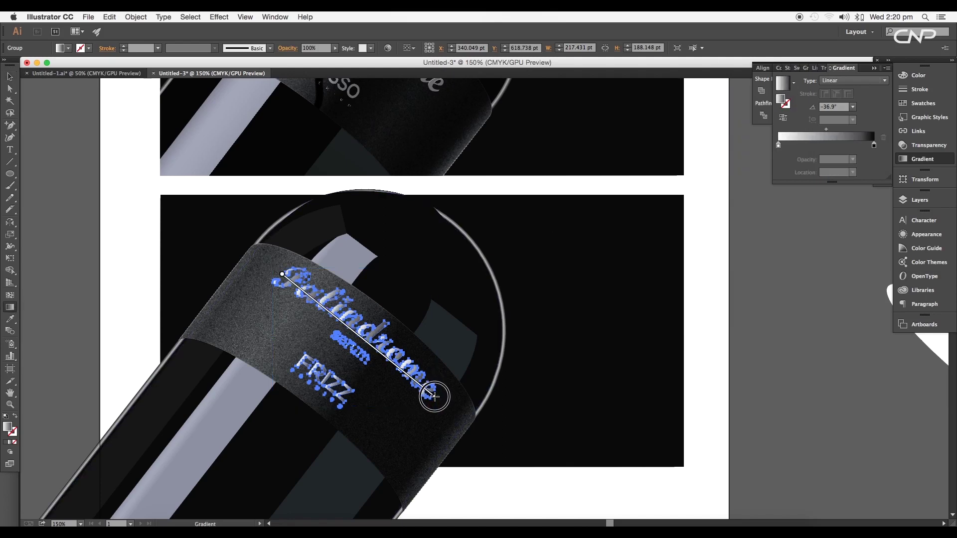
{"action": "left_click_drag", "start_coordinate": [435, 397], "coordinate": [434, 396]}
Rework the lettering's gradient with a black middle stop and a white end stop, adjusting the blend between them
{"action": "key", "text": "super+plus"}
{"action": "left_click_drag", "start_coordinate": [874, 145], "coordinate": [808, 145]}
{"action": "left_click", "coordinate": [863, 147]}
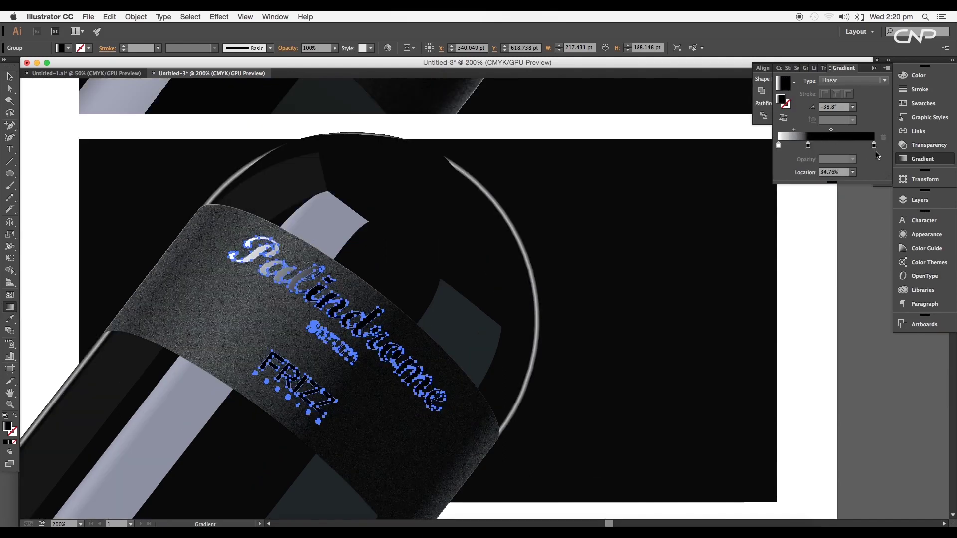
{"action": "double_click", "coordinate": [874, 145]}
{"action": "left_click_drag", "start_coordinate": [844, 220], "coordinate": [722, 216]}
{"action": "left_click", "coordinate": [808, 137]}
{"action": "left_click_drag", "start_coordinate": [843, 129], "coordinate": [853, 129]}
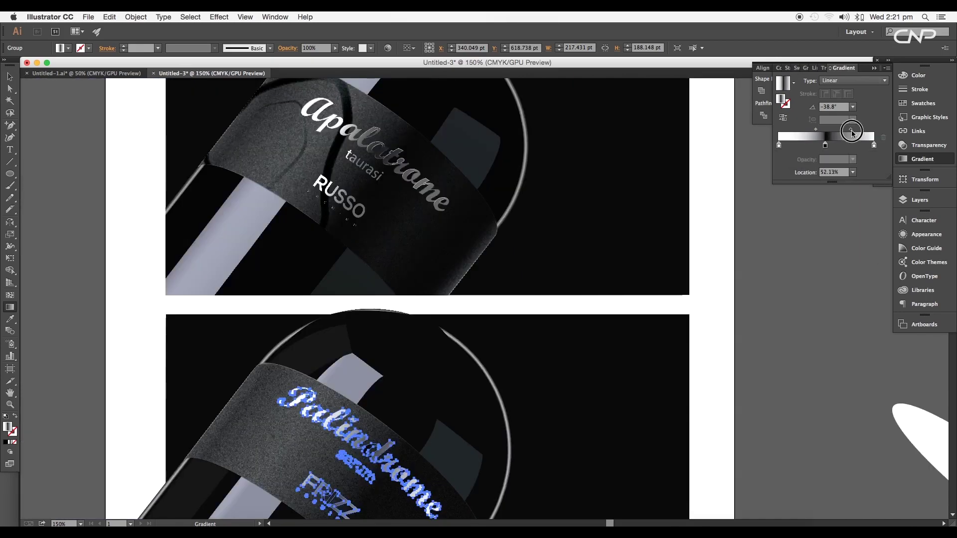
Darken the gradient's end stop to grey and set its middle stop to 92% black
{"action": "double_click", "coordinate": [873, 145]}
{"action": "left_click_drag", "start_coordinate": [816, 218], "coordinate": [841, 223]}
{"action": "double_click", "coordinate": [824, 145]}
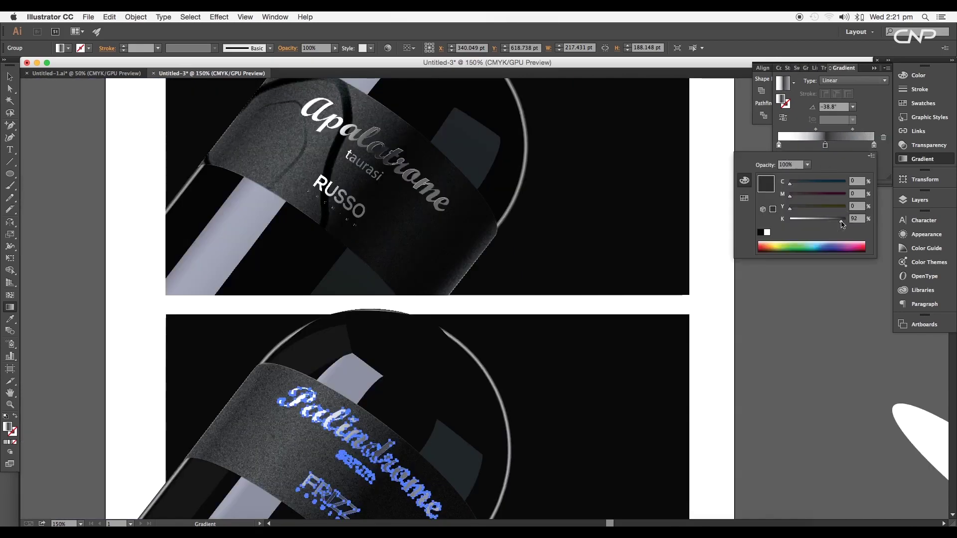
{"action": "left_click", "coordinate": [827, 314]}
Ungroup the lettering so Palindrome, serum and FRIZZ are separate objects
{"action": "scroll", "coordinate": [459, 360], "scroll_direction": "down", "scroll_amount": 1}
{"action": "key", "text": "v"}
{"action": "right_click", "coordinate": [402, 439]}
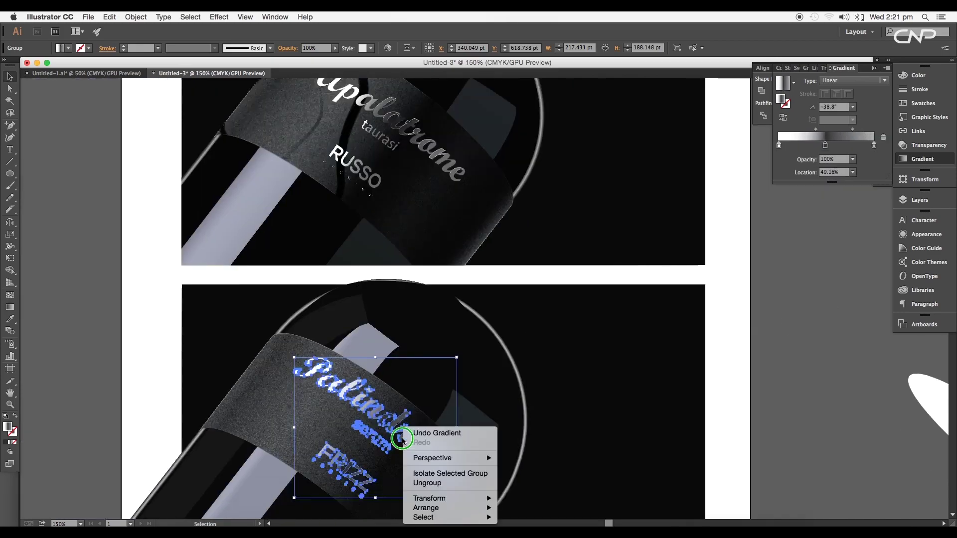
{"action": "left_click", "coordinate": [448, 484]}
{"action": "left_click", "coordinate": [594, 472]}
Apply the gradient individually across serum and FRIZZ, and adjust the middle stop's black in the lettering gradients
{"action": "left_click", "coordinate": [378, 440]}
{"action": "key", "text": "g"}
{"action": "left_click_drag", "start_coordinate": [386, 450], "coordinate": [393, 454]}
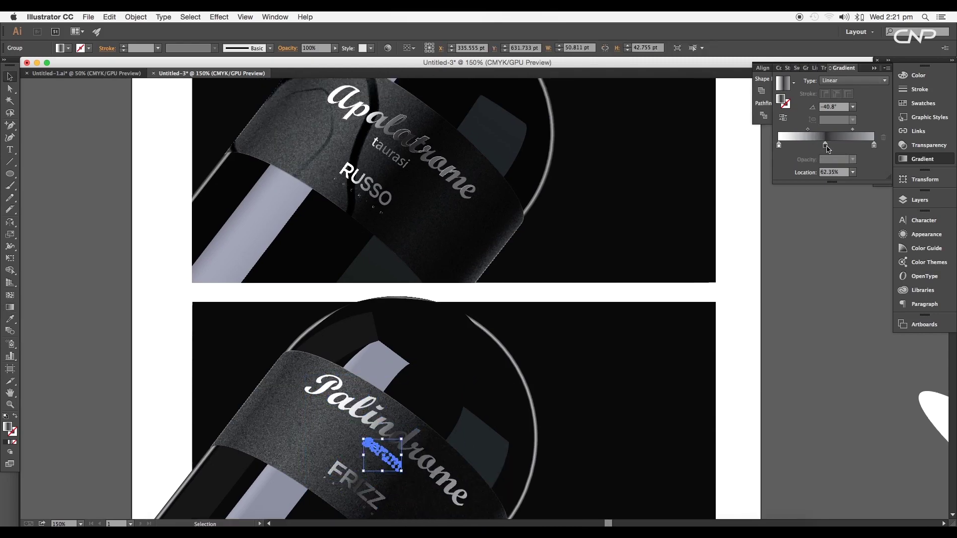
{"action": "double_click", "coordinate": [825, 145]}
{"action": "left_click", "coordinate": [832, 219]}
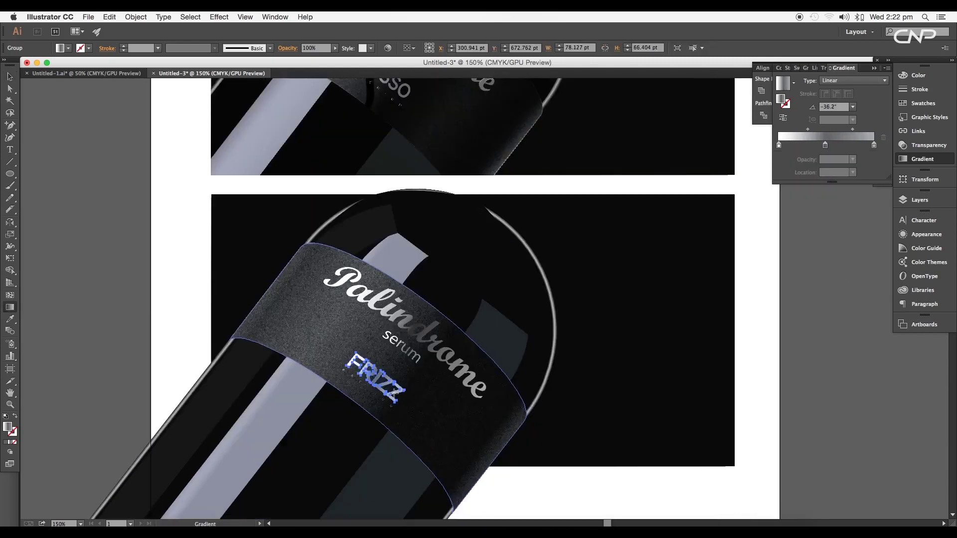
{"action": "left_click", "coordinate": [367, 387], "text": "super"}
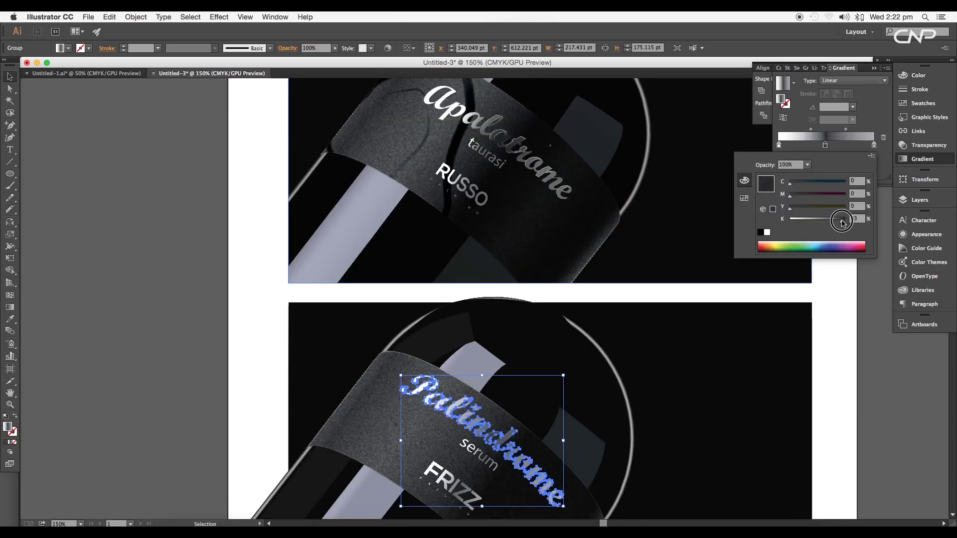
{"action": "key", "text": "Escape"}
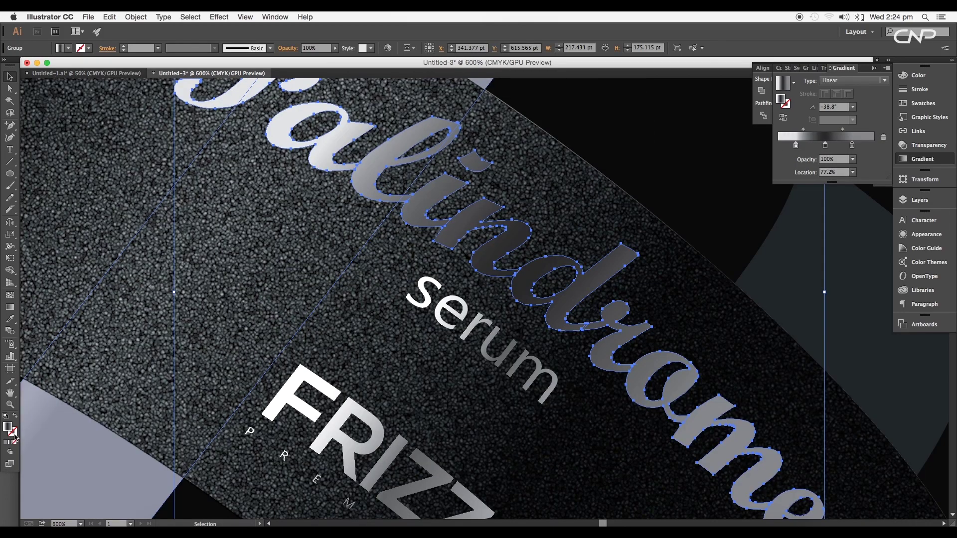
Give the Palindrome lettering a 0.5 pt gradient stroke angled at -90° and reposition its light stops
{"action": "left_click", "coordinate": [15, 438]}
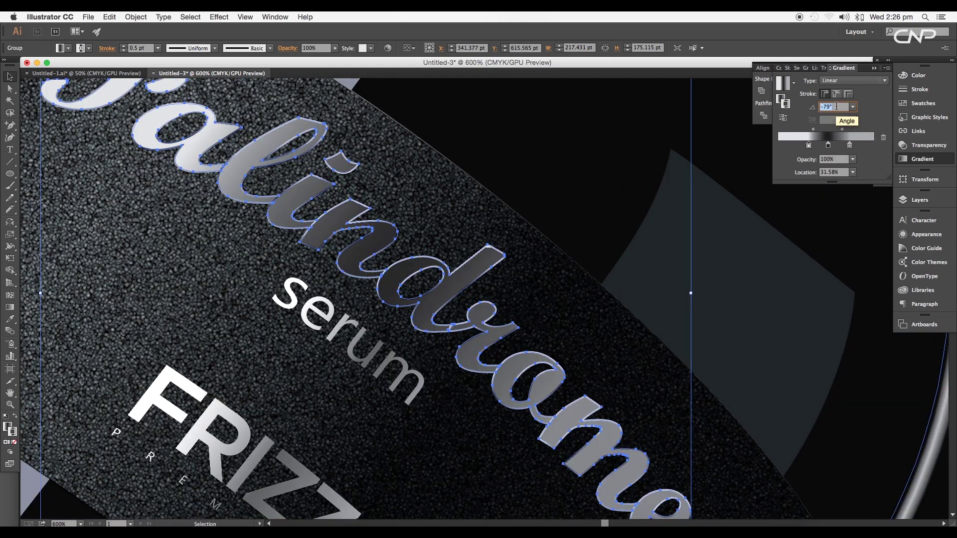
{"action": "scroll", "coordinate": [837, 106], "scroll_direction": "up", "scroll_amount": 12}
{"action": "scroll", "coordinate": [837, 107], "scroll_direction": "down", "scroll_amount": 20}
{"action": "left_click", "coordinate": [853, 146]}
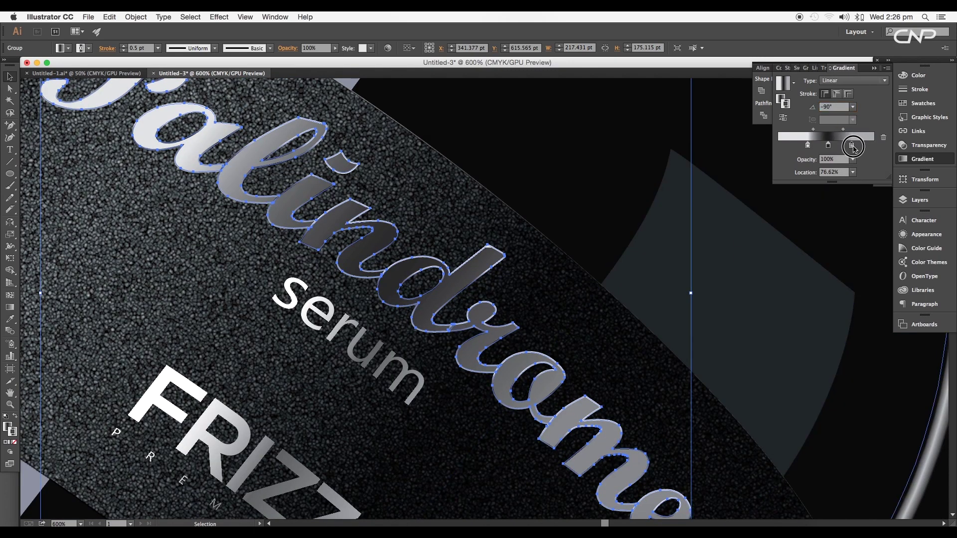
{"action": "mouse_move", "coordinate": [808, 148]}
{"action": "left_mouse_down"}
{"action": "mouse_move", "coordinate": [792, 147]}
{"action": "mouse_move", "coordinate": [812, 147]}
{"action": "left_mouse_up"}
{"action": "left_click", "coordinate": [728, 352]}
Draw a looping curved path with the Pen tool over the label band's left part, passing FRIZZ and ending below it
{"action": "scroll", "coordinate": [729, 352], "scroll_direction": "down", "scroll_amount": 4}
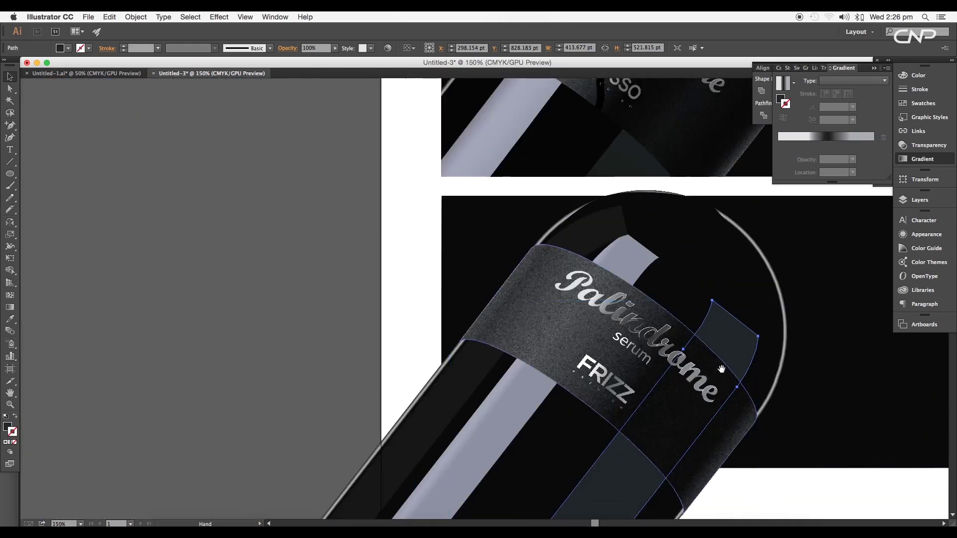
{"action": "scroll", "coordinate": [722, 369], "scroll_direction": "down", "scroll_amount": 4}
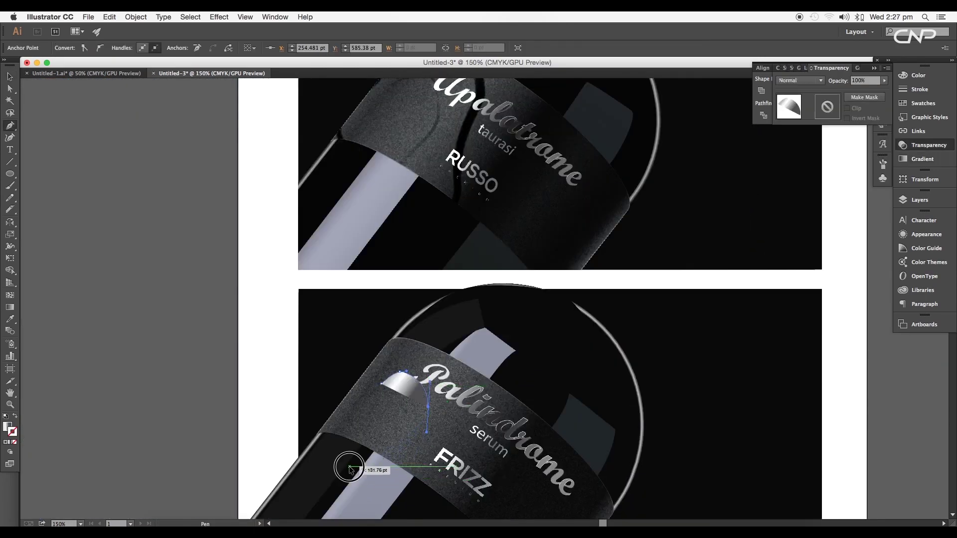
{"action": "left_click_drag", "start_coordinate": [320, 388], "coordinate": [347, 360]}
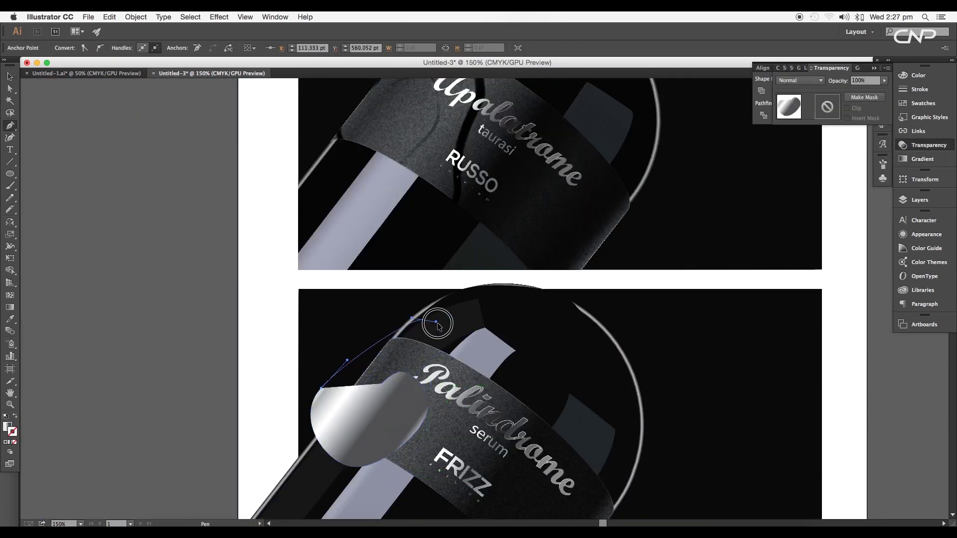
{"action": "left_click_drag", "start_coordinate": [418, 338], "coordinate": [444, 347]}
{"action": "left_click_drag", "start_coordinate": [470, 407], "coordinate": [467, 420]}
{"action": "left_click_drag", "start_coordinate": [450, 463], "coordinate": [454, 476]}
{"action": "left_click", "coordinate": [420, 508]}
Swap the looping path's fill and stroke, and reshape its curve near the band's lower edge
{"action": "key", "text": "shift+x"}
{"action": "key", "text": "a"}
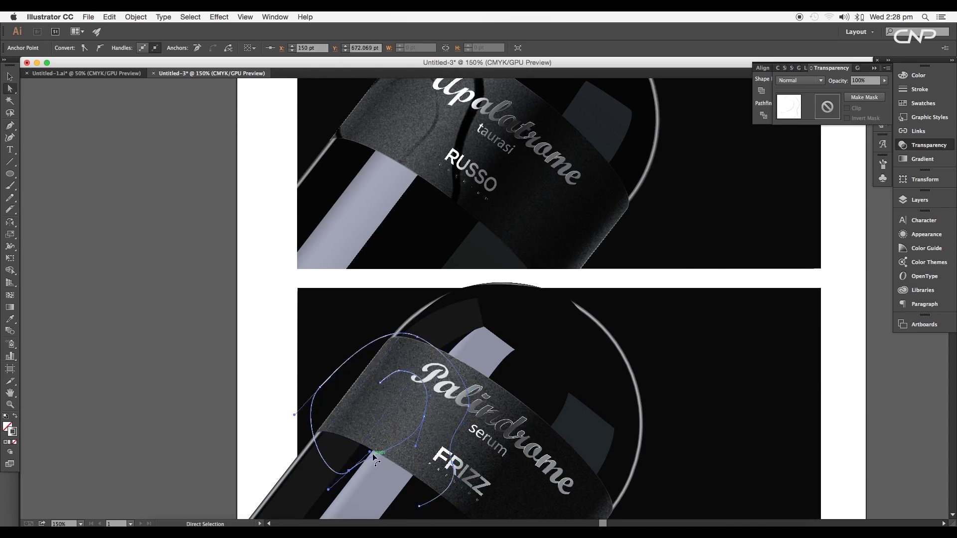
{"action": "left_click_drag", "start_coordinate": [372, 453], "coordinate": [369, 438]}
{"action": "scroll", "coordinate": [447, 464], "scroll_direction": "up", "scroll_amount": 3}
{"action": "left_click", "coordinate": [320, 444]}
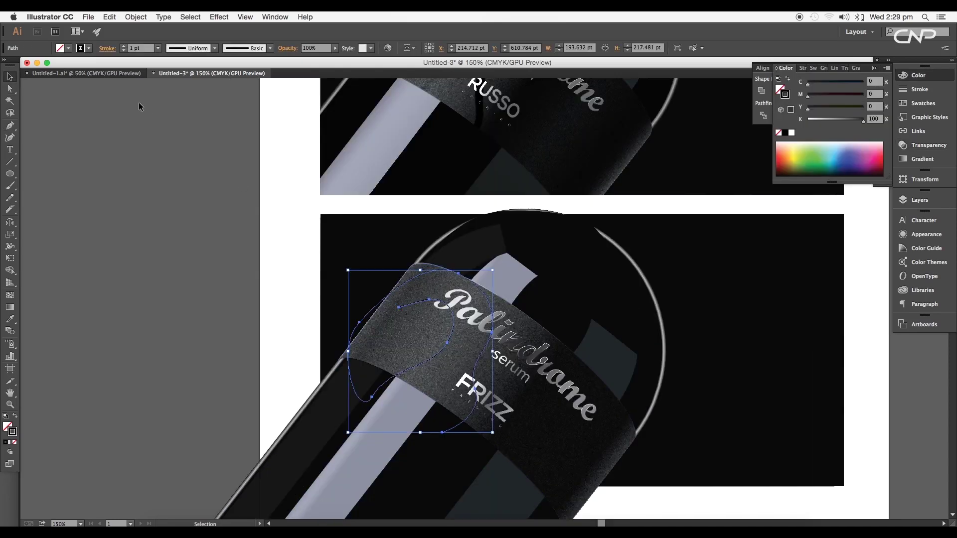
Set the looping path's stroke weight to 14 pt and apply a tapered variable-width profile
{"action": "left_click", "coordinate": [157, 50]}
{"action": "left_click", "coordinate": [138, 47]}
{"action": "scroll", "coordinate": [142, 48], "scroll_direction": "up", "scroll_amount": 11}
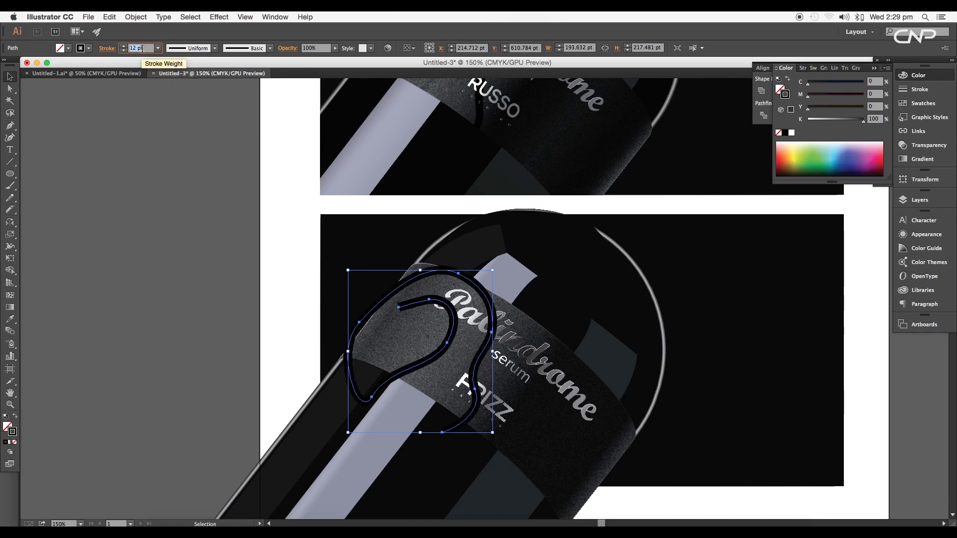
{"action": "scroll", "coordinate": [142, 49], "scroll_direction": "up", "scroll_amount": 2}
{"action": "scroll", "coordinate": [300, 194], "scroll_direction": "up", "scroll_amount": 2}
{"action": "left_click", "coordinate": [107, 48]}
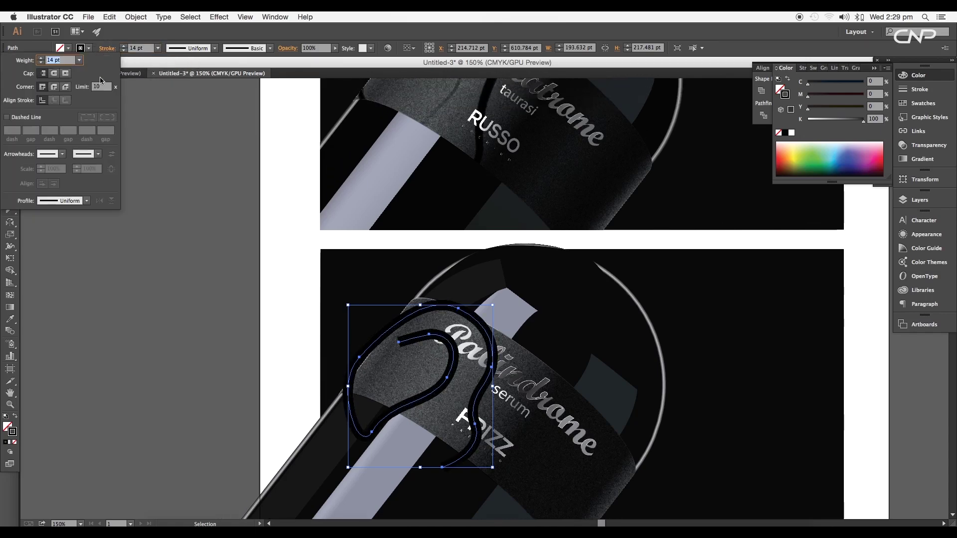
{"action": "left_click", "coordinate": [56, 199]}
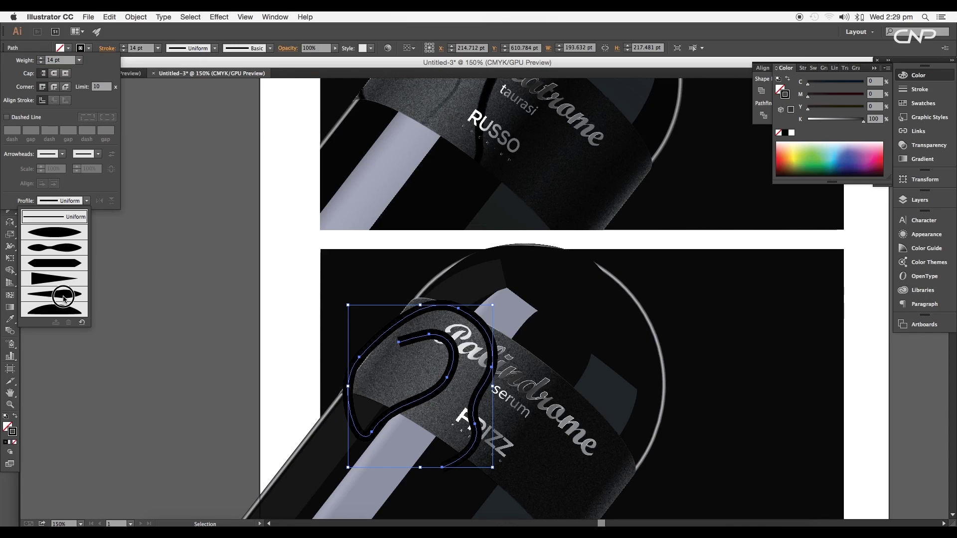
{"action": "left_click", "coordinate": [64, 295]}
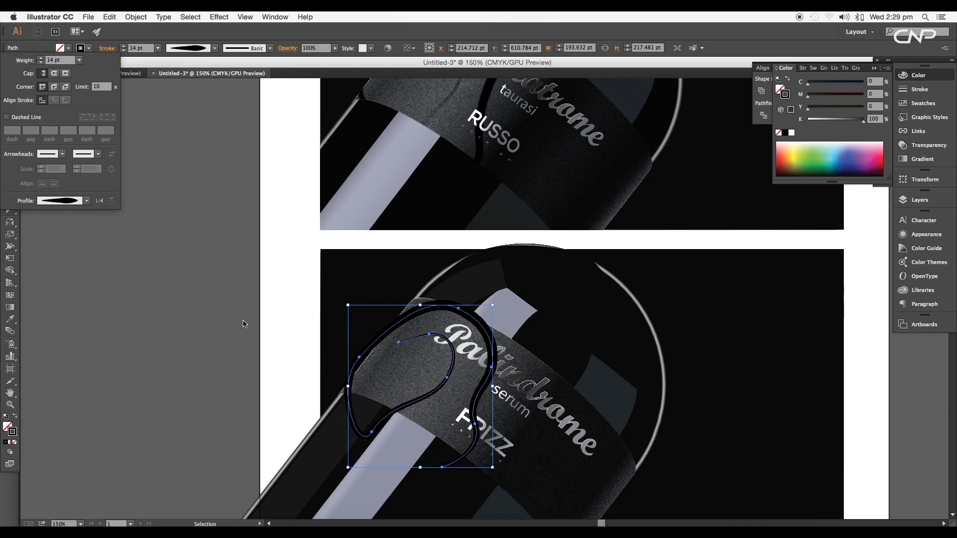
Expand the appearance of the tapered looping stroke into a filled shape
{"action": "left_click", "coordinate": [467, 305]}
{"action": "scroll", "coordinate": [461, 311], "scroll_direction": "up", "scroll_amount": 4}
{"action": "left_click", "coordinate": [137, 18]}
{"action": "left_click", "coordinate": [168, 127]}
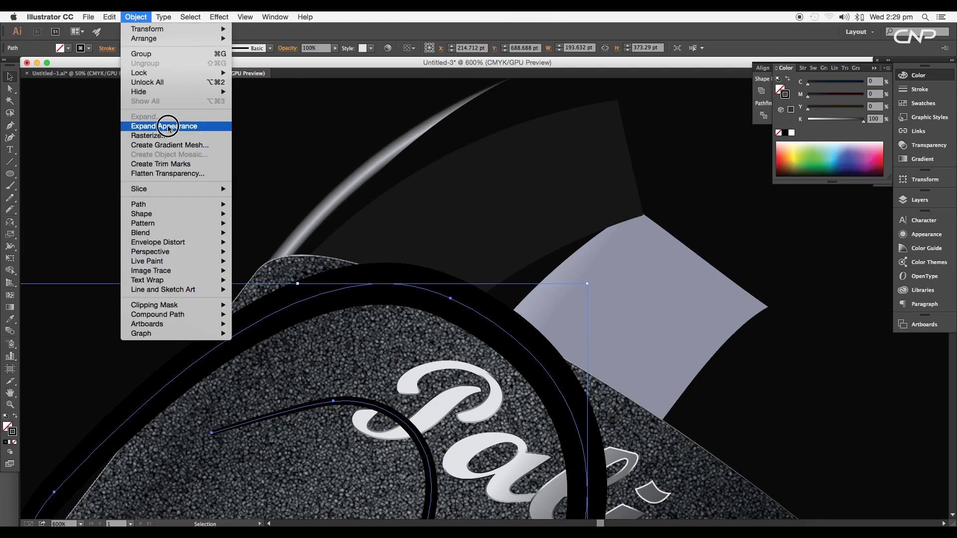
{"action": "left_click", "coordinate": [168, 127]}
Apply the Spatter effect to the expanded loop with Spray Radius 9 and Smoothness 1
{"action": "key", "text": "super+minus"}
{"action": "scroll", "coordinate": [532, 367], "scroll_direction": "down", "scroll_amount": 2}
{"action": "left_click", "coordinate": [219, 17]}
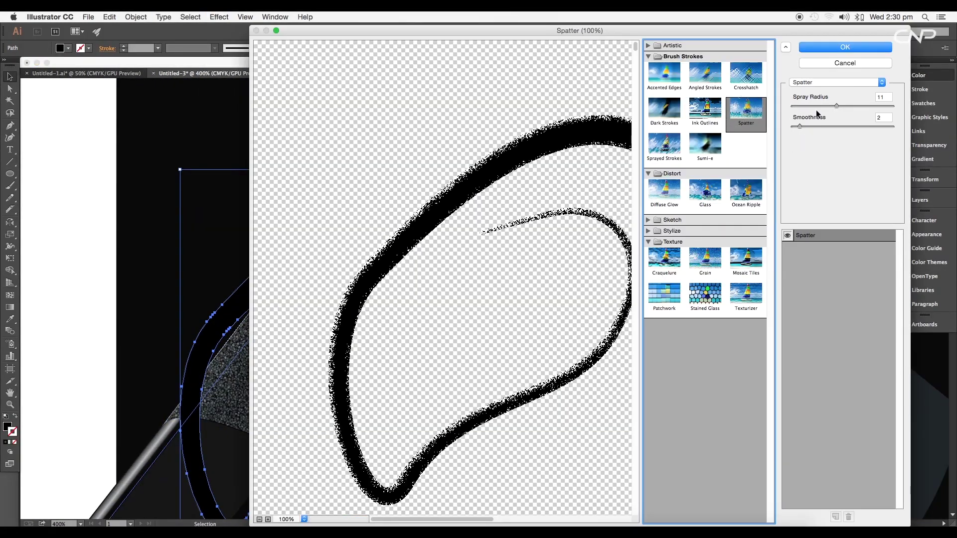
{"action": "mouse_move", "coordinate": [808, 106]}
{"action": "left_mouse_down"}
{"action": "mouse_move", "coordinate": [836, 106]}
{"action": "mouse_move", "coordinate": [830, 126]}
{"action": "mouse_move", "coordinate": [796, 126]}
{"action": "left_mouse_up"}
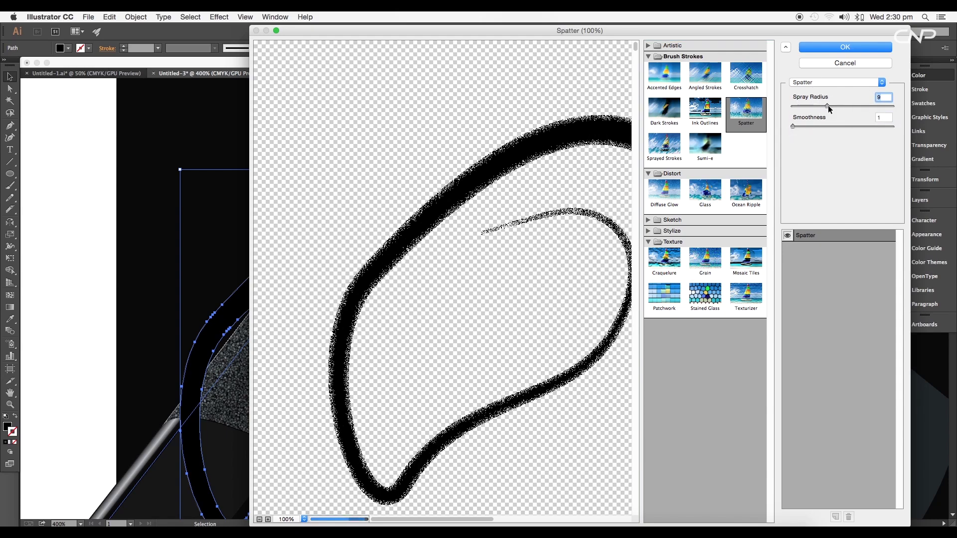
{"action": "left_click", "coordinate": [845, 47]}
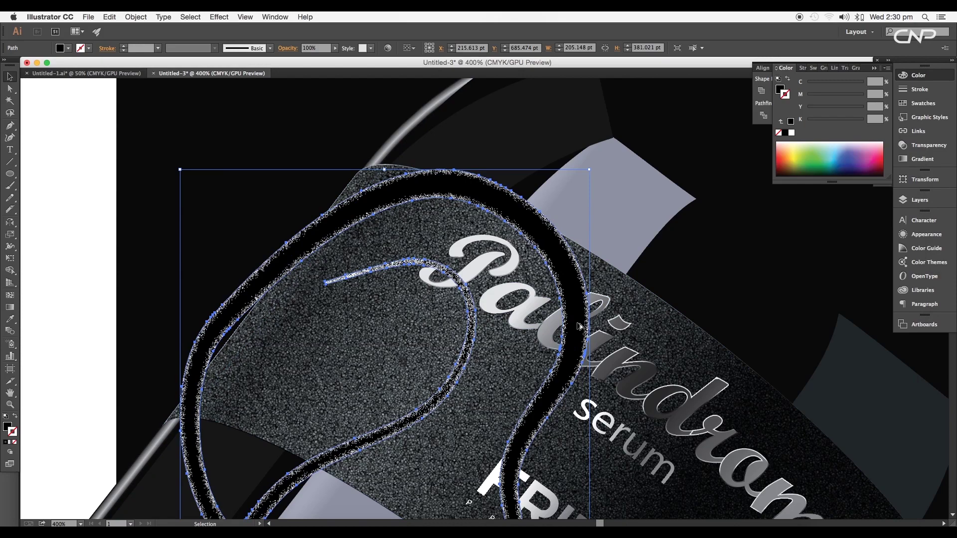
Set the spattered loop's blending mode to Multiply and deselect it
{"action": "scroll", "coordinate": [578, 326], "scroll_direction": "down", "scroll_amount": 2}
{"action": "scroll", "coordinate": [578, 325], "scroll_direction": "up", "scroll_amount": 1}
{"action": "left_click_drag", "start_coordinate": [646, 249], "coordinate": [553, 447]}
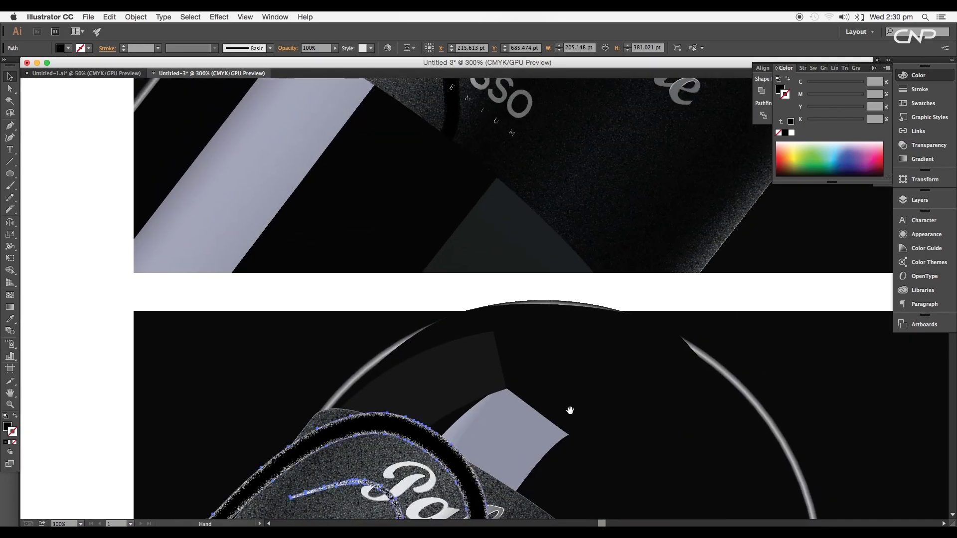
{"action": "scroll", "coordinate": [553, 447], "scroll_direction": "up", "scroll_amount": 3}
{"action": "scroll", "coordinate": [641, 284], "scroll_direction": "down", "scroll_amount": 6}
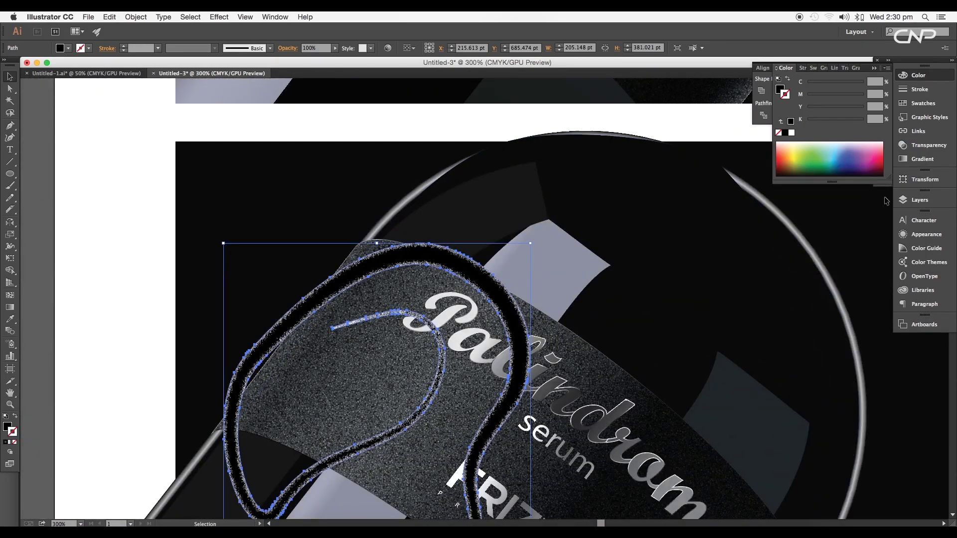
{"action": "left_click", "coordinate": [925, 179]}
{"action": "left_click", "coordinate": [928, 145]}
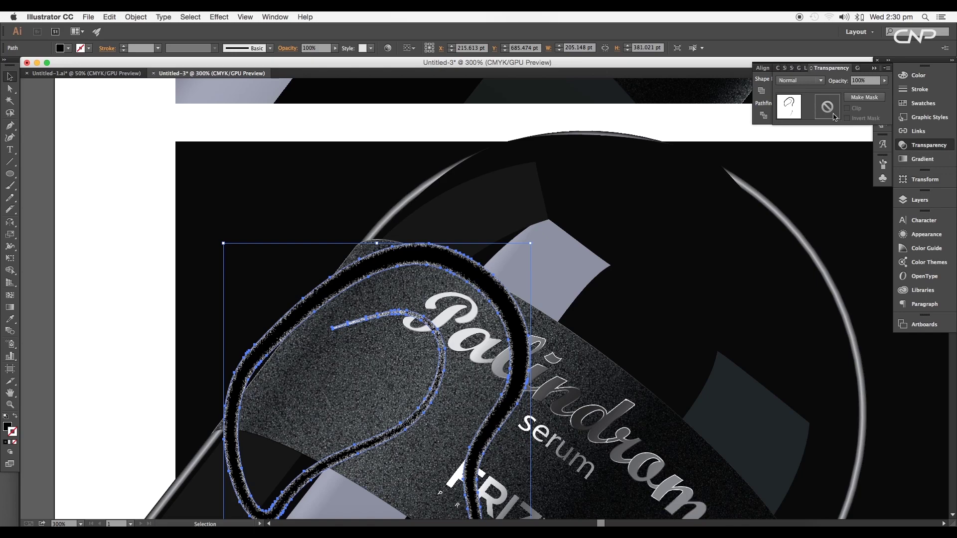
{"action": "left_click", "coordinate": [811, 88]}
{"action": "left_click", "coordinate": [803, 116]}
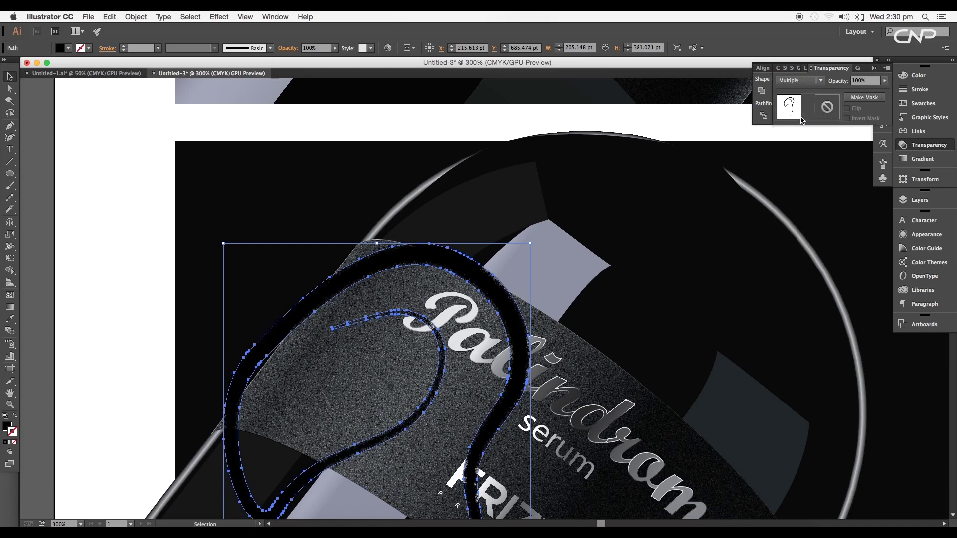
{"action": "key", "text": "super+shift+a"}
Bring the label band's gradient overlay shape in front of the loop and lettering, with its blending mode set to Normal
{"action": "key", "text": "super+minus"}
{"action": "left_click_drag", "start_coordinate": [525, 289], "coordinate": [535, 224]}
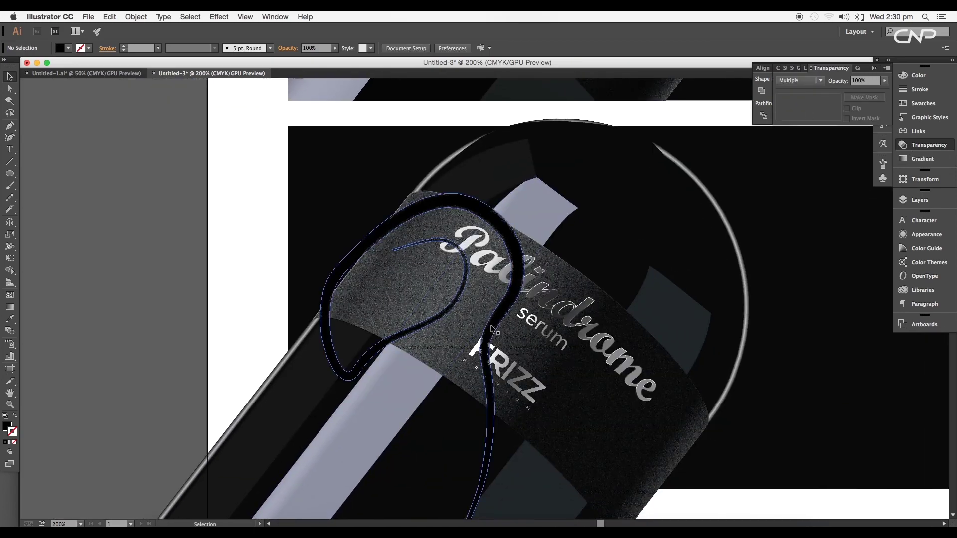
{"action": "left_click", "coordinate": [494, 331]}
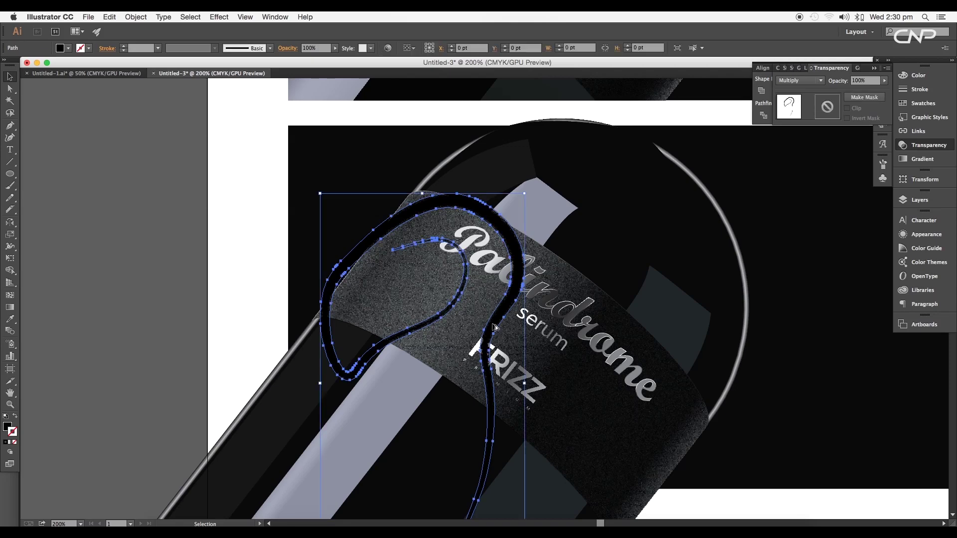
{"action": "left_click", "coordinate": [620, 319]}
{"action": "key", "text": "a"}
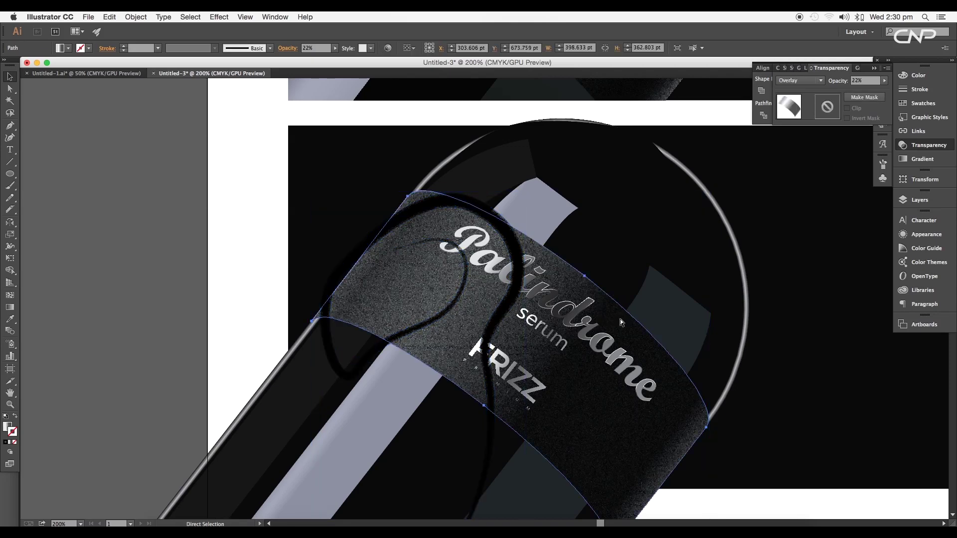
{"action": "key", "text": "v"}
{"action": "right_click", "coordinate": [620, 319]}
{"action": "left_click", "coordinate": [722, 457]}
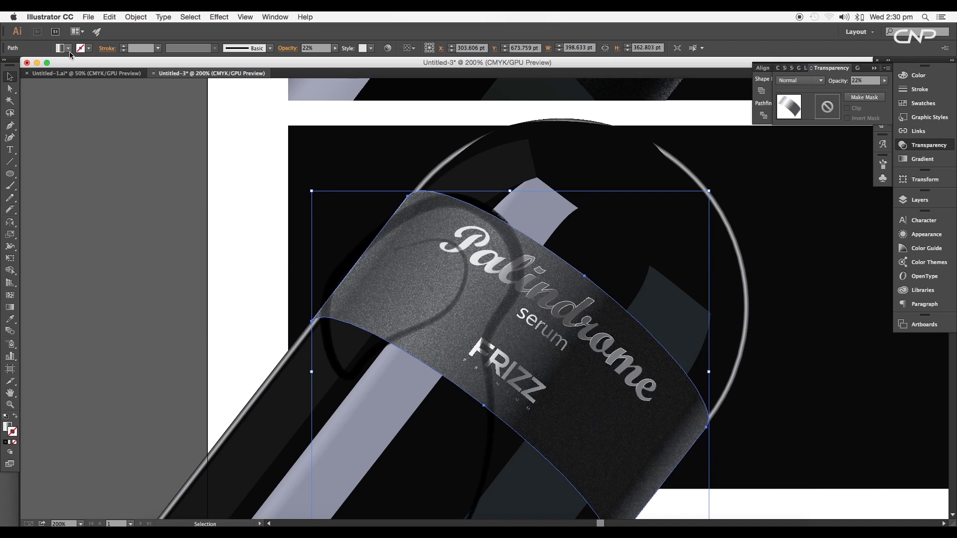
Fill the front band shape with white and raise its opacity to 100%
{"action": "left_click", "coordinate": [68, 48]}
{"action": "left_click", "coordinate": [49, 66]}
{"action": "left_click", "coordinate": [885, 81]}
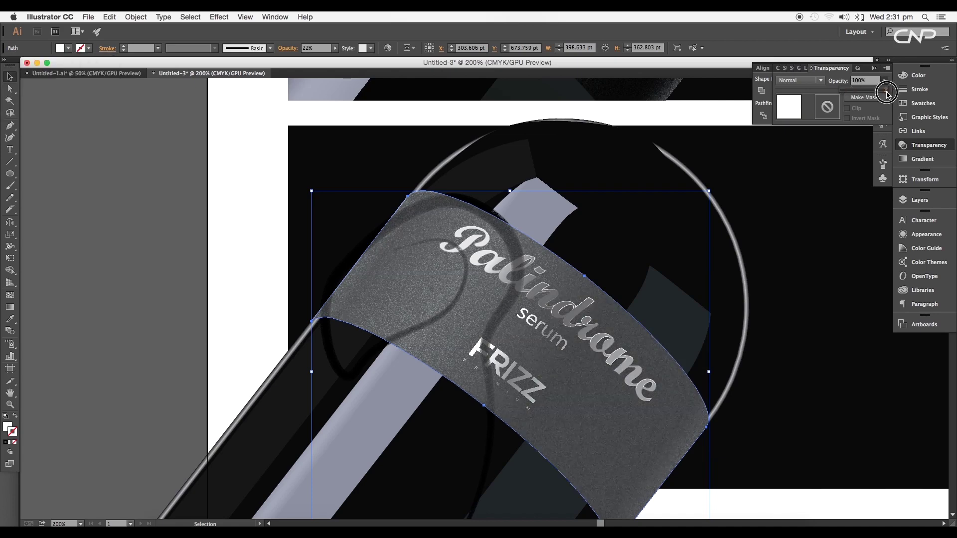
{"action": "left_click_drag", "start_coordinate": [886, 93], "coordinate": [888, 93]}
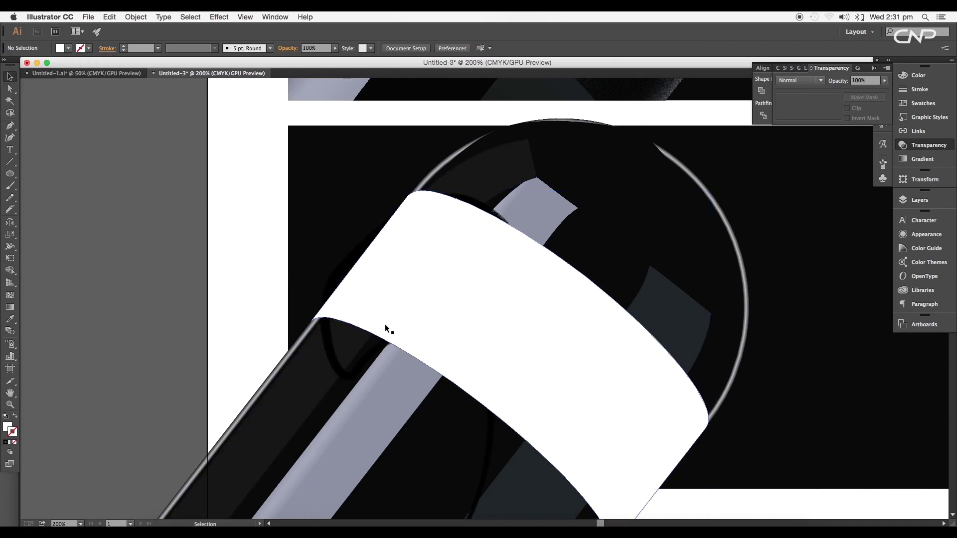
Clip the spattered loop to the white band shape and give the loop a linear gradient with white in the middle and dark ends
{"action": "left_click", "coordinate": [322, 336], "text": "shift"}
{"action": "right_click", "coordinate": [459, 299]}
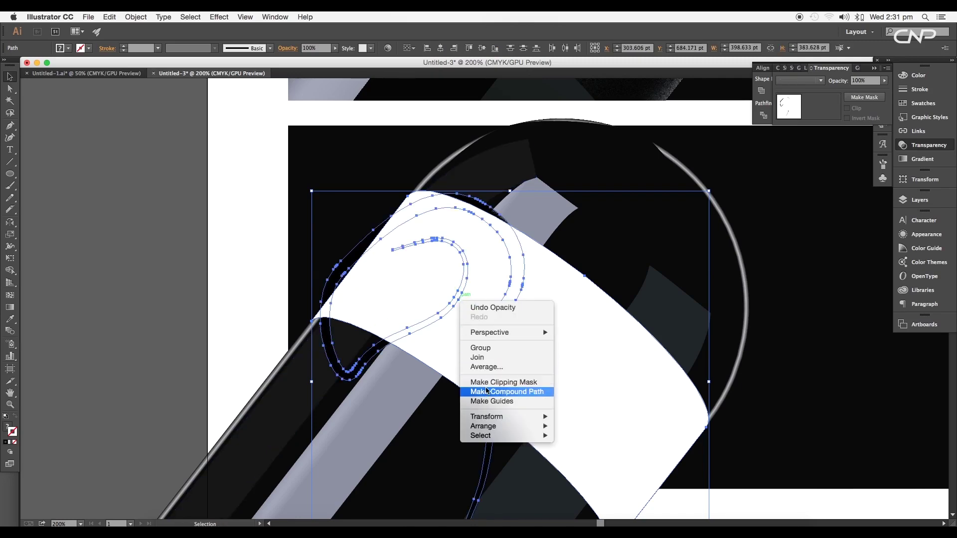
{"action": "left_click", "coordinate": [483, 381]}
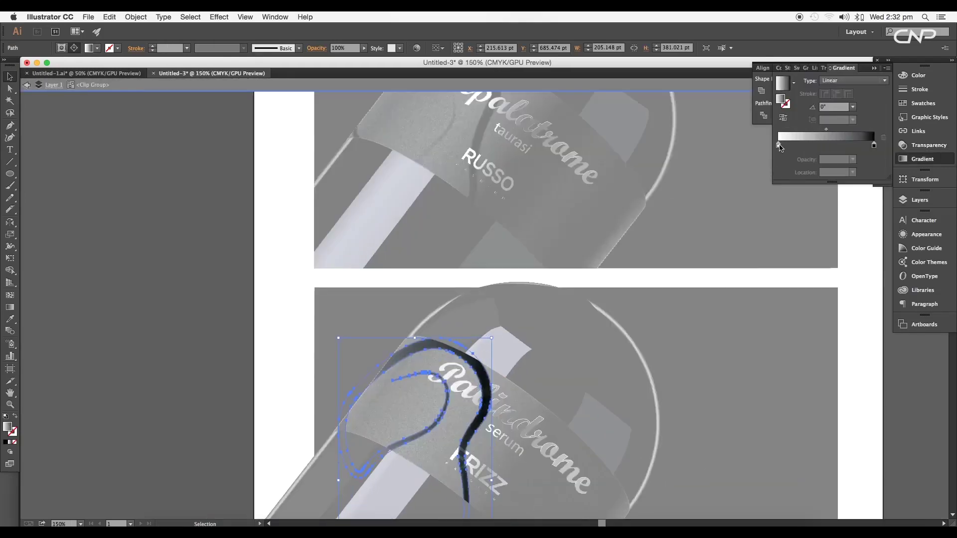
{"action": "left_click_drag", "start_coordinate": [779, 145], "coordinate": [821, 145]}
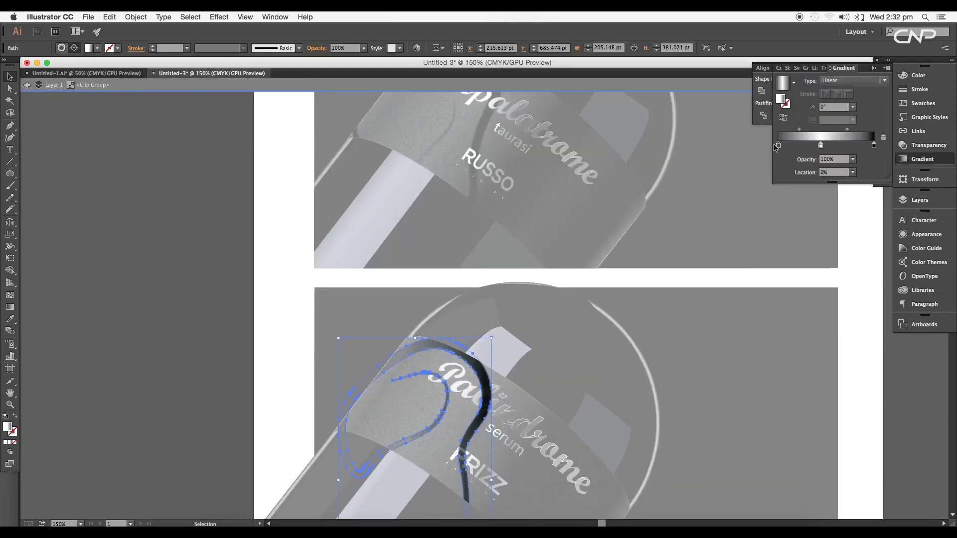
{"action": "double_click", "coordinate": [777, 145]}
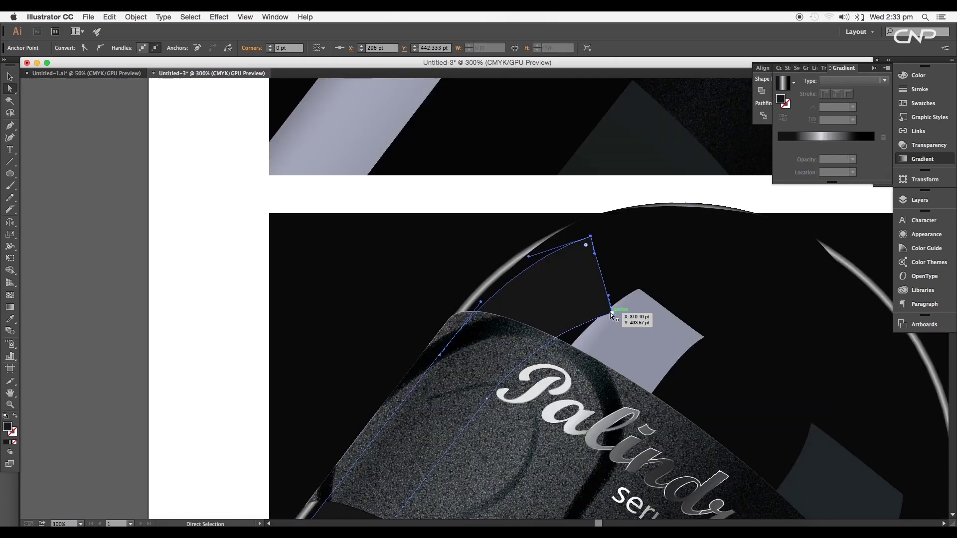
Move a corner of the dark reflection above the label's upper edge to reshape it
{"action": "left_click_drag", "start_coordinate": [626, 311], "coordinate": [602, 252]}
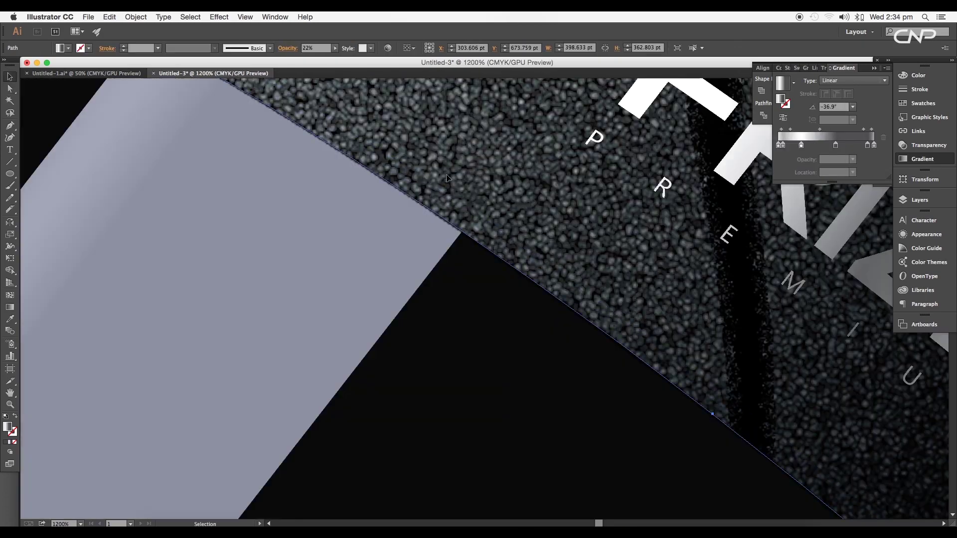
Shift the full-opacity gradient band shape slightly down past the label's lower edge to form a thin light rim
{"action": "left_click_drag", "start_coordinate": [444, 202], "coordinate": [463, 185]}
{"action": "left_click_drag", "start_coordinate": [451, 219], "coordinate": [454, 208]}
{"action": "key", "text": "super+z"}
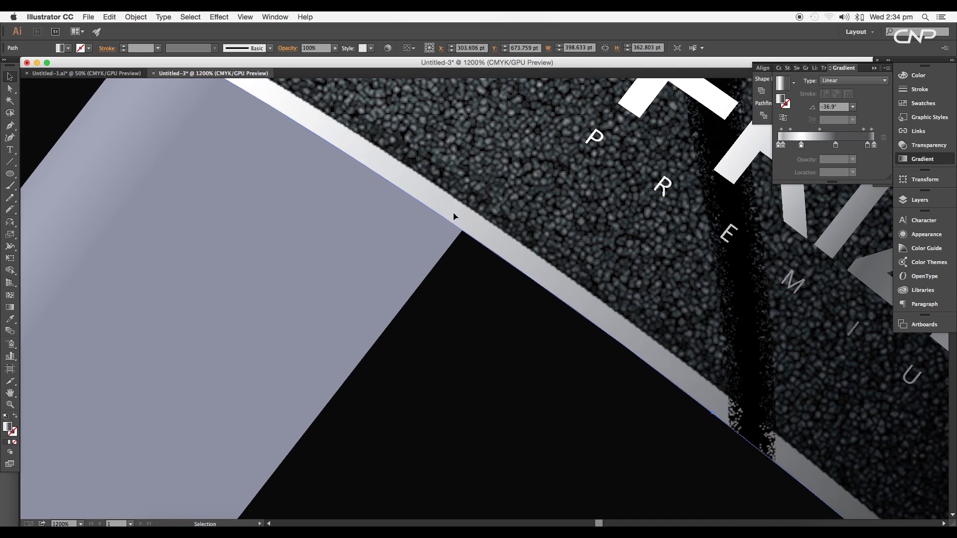
{"action": "left_click_drag", "start_coordinate": [454, 217], "coordinate": [453, 222]}
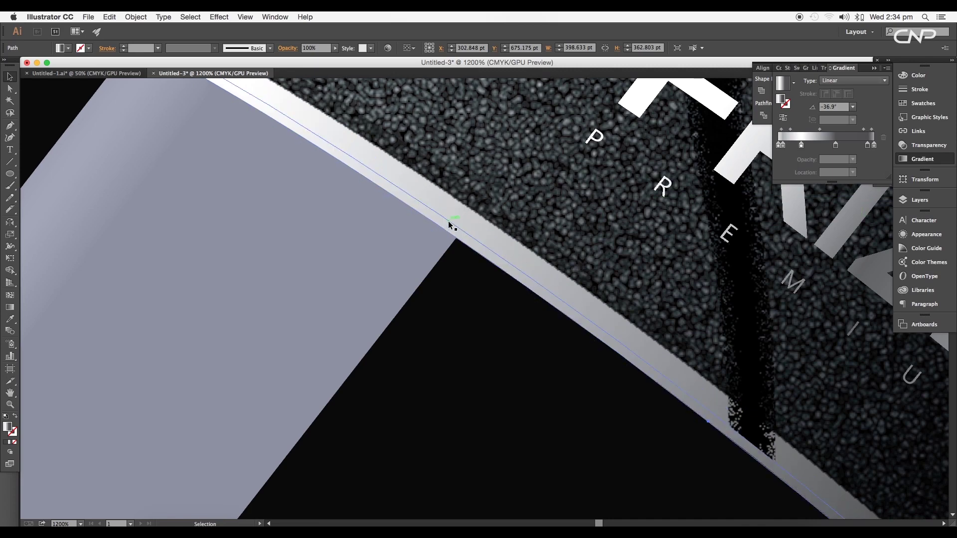
Recolour the light rim with a three-stop linear gradient, darkening its first stop and turning its white middle stop grey
{"action": "left_click", "coordinate": [793, 82]}
{"action": "left_click", "coordinate": [739, 106]}
{"action": "mouse_move", "coordinate": [781, 144]}
{"action": "left_mouse_down"}
{"action": "mouse_move", "coordinate": [821, 148]}
{"action": "mouse_move", "coordinate": [776, 144]}
{"action": "left_mouse_up"}
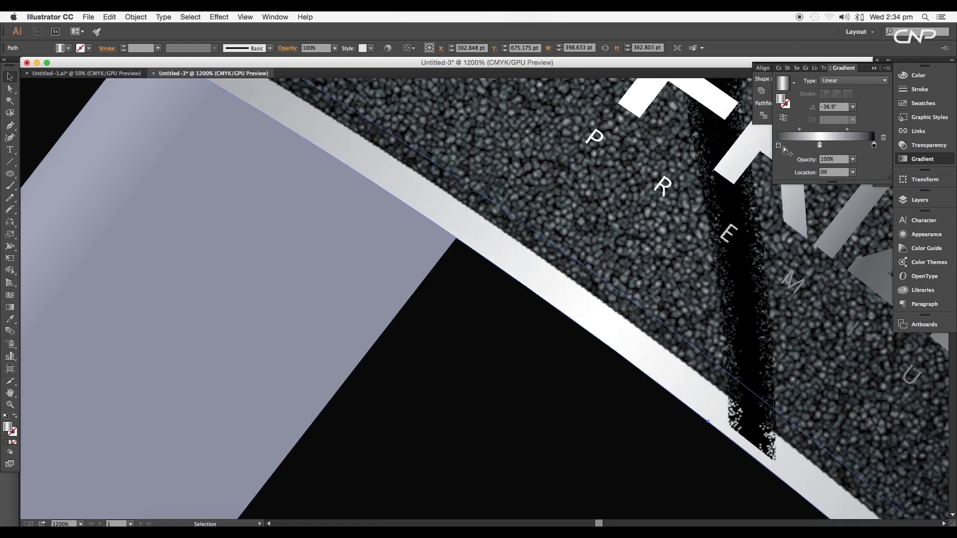
{"action": "double_click", "coordinate": [779, 145]}
{"action": "double_click", "coordinate": [820, 145]}
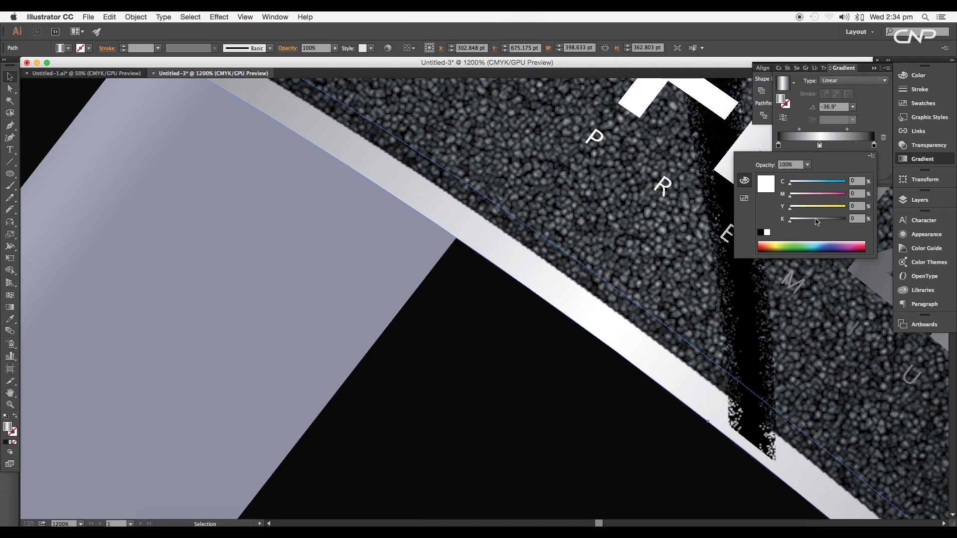
{"action": "left_click", "coordinate": [816, 220]}
Select the dark slate reflection and the lavender reflection on the lower bottle together
{"action": "left_click_drag", "start_coordinate": [510, 215], "coordinate": [487, 274]}
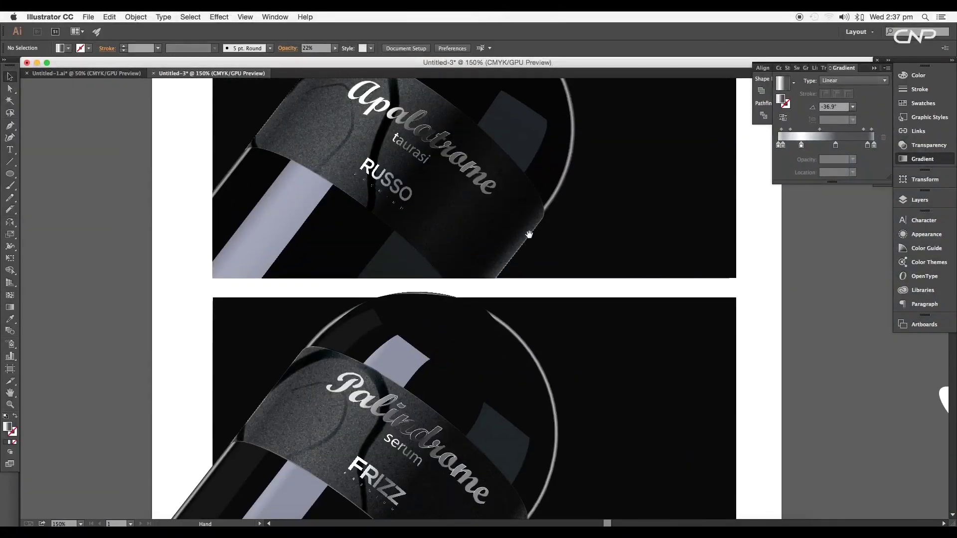
{"action": "left_click_drag", "start_coordinate": [529, 234], "coordinate": [545, 168]}
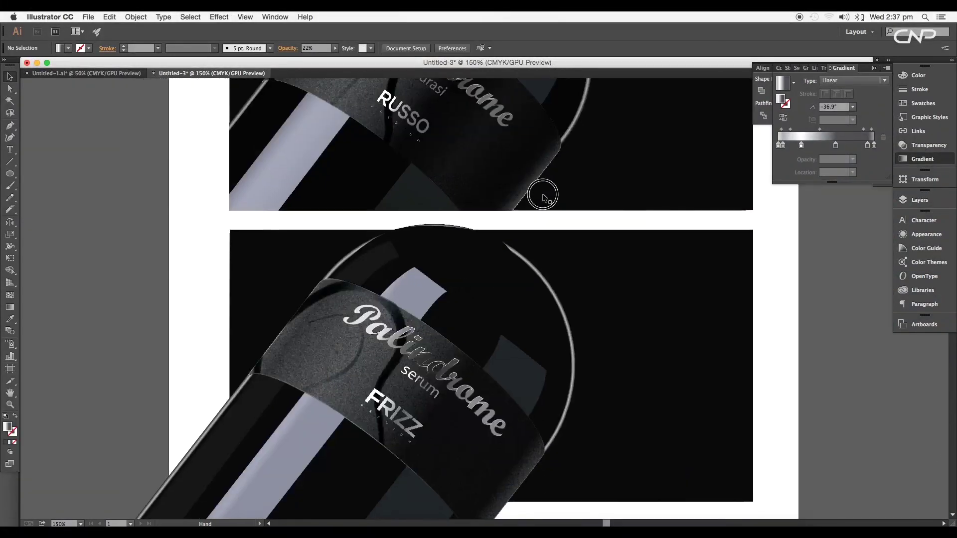
{"action": "left_click", "coordinate": [480, 400]}
{"action": "left_click_drag", "start_coordinate": [480, 399], "coordinate": [507, 272]}
{"action": "left_click_drag", "start_coordinate": [661, 240], "coordinate": [690, 303]}
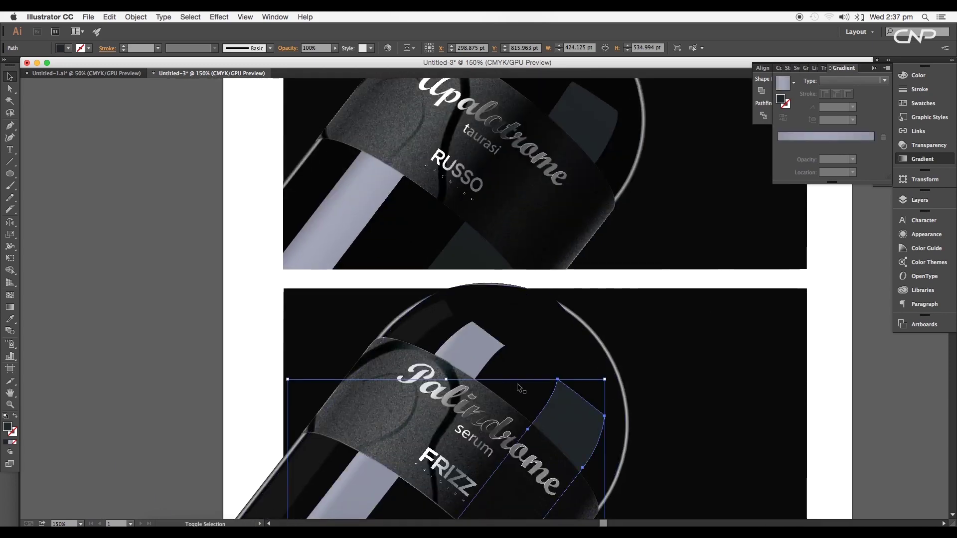
{"action": "left_click", "coordinate": [481, 361], "text": "shift"}
Draw a rectangle about 84 by 95 pt beside the bottle and pull its upper corners inward into a trapezoid
{"action": "mouse_move", "coordinate": [688, 352]}
{"action": "left_mouse_down"}
{"action": "mouse_move", "coordinate": [685, 388]}
{"action": "mouse_move", "coordinate": [638, 273]}
{"action": "left_mouse_up"}
{"action": "mouse_move", "coordinate": [563, 211]}
{"action": "left_mouse_down"}
{"action": "mouse_move", "coordinate": [647, 306]}
{"action": "mouse_move", "coordinate": [576, 212]}
{"action": "left_mouse_up"}
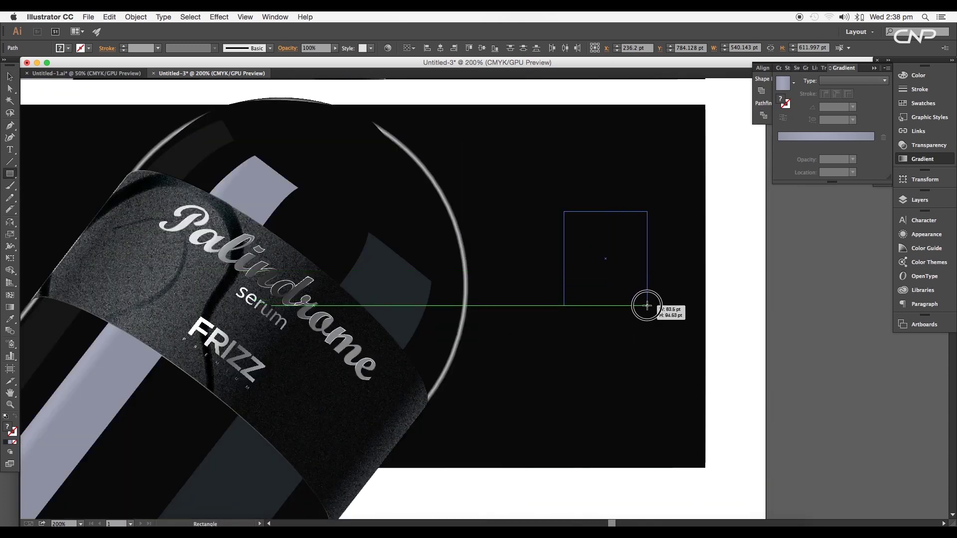
{"action": "key", "text": "a"}
{"action": "left_click_drag", "start_coordinate": [646, 212], "coordinate": [636, 213]}
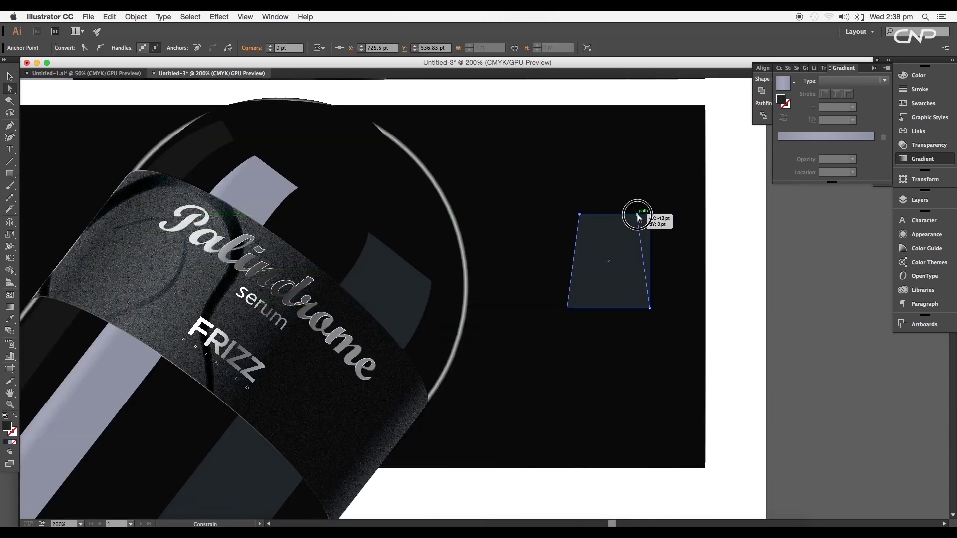
Bow the trapezoid's top edge upward and bend its two sides inward so the cap flares towards its base
{"action": "left_click_drag", "start_coordinate": [605, 208], "coordinate": [606, 205]}
{"action": "left_click_drag", "start_coordinate": [575, 208], "coordinate": [576, 205]}
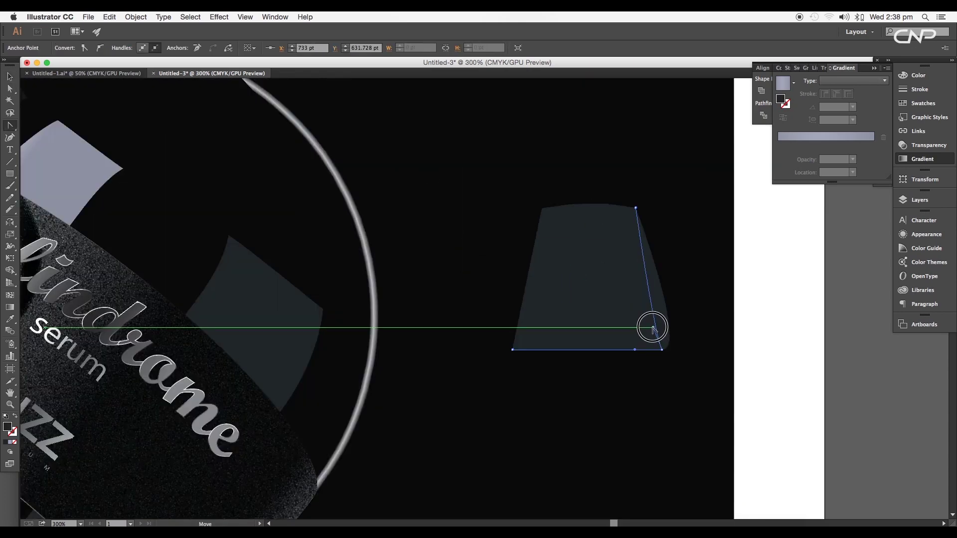
{"action": "left_click_drag", "start_coordinate": [653, 329], "coordinate": [647, 303]}
{"action": "left_click_drag", "start_coordinate": [487, 350], "coordinate": [530, 314]}
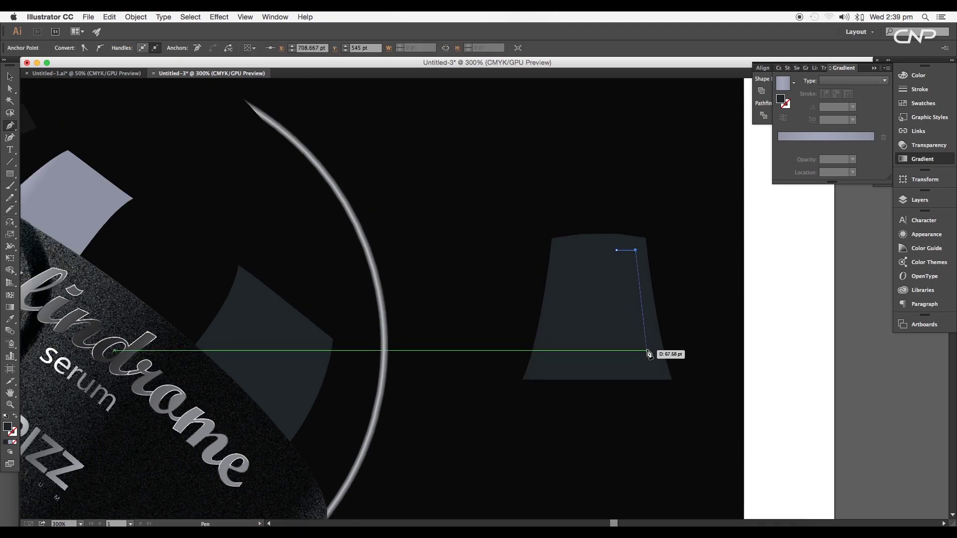
Draw a slanted highlight strip about 20 by 60 pt inside the cap and place a second strip near the cap's other side
{"action": "left_click", "coordinate": [648, 344]}
{"action": "key", "text": "v"}
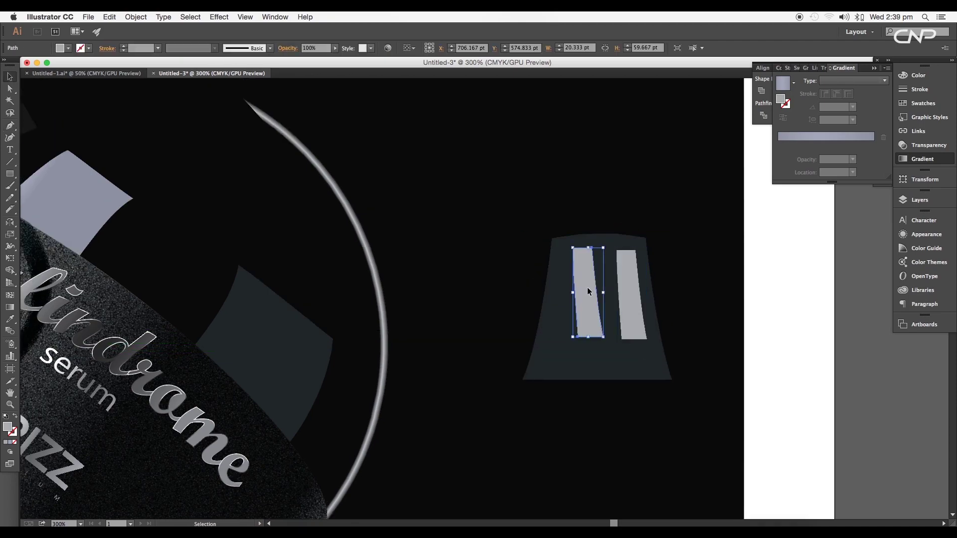
{"action": "left_click_drag", "start_coordinate": [587, 286], "coordinate": [540, 289]}
Fill the cap with the bottle's black using the Eyedropper and deselect it
{"action": "left_click", "coordinate": [465, 314]}
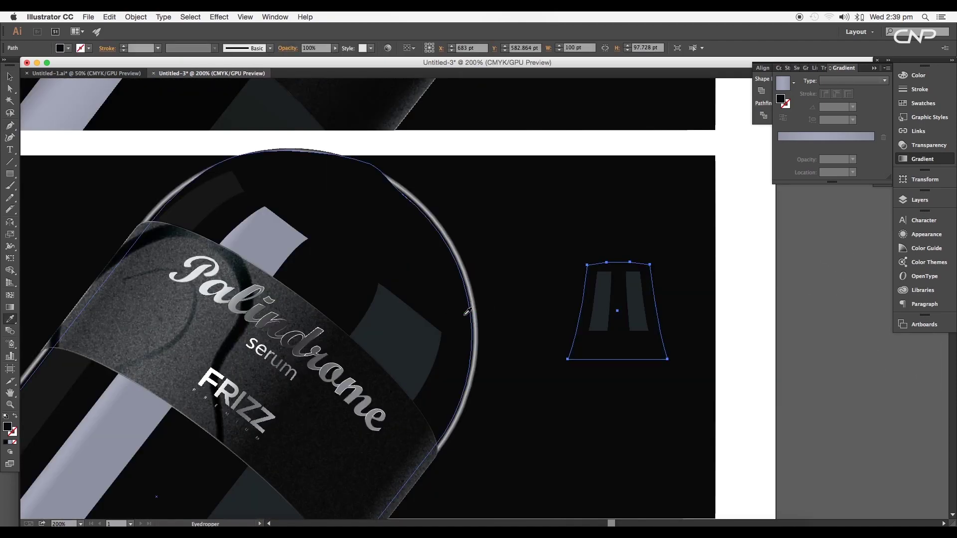
{"action": "key", "text": "v"}
{"action": "left_click", "coordinate": [536, 295]}
{"action": "scroll", "coordinate": [641, 308], "scroll_direction": "up", "scroll_amount": 2}
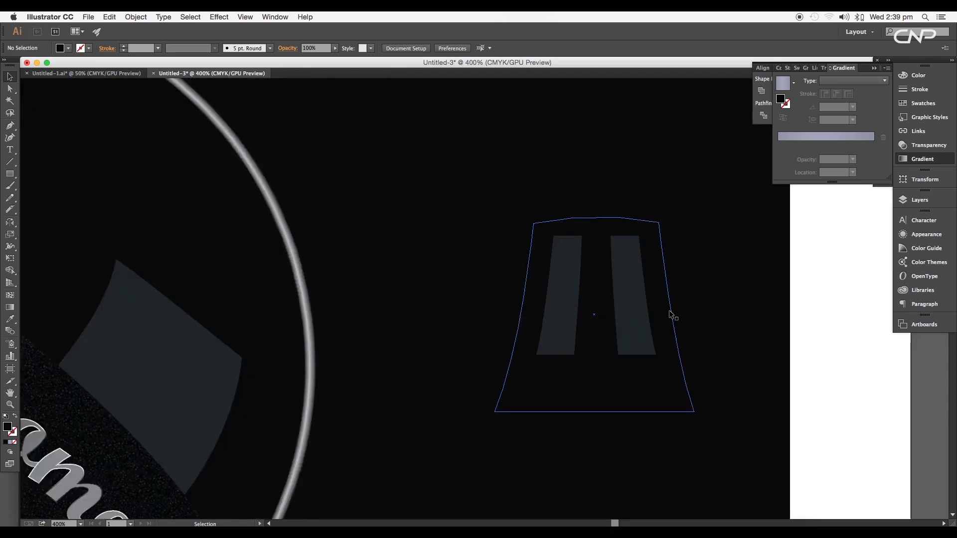
Give the cap's outline a 1 pt stroke with a white-to-black linear gradient
{"action": "scroll", "coordinate": [694, 311], "scroll_direction": "down", "scroll_amount": 2}
{"action": "left_click", "coordinate": [675, 356]}
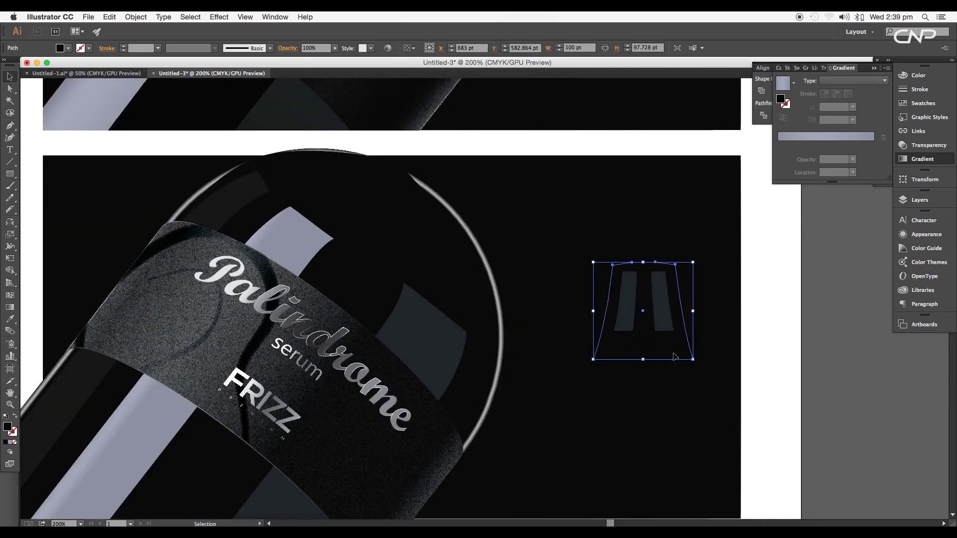
{"action": "left_click", "coordinate": [88, 48]}
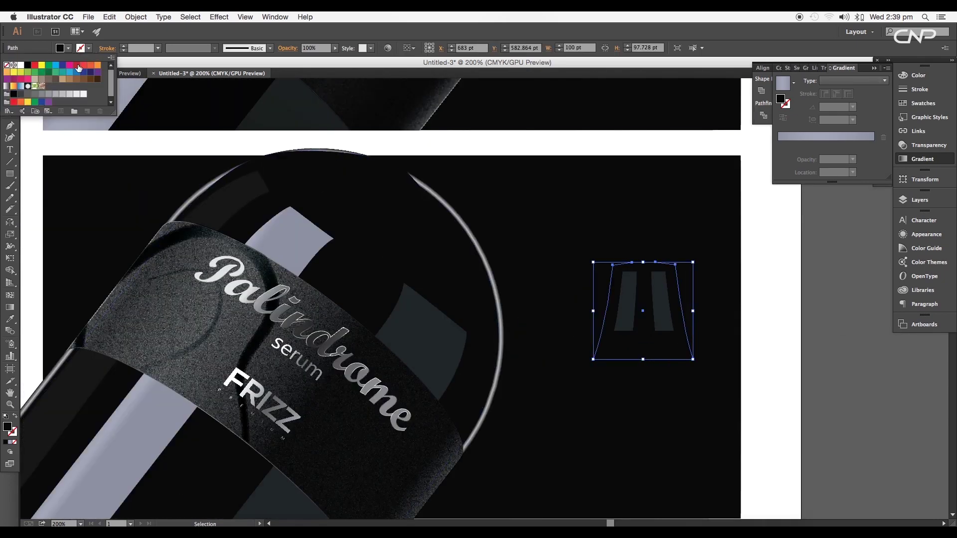
{"action": "left_click", "coordinate": [23, 65]}
{"action": "left_click", "coordinate": [11, 437]}
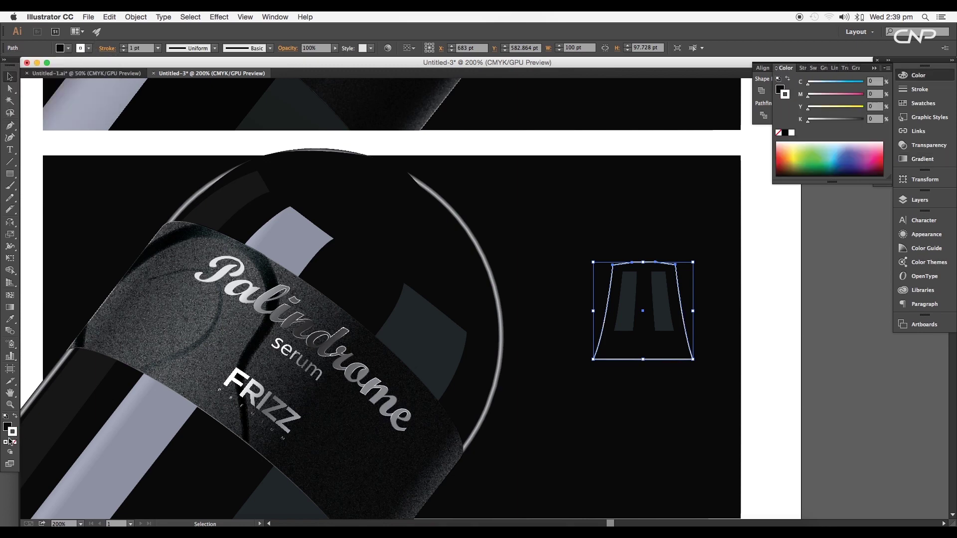
{"action": "left_click", "coordinate": [10, 443]}
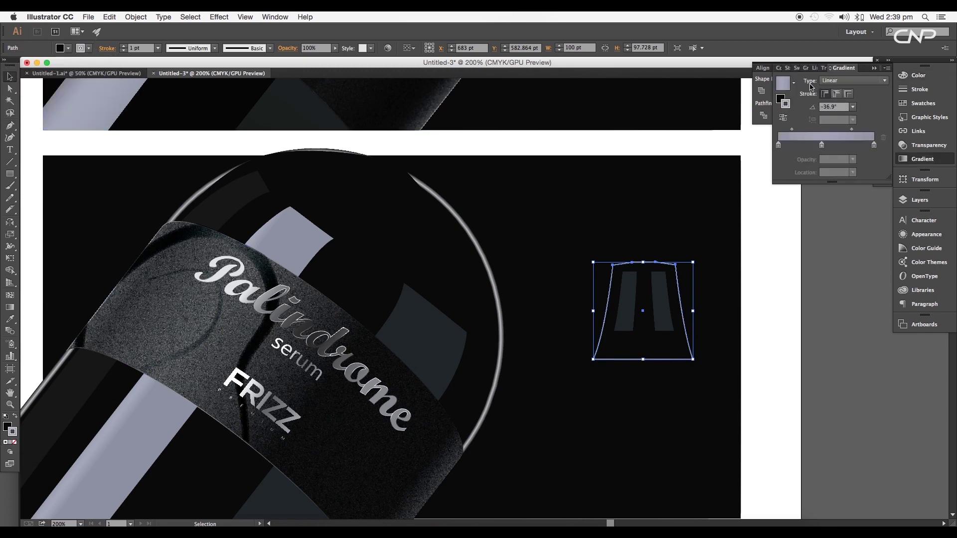
{"action": "left_click", "coordinate": [795, 84]}
{"action": "left_click", "coordinate": [736, 104]}
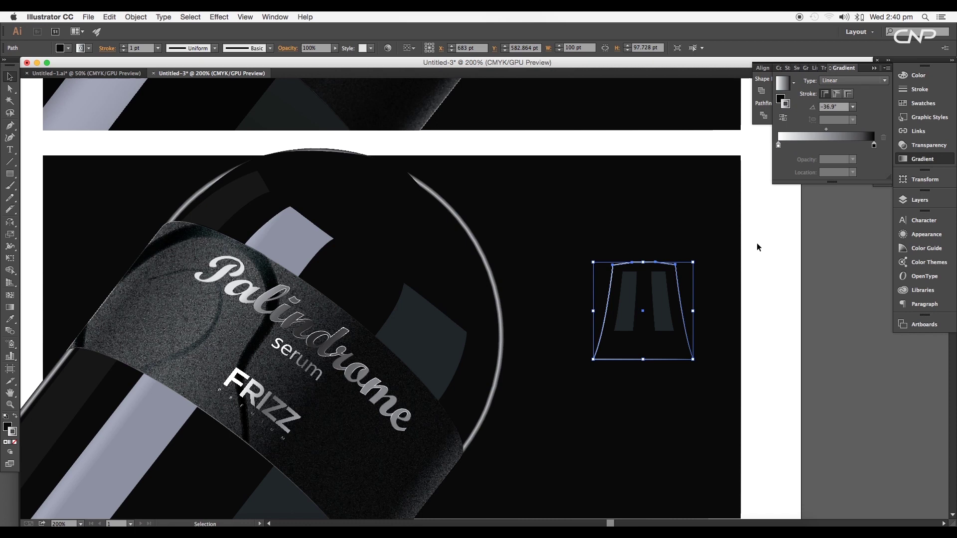
Change the cap's stroke gradient to black ends with white in the middle at an angle of -126°, and open its stroke options
{"action": "scroll", "coordinate": [662, 377], "scroll_direction": "up", "scroll_amount": 1}
{"action": "left_click_drag", "start_coordinate": [729, 297], "coordinate": [636, 331]}
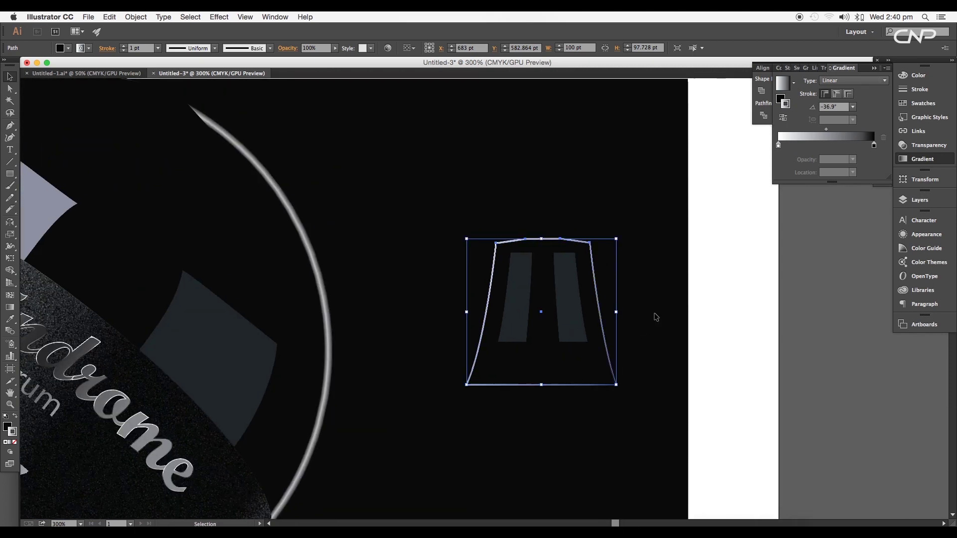
{"action": "mouse_move", "coordinate": [779, 145]}
{"action": "left_mouse_down"}
{"action": "mouse_move", "coordinate": [836, 145]}
{"action": "mouse_move", "coordinate": [752, 145]}
{"action": "left_mouse_up"}
{"action": "double_click", "coordinate": [779, 145]}
{"action": "left_click_drag", "start_coordinate": [829, 223], "coordinate": [850, 223]}
{"action": "left_click", "coordinate": [840, 110]}
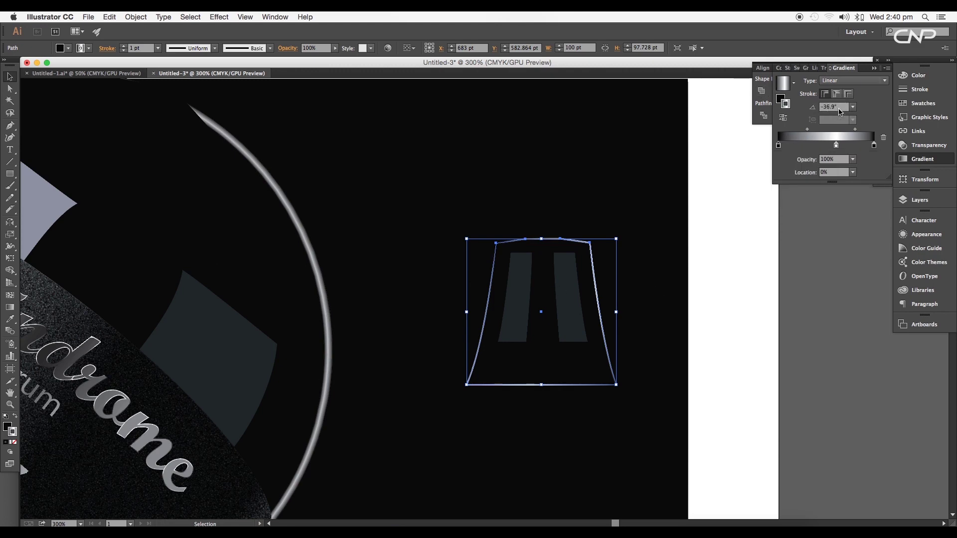
{"action": "type", "text": "-8"}
{"action": "left_click_drag", "start_coordinate": [835, 145], "coordinate": [825, 147]}
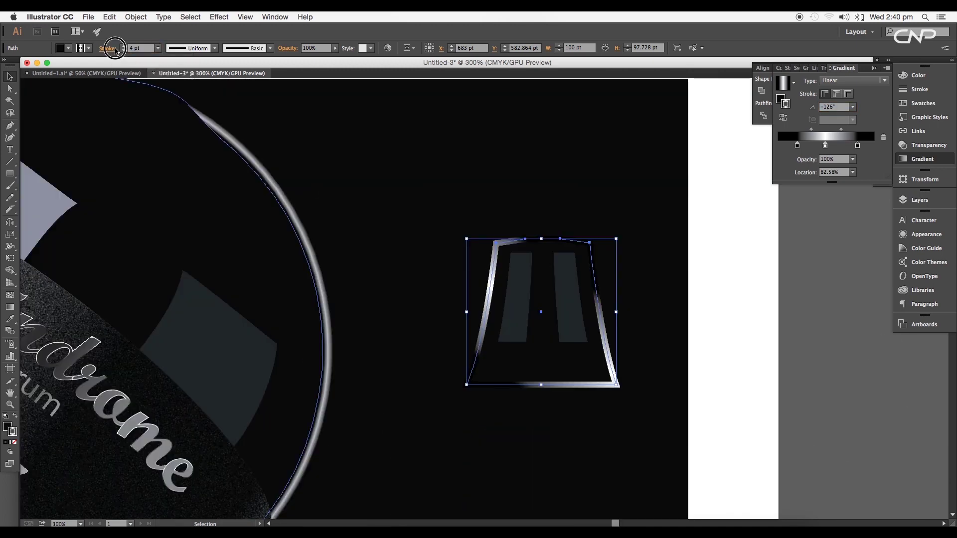
{"action": "left_click", "coordinate": [107, 48]}
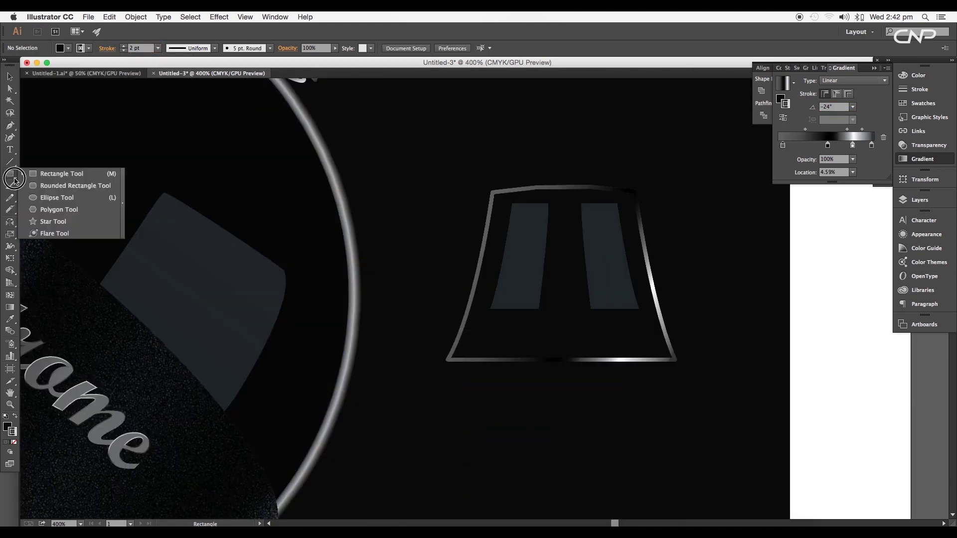
Draw a 114 by 15 pt ellipse across the cap's base and shift the black stop of its stroke gradient
{"action": "left_click", "coordinate": [55, 197]}
{"action": "left_click_drag", "start_coordinate": [450, 347], "coordinate": [678, 376]}
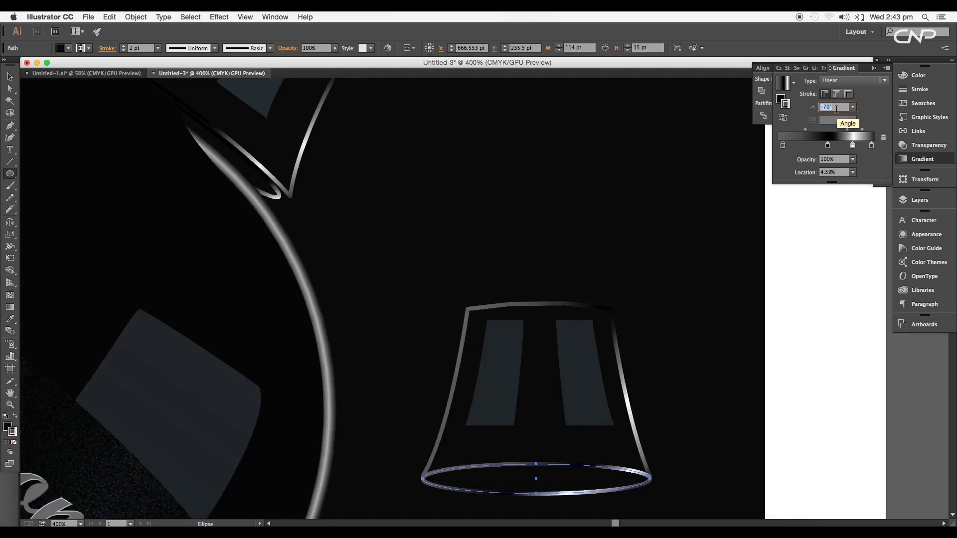
{"action": "left_click_drag", "start_coordinate": [828, 148], "coordinate": [816, 149]}
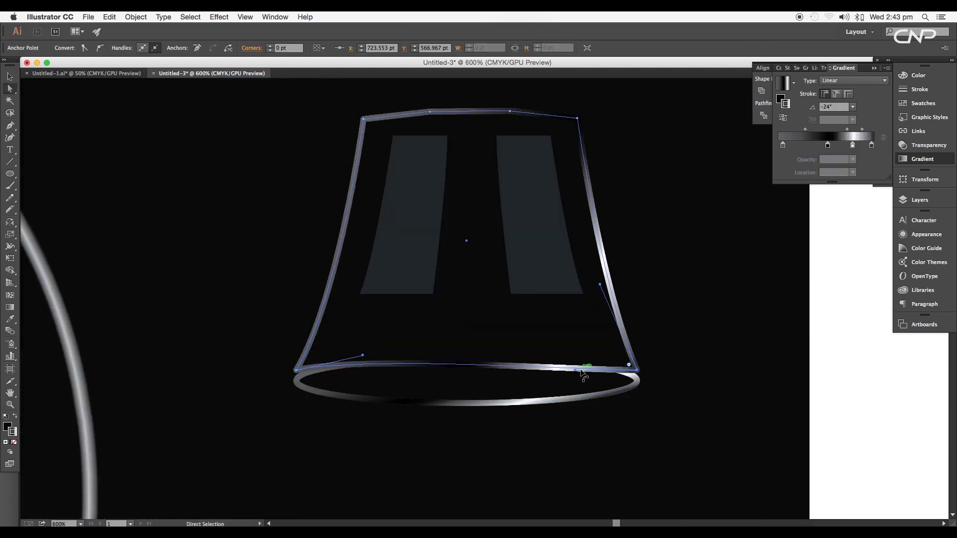
Curve the cap's base edge upward and resize the ellipse to fit just beneath it
{"action": "left_click_drag", "start_coordinate": [578, 370], "coordinate": [559, 350]}
{"action": "key", "text": "v"}
{"action": "left_click_drag", "start_coordinate": [468, 362], "coordinate": [468, 359]}
{"action": "left_click_drag", "start_coordinate": [619, 385], "coordinate": [615, 387]}
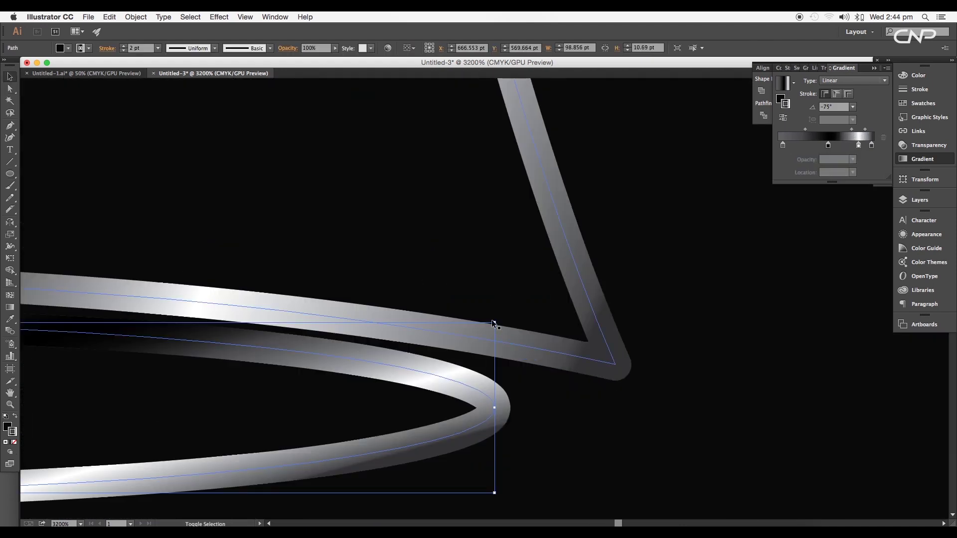
{"action": "left_click_drag", "start_coordinate": [494, 322], "coordinate": [520, 320]}
{"action": "scroll", "coordinate": [432, 340], "scroll_direction": "left", "scroll_amount": 10}
{"action": "scroll", "coordinate": [235, 318], "scroll_direction": "down", "scroll_amount": 10}
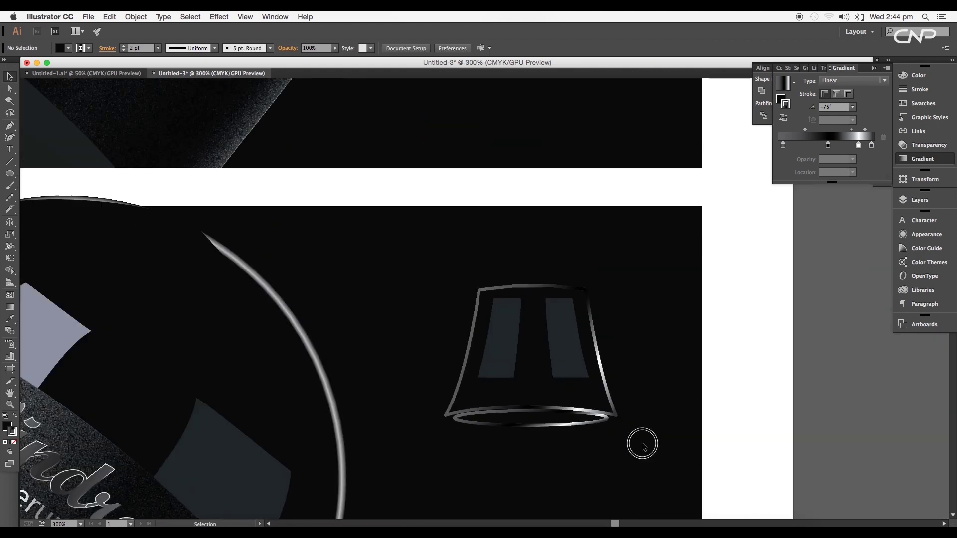
Rotate the whole grouped cap to match the bottle's tilt and place it on the upper edge of the bottle's base
{"action": "left_click_drag", "start_coordinate": [641, 442], "coordinate": [442, 306]}
{"action": "left_click_drag", "start_coordinate": [500, 279], "coordinate": [513, 312]}
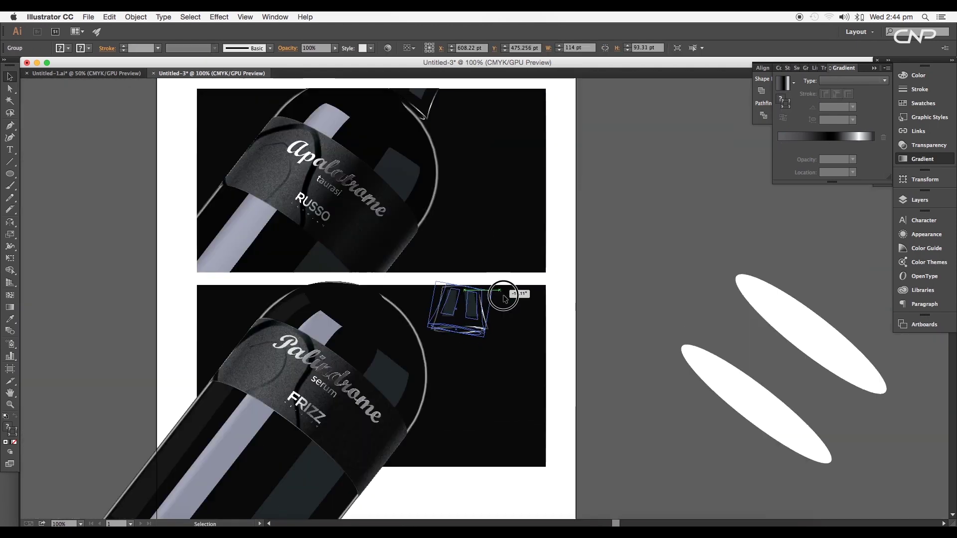
{"action": "left_click_drag", "start_coordinate": [485, 318], "coordinate": [656, 295]}
{"action": "key", "text": "super+equal"}
{"action": "key", "text": "a"}
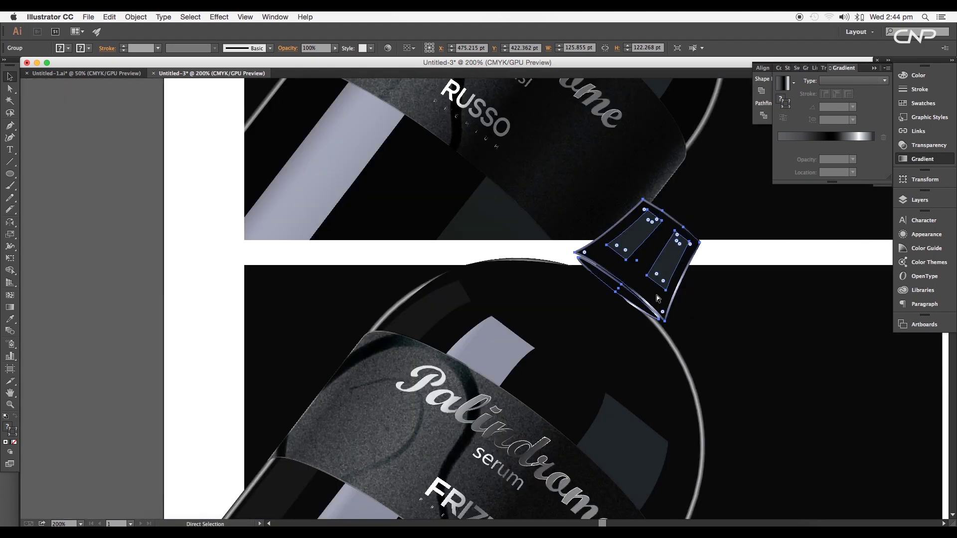
Bring the cap group one level forward and deselect it
{"action": "key", "text": "super+bracketright"}
{"action": "left_click", "coordinate": [684, 322]}
{"action": "scroll", "coordinate": [708, 388], "scroll_direction": "down", "scroll_amount": 2}
{"action": "mouse_move", "coordinate": [708, 391]}
{"action": "left_mouse_down"}
{"action": "mouse_move", "coordinate": [631, 402]}
{"action": "mouse_move", "coordinate": [590, 384]}
{"action": "mouse_move", "coordinate": [592, 402]}
{"action": "mouse_move", "coordinate": [615, 325]}
{"action": "left_mouse_up"}
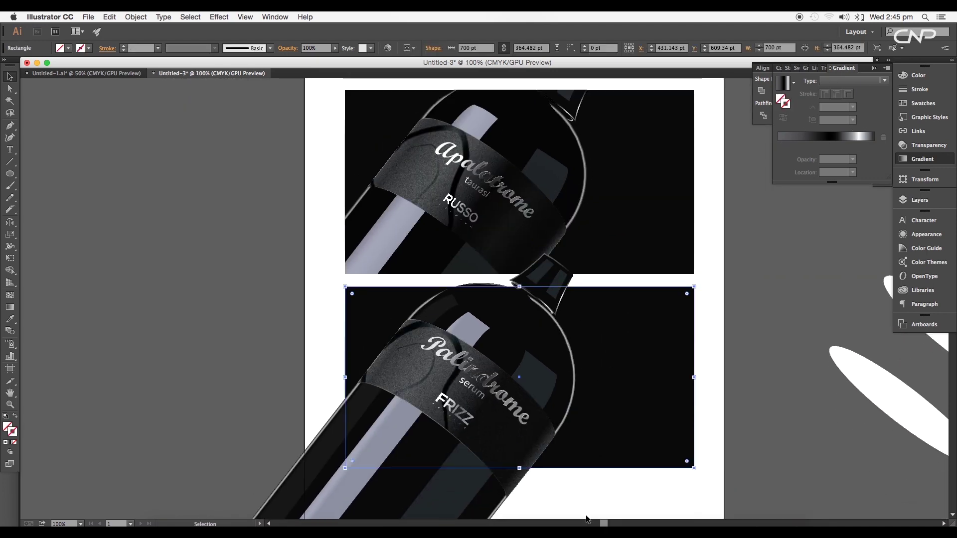
Duplicate the black background rectangle in place, bring the copy to the front and remove its fill
{"action": "left_click_drag", "start_coordinate": [531, 443], "coordinate": [408, 280]}
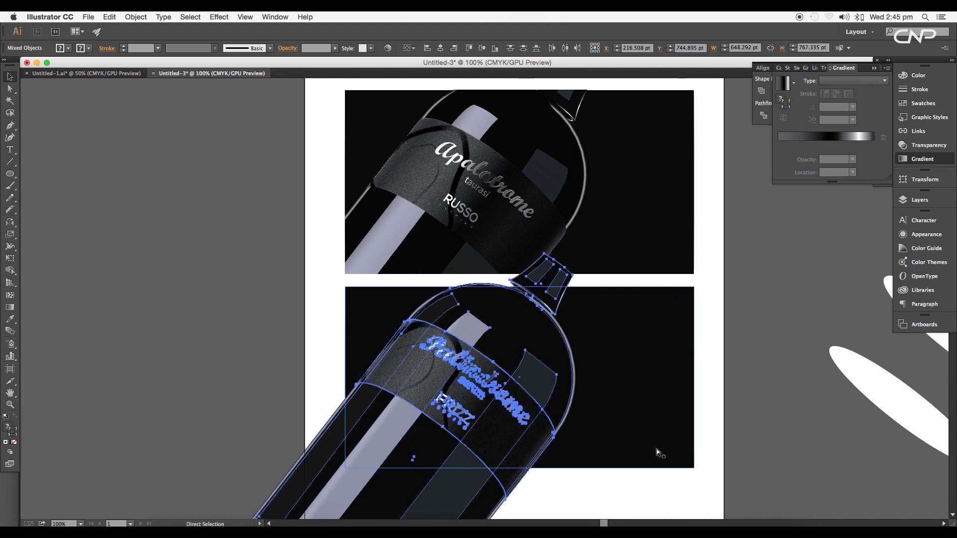
{"action": "key", "text": "v"}
{"action": "left_click", "coordinate": [679, 470]}
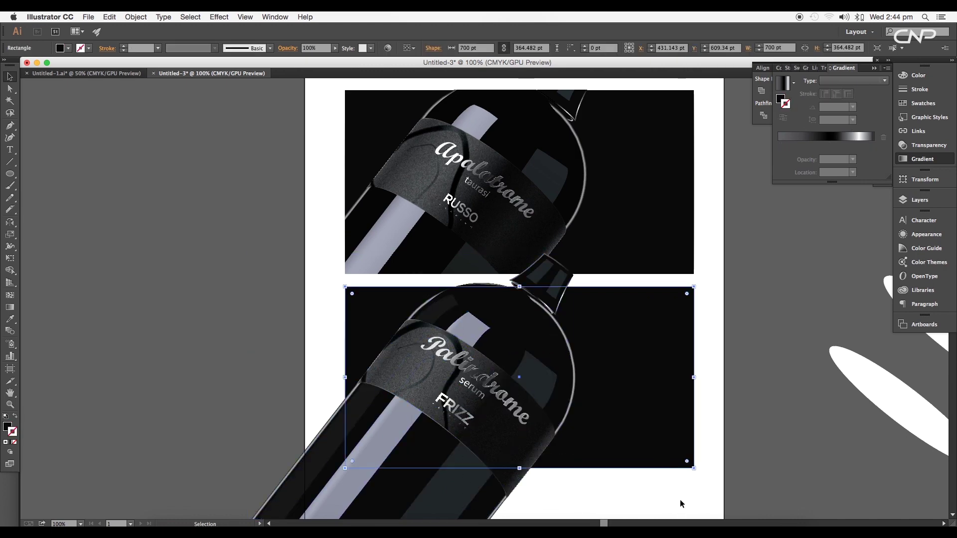
{"action": "right_click", "coordinate": [648, 467]}
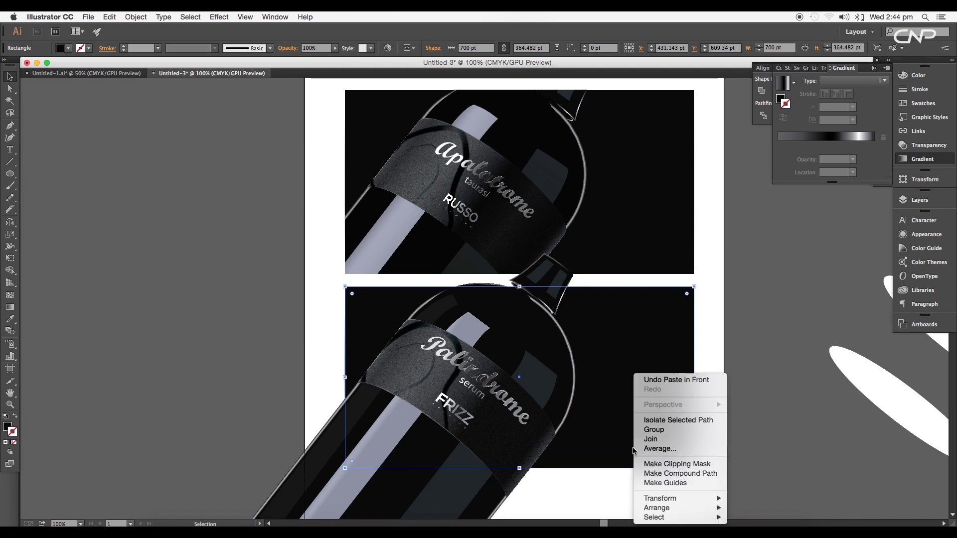
{"action": "left_click", "coordinate": [647, 467]}
{"action": "left_click", "coordinate": [68, 48]}
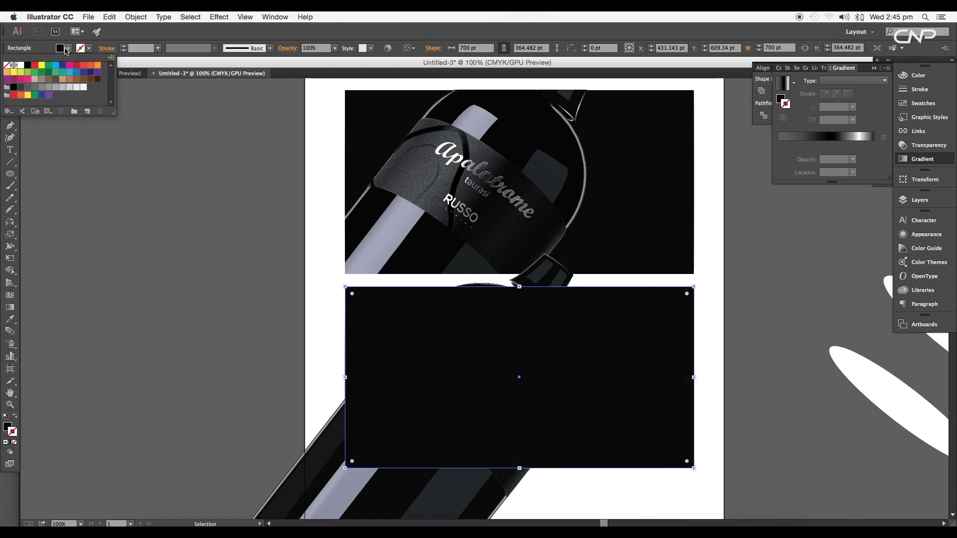
{"action": "left_click", "coordinate": [8, 65]}
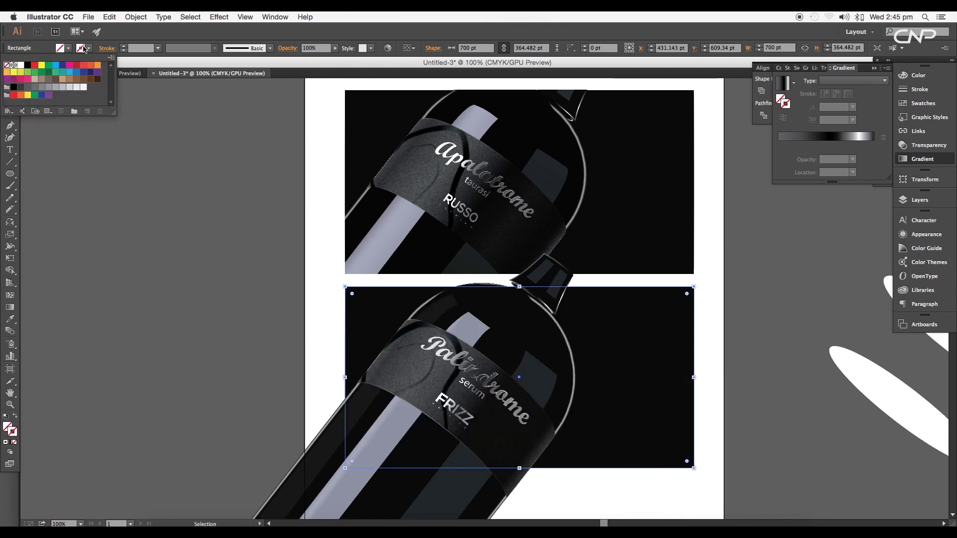
{"action": "left_click", "coordinate": [648, 484]}
{"action": "left_click", "coordinate": [648, 469]}
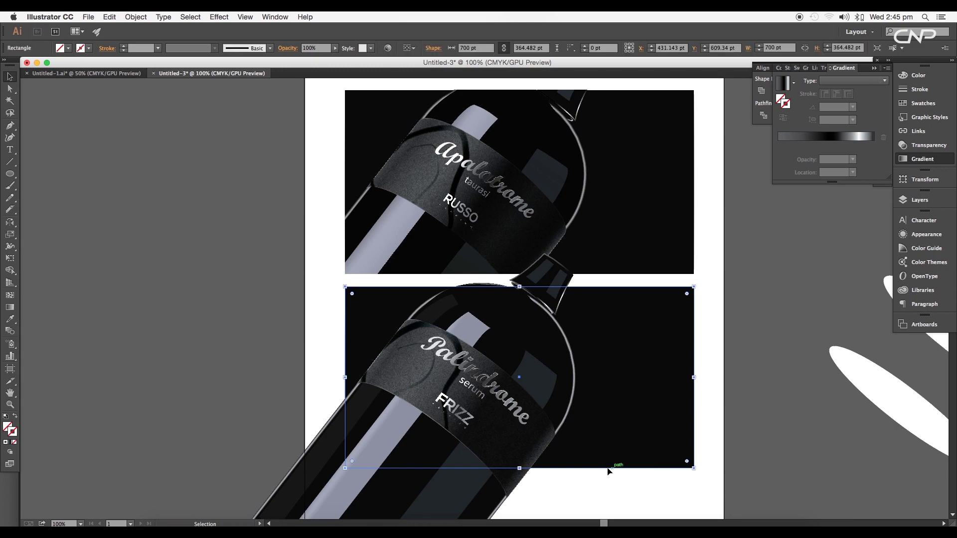
Clip the whole bottle artwork to the unfilled rectangle with a clipping mask
{"action": "left_click", "coordinate": [532, 428], "text": "shift"}
{"action": "right_click", "coordinate": [533, 426]}
{"action": "left_click", "coordinate": [572, 484]}
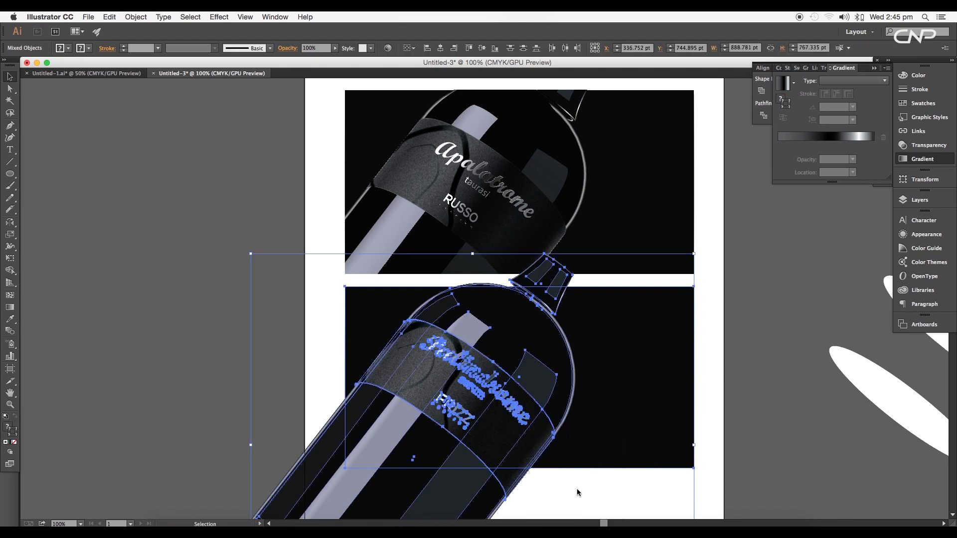
{"action": "left_click", "coordinate": [582, 493]}
Isolate the Palindrome lettering inside the clip group and adjust its linear gradient with the Gradient tool
{"action": "scroll", "coordinate": [496, 402], "scroll_direction": "up", "scroll_amount": 4}
{"action": "left_click_drag", "start_coordinate": [547, 360], "coordinate": [480, 370]}
{"action": "scroll", "coordinate": [534, 426], "scroll_direction": "down", "scroll_amount": 4}
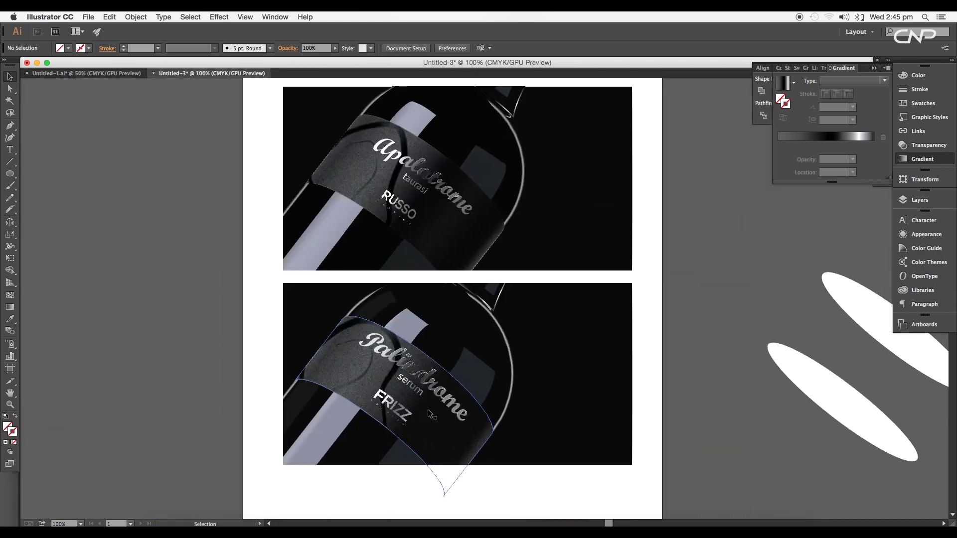
{"action": "scroll", "coordinate": [428, 413], "scroll_direction": "down", "scroll_amount": 2}
{"action": "left_click_drag", "start_coordinate": [474, 427], "coordinate": [498, 388]}
{"action": "scroll", "coordinate": [438, 376], "scroll_direction": "up", "scroll_amount": 3}
{"action": "double_click", "coordinate": [419, 324]}
{"action": "scroll", "coordinate": [420, 324], "scroll_direction": "up", "scroll_amount": 4}
{"action": "scroll", "coordinate": [419, 317], "scroll_direction": "down", "scroll_amount": 1}
{"action": "double_click", "coordinate": [416, 311]}
{"action": "mouse_move", "coordinate": [416, 310]}
{"action": "left_mouse_down"}
{"action": "mouse_move", "coordinate": [395, 301]}
{"action": "mouse_move", "coordinate": [399, 311]}
{"action": "left_mouse_up"}
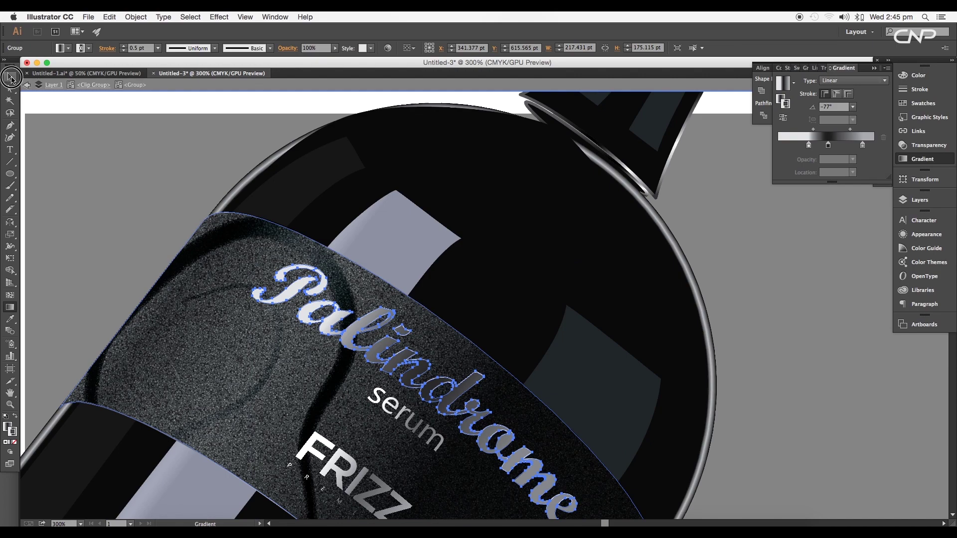
{"action": "key", "text": "g"}
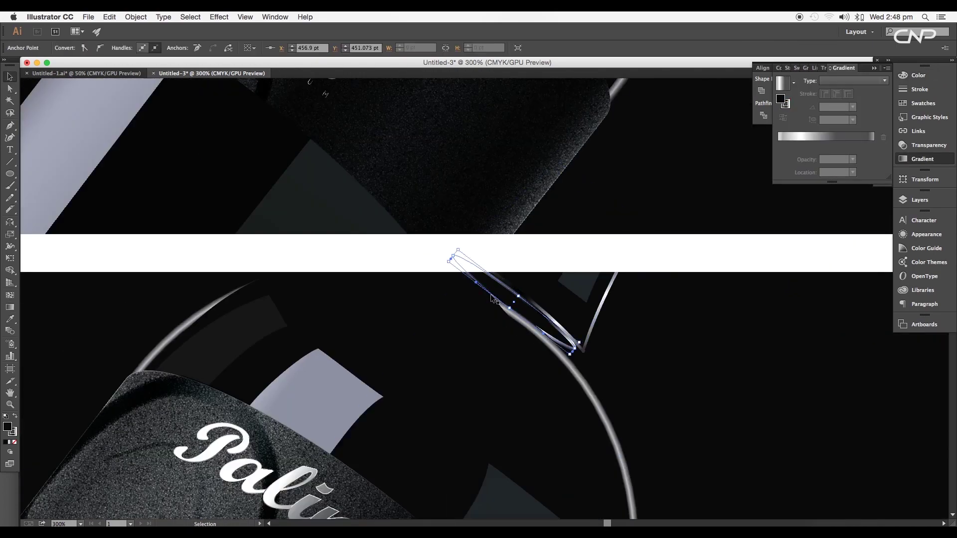
Transfer the clipped bottle artwork into a Photoshop document as a vector smart object and scale it up to fill the canvas
{"action": "left_click", "coordinate": [643, 266]}
{"action": "scroll", "coordinate": [548, 309], "scroll_direction": "down", "scroll_amount": 5}
{"action": "left_click_drag", "start_coordinate": [513, 403], "coordinate": [501, 370]}
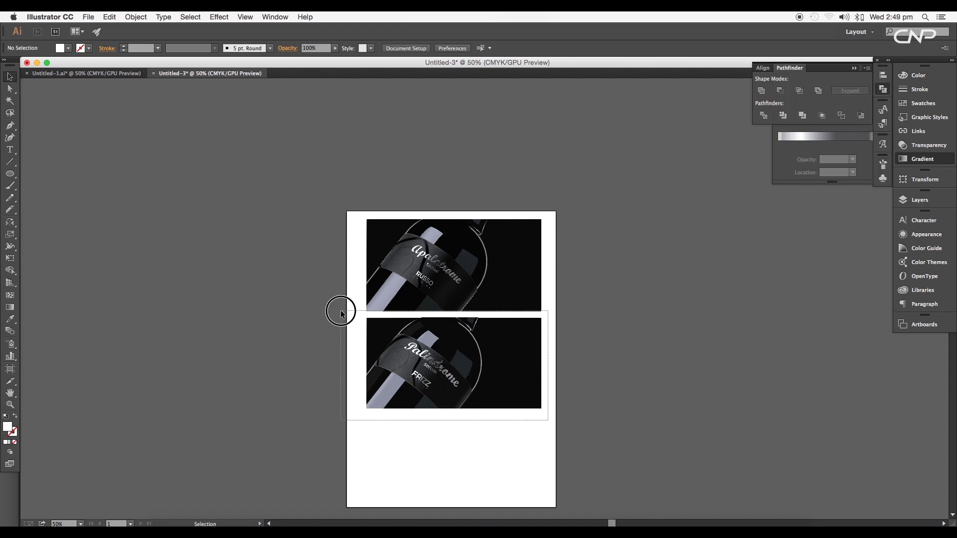
{"action": "left_click_drag", "start_coordinate": [428, 356], "coordinate": [538, 516]}
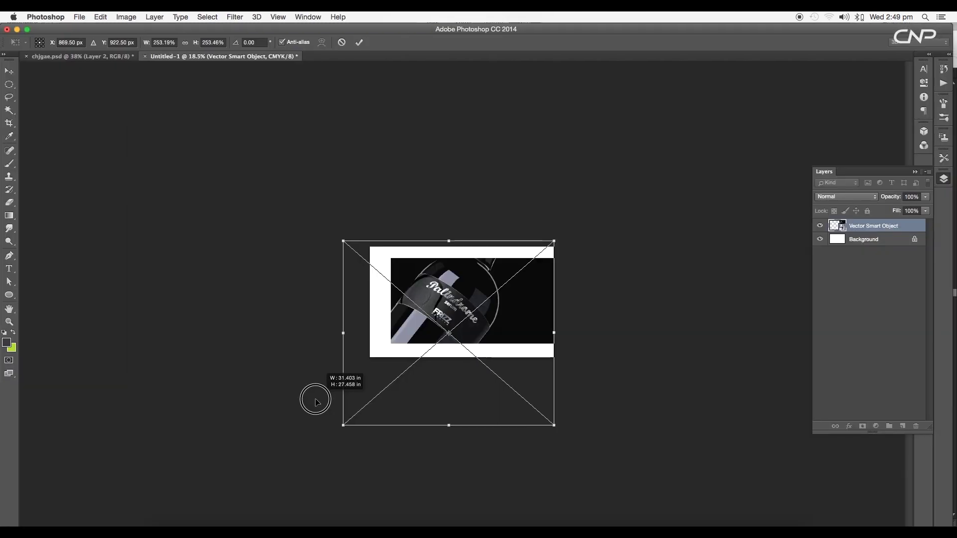
{"action": "left_click_drag", "start_coordinate": [314, 395], "coordinate": [292, 408]}
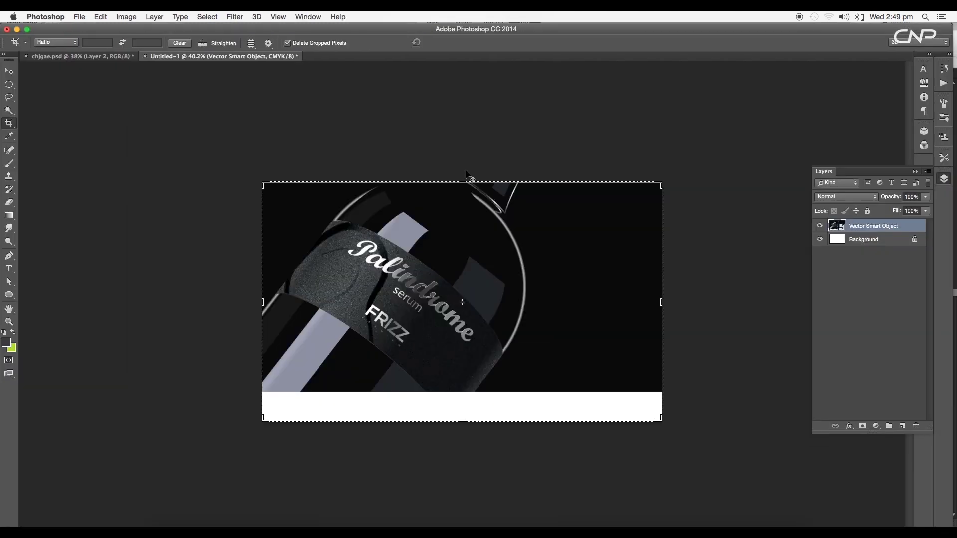
Crop the canvas to the artwork's edges, removing the white strip below the bottle
{"action": "scroll", "coordinate": [465, 171], "scroll_direction": "up", "scroll_amount": 5}
{"action": "left_click_drag", "start_coordinate": [451, 237], "coordinate": [452, 238]}
{"action": "left_click_drag", "start_coordinate": [569, 249], "coordinate": [570, 236]}
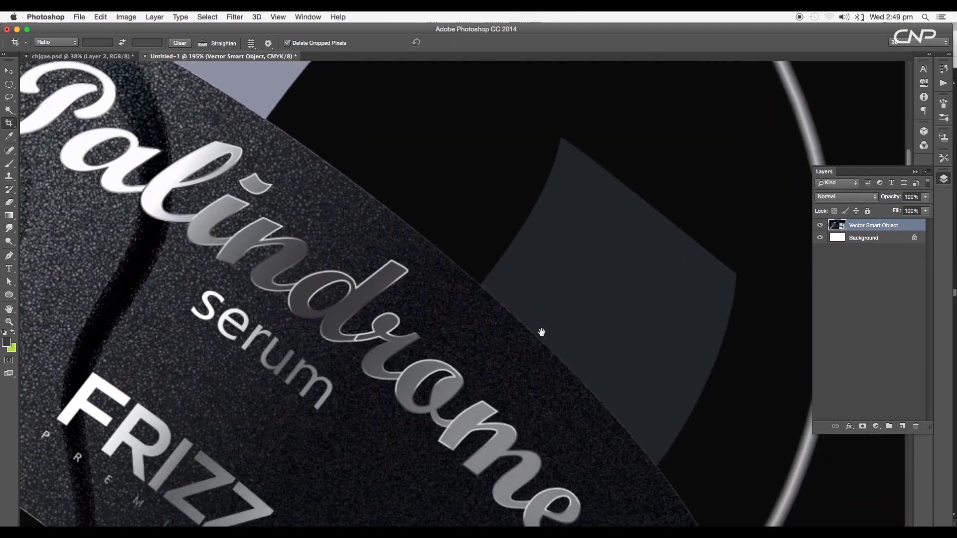
{"action": "scroll", "coordinate": [540, 332], "scroll_direction": "down", "scroll_amount": 3}
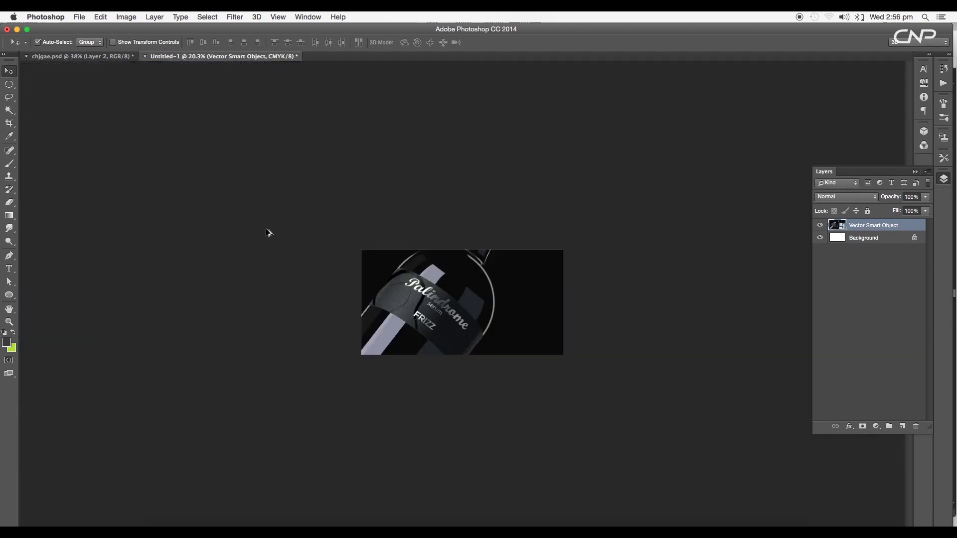
Apply an Iris Blur to the smart object with a large ellipse tilted along the bottle, keeping the label in focus
{"action": "scroll", "coordinate": [427, 331], "scroll_direction": "up", "scroll_amount": 5}
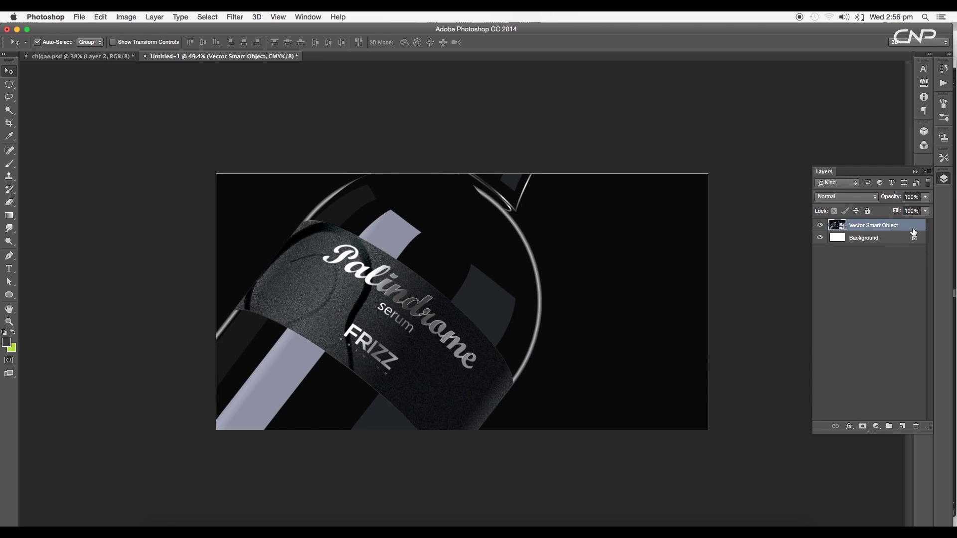
{"action": "left_click", "coordinate": [234, 17]}
{"action": "mouse_move", "coordinate": [307, 137]}
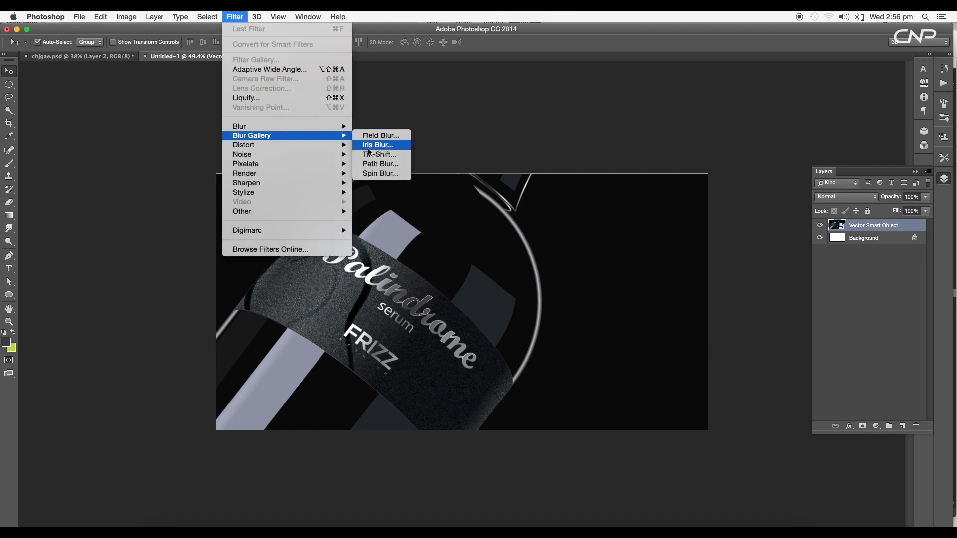
{"action": "left_click", "coordinate": [372, 145]}
{"action": "left_click_drag", "start_coordinate": [602, 213], "coordinate": [583, 99]}
{"action": "left_click_drag", "start_coordinate": [435, 378], "coordinate": [468, 419]}
{"action": "left_click_drag", "start_coordinate": [370, 329], "coordinate": [370, 319]}
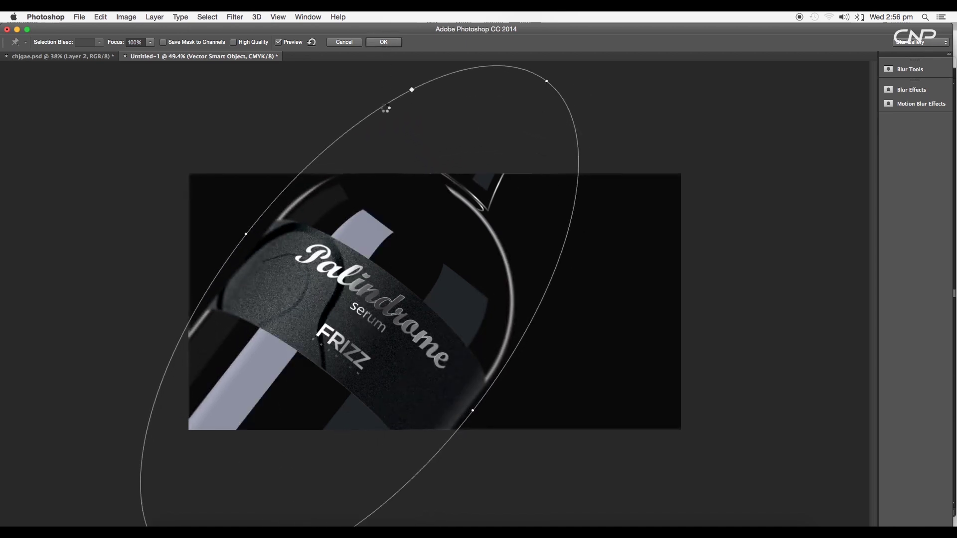
{"action": "scroll", "coordinate": [448, 302], "scroll_direction": "up", "scroll_amount": 5}
{"action": "scroll", "coordinate": [438, 302], "scroll_direction": "down", "scroll_amount": 3}
Add a new layer blended with Linear Dodge (Add) and set the foreground colour to white (ffffff)
{"action": "left_click", "coordinate": [901, 426]}
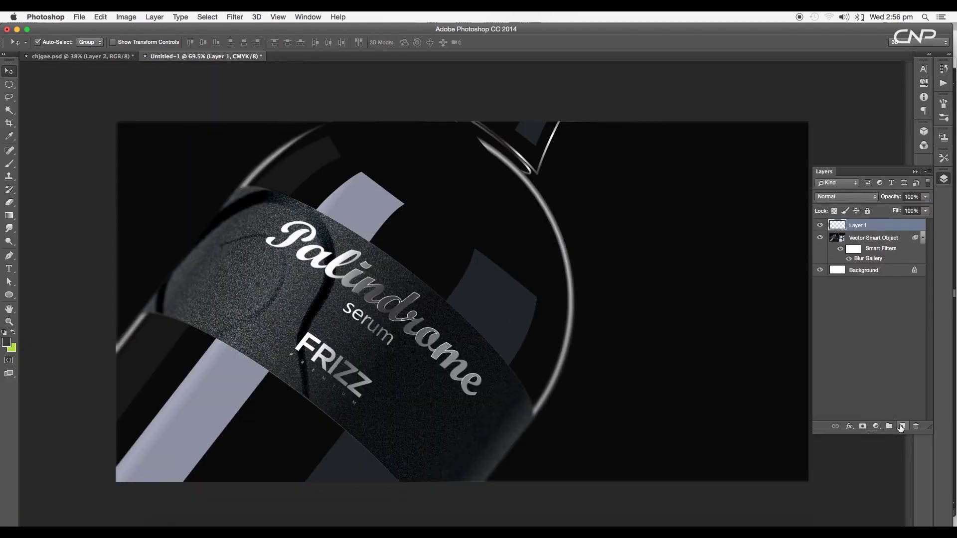
{"action": "left_click", "coordinate": [846, 197]}
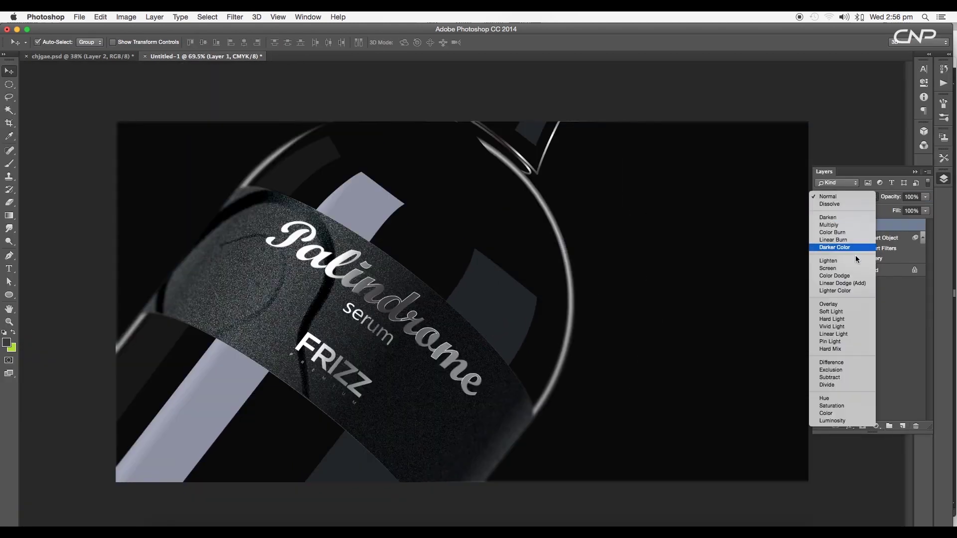
{"action": "left_click", "coordinate": [841, 284]}
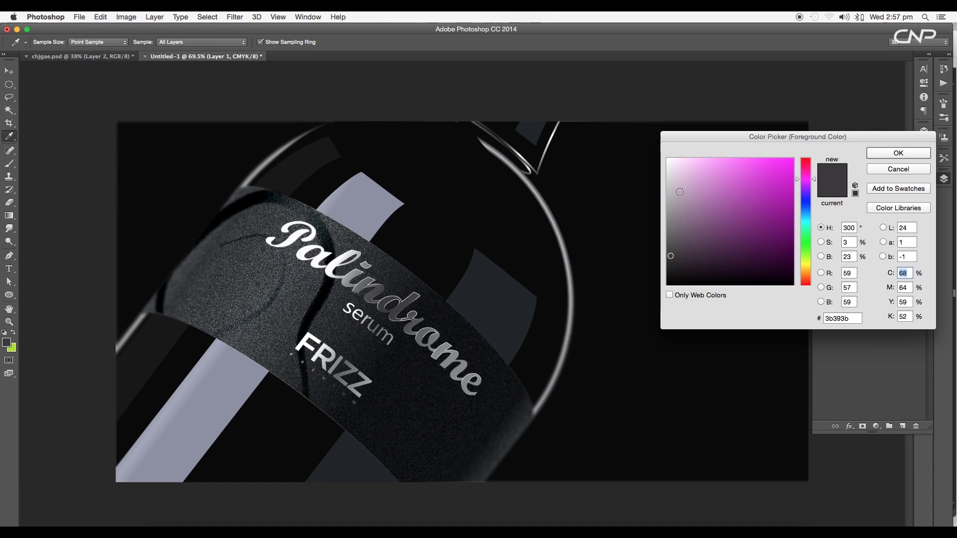
{"action": "left_click_drag", "start_coordinate": [679, 192], "coordinate": [653, 149]}
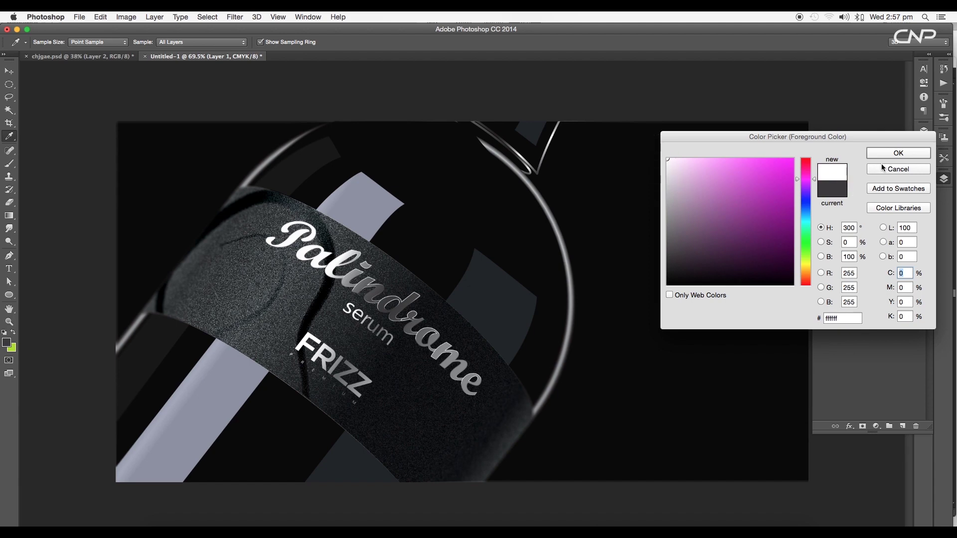
{"action": "left_click", "coordinate": [899, 153]}
Paint soft white highlights over the label and bottle with a soft round brush at 10% opacity, varying the brush size
{"action": "key", "text": "b"}
{"action": "right_click", "coordinate": [468, 350]}
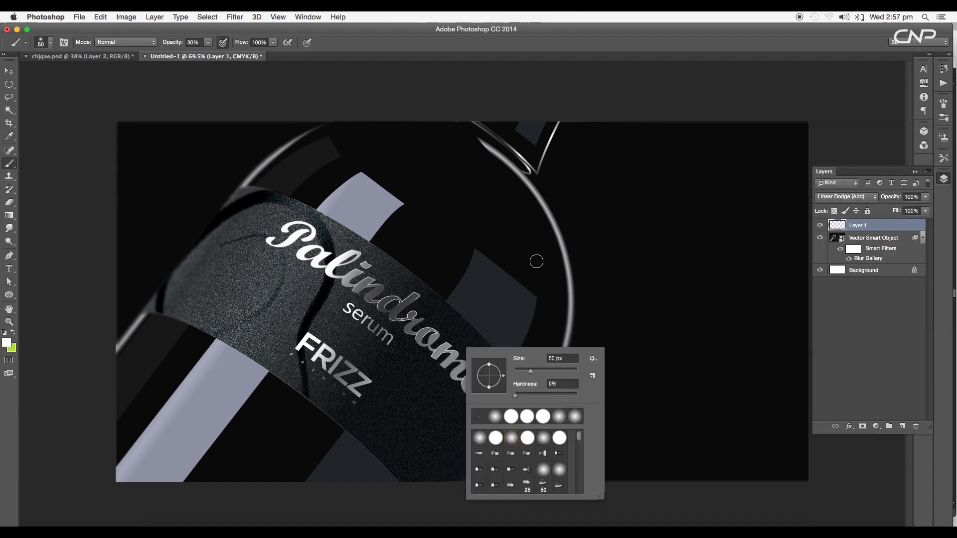
{"action": "key", "text": "super+z"}
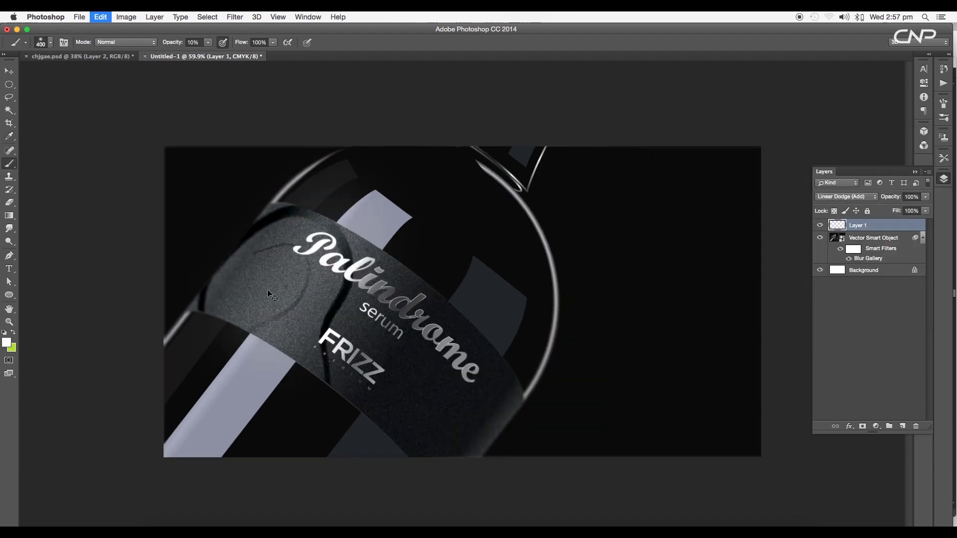
{"action": "mouse_move", "coordinate": [297, 254]}
{"action": "left_mouse_down"}
{"action": "mouse_move", "coordinate": [263, 302]}
{"action": "mouse_move", "coordinate": [268, 269]}
{"action": "left_mouse_up"}
{"action": "scroll", "coordinate": [452, 377], "scroll_direction": "down", "scroll_amount": 4}
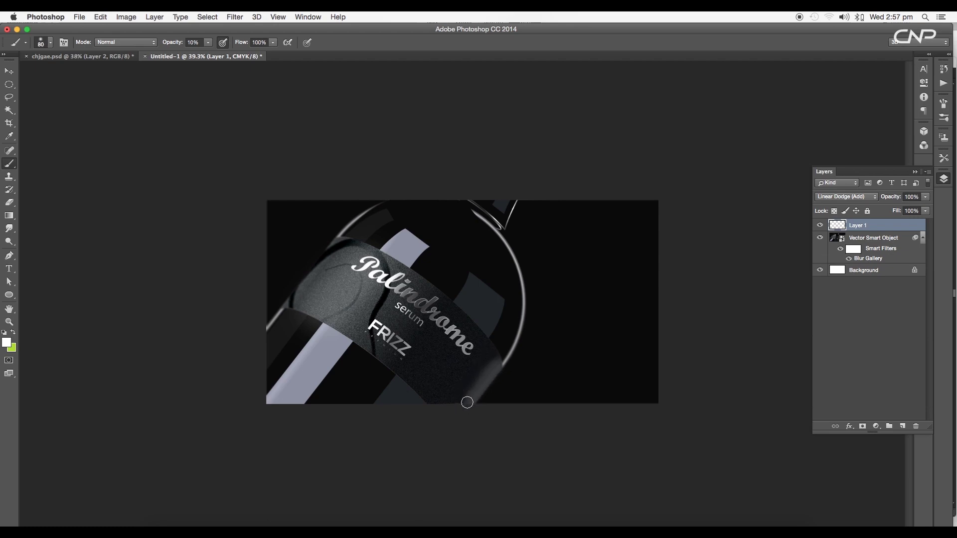
{"action": "scroll", "coordinate": [499, 377], "scroll_direction": "up", "scroll_amount": 2}
{"action": "key", "text": "bracketright"}
{"action": "scroll", "coordinate": [309, 300], "scroll_direction": "up", "scroll_amount": 5}
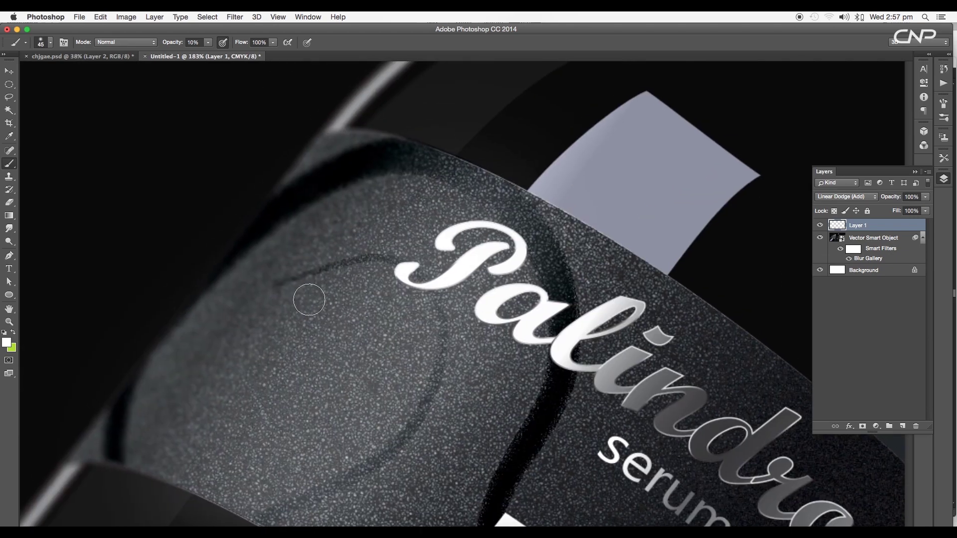
{"action": "scroll", "coordinate": [349, 295], "scroll_direction": "down", "scroll_amount": 6}
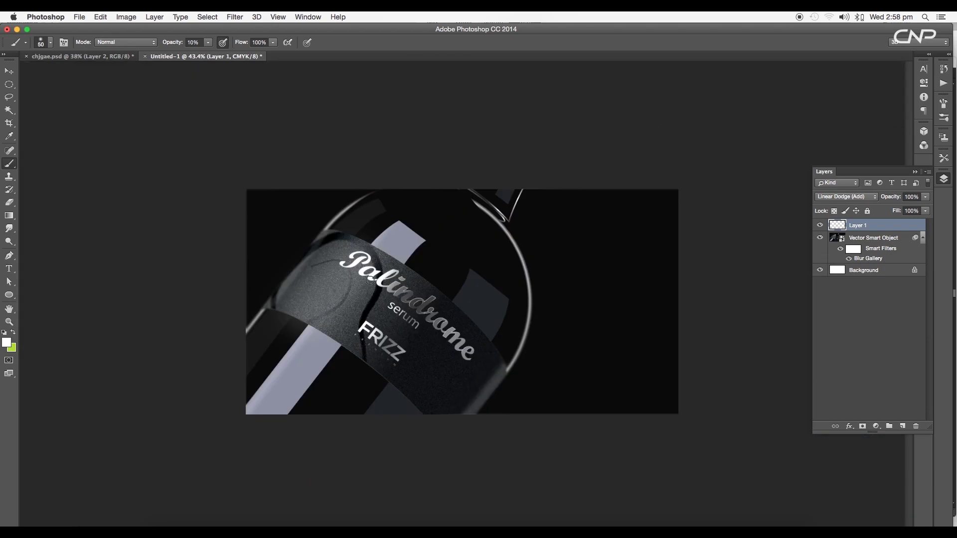
Refine the painted glow, alternating the Eraser at 40% and 10% opacity with a 250 px brush at 10%
{"action": "key", "text": "e"}
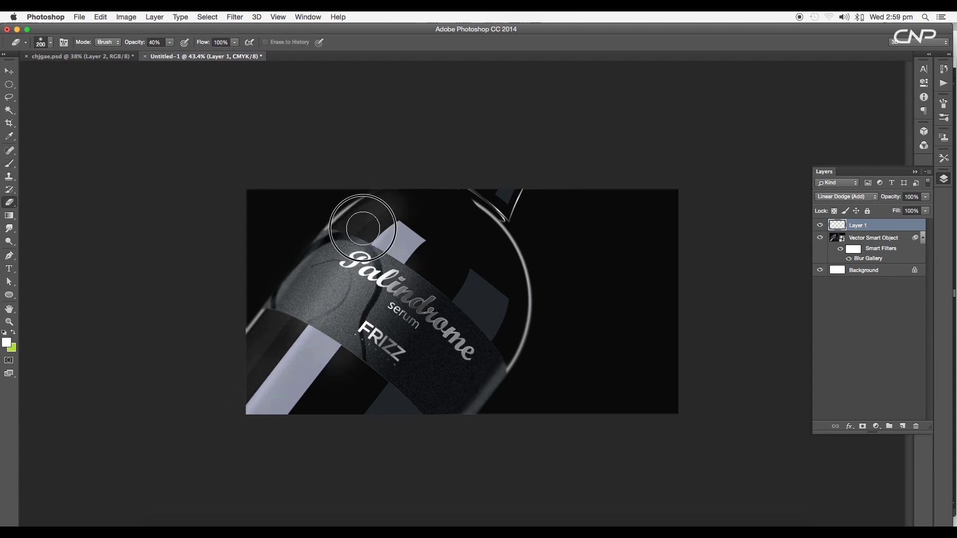
{"action": "key", "text": "b"}
{"action": "scroll", "coordinate": [331, 264], "scroll_direction": "up", "scroll_amount": 2}
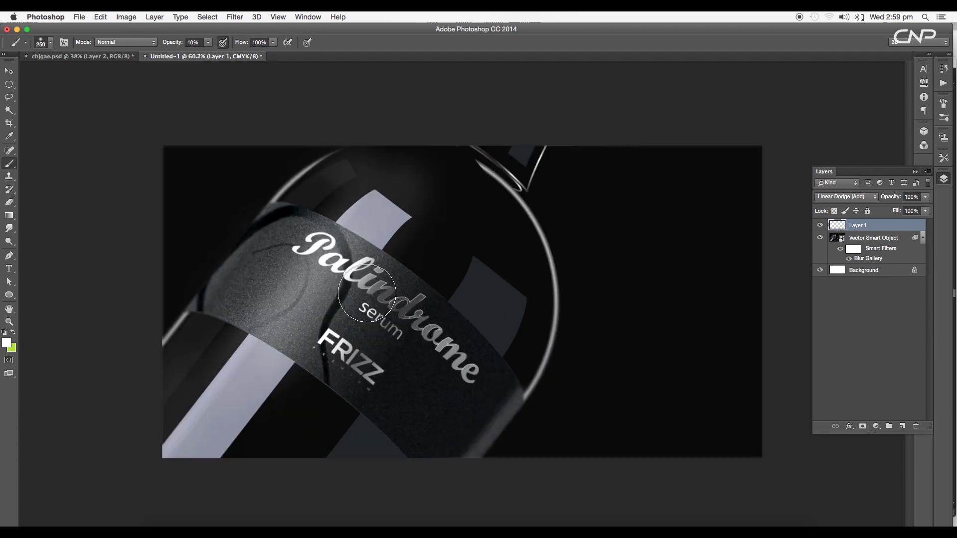
{"action": "key", "text": "e"}
{"action": "scroll", "coordinate": [367, 294], "scroll_direction": "down", "scroll_amount": 2}
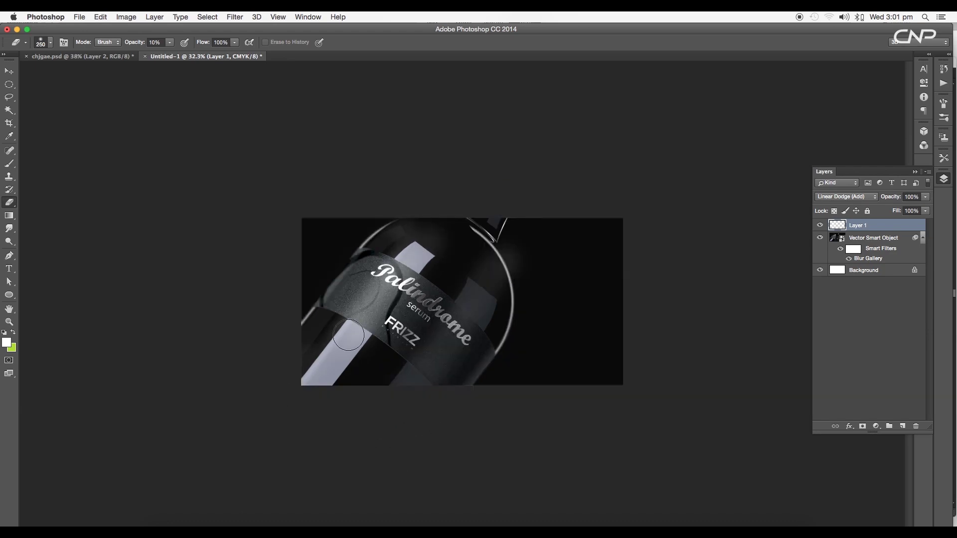
{"action": "scroll", "coordinate": [349, 334], "scroll_direction": "up", "scroll_amount": 2}
Compare the artwork with the highlight layer hidden and shown, and return to the Eraser at 80% opacity
{"action": "key", "text": "v"}
{"action": "left_click", "coordinate": [820, 225]}
{"action": "left_click", "coordinate": [820, 225]}
{"action": "key", "text": "e"}
{"action": "key", "text": "8"}
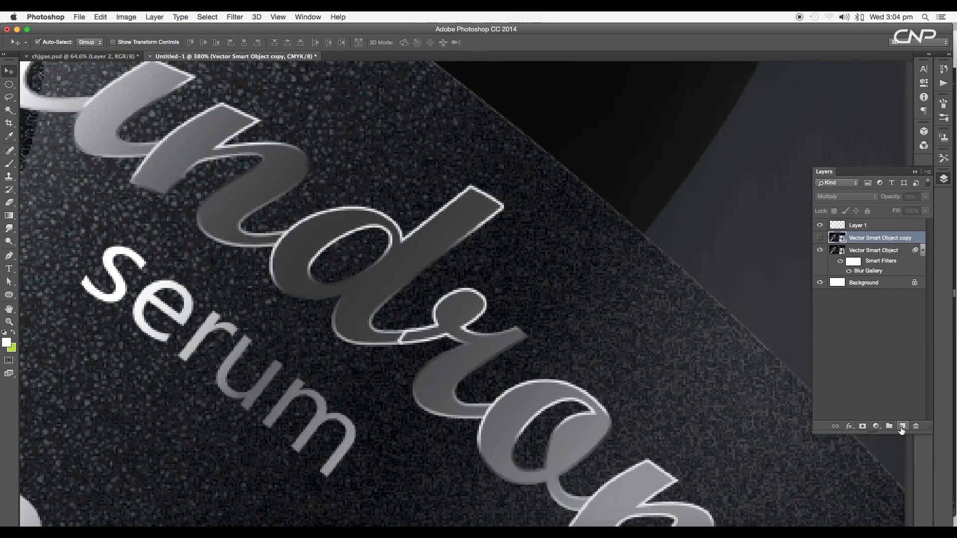
Add a layer above the smart object copy and paint out the white seam between the letters d and r with sampled grey
{"action": "left_click", "coordinate": [902, 427]}
{"action": "key", "text": "i"}
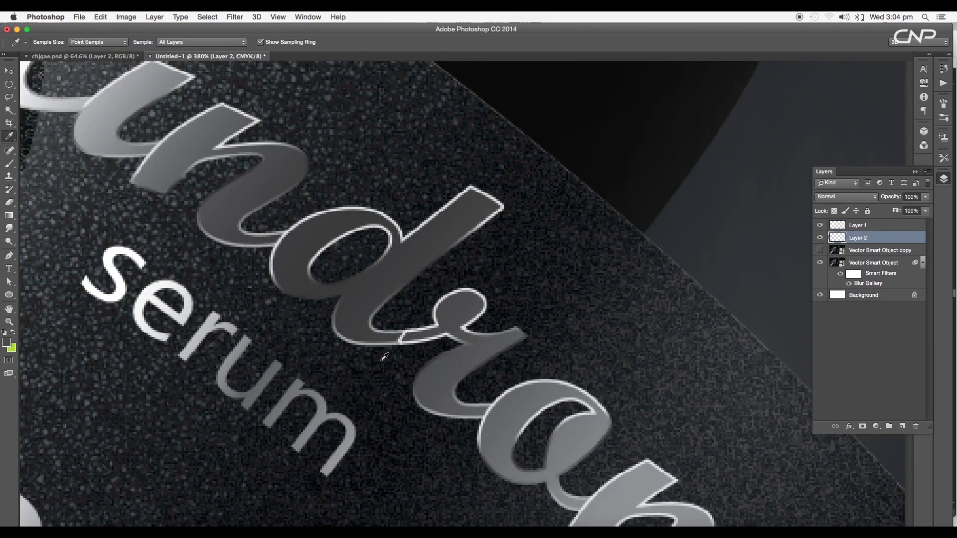
{"action": "key", "text": "b"}
{"action": "scroll", "coordinate": [378, 349], "scroll_direction": "up", "scroll_amount": 10}
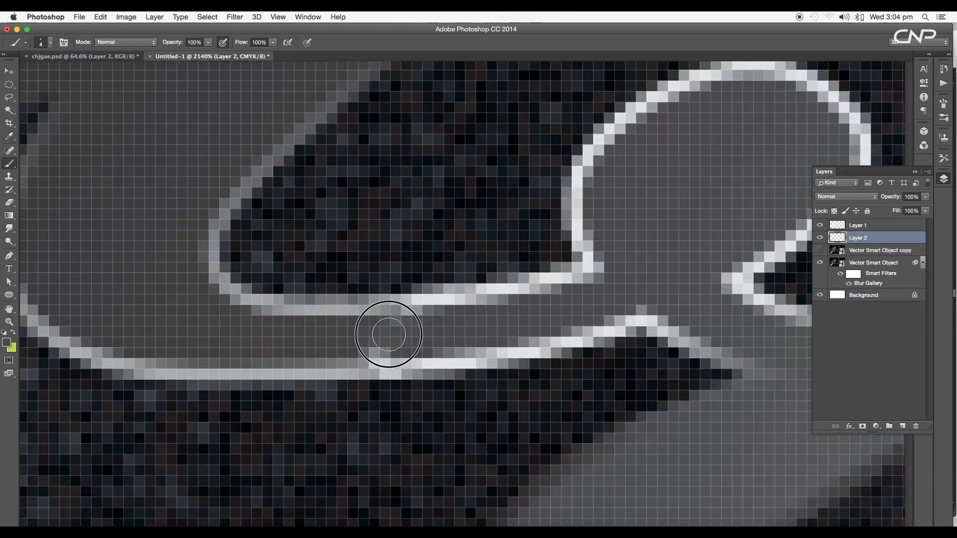
{"action": "scroll", "coordinate": [429, 328], "scroll_direction": "down", "scroll_amount": 10}
{"action": "key", "text": "v"}
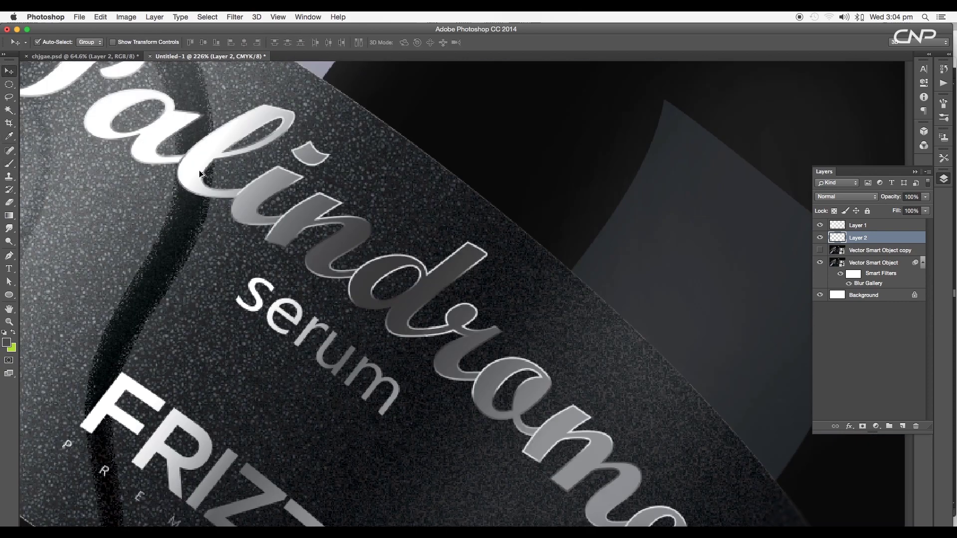
Open the contents of the Vector Smart Object layer for editing in Illustrator
{"action": "scroll", "coordinate": [383, 289], "scroll_direction": "down", "scroll_amount": 8}
{"action": "scroll", "coordinate": [489, 312], "scroll_direction": "up", "scroll_amount": 4}
{"action": "key", "text": "super+0"}
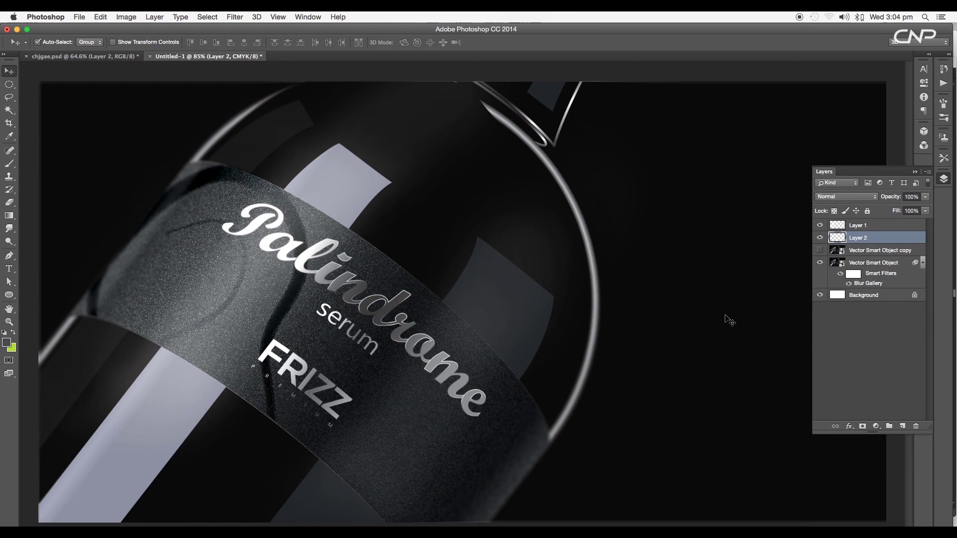
{"action": "left_click", "coordinate": [848, 284]}
{"action": "scroll", "coordinate": [490, 109], "scroll_direction": "up", "scroll_amount": 3}
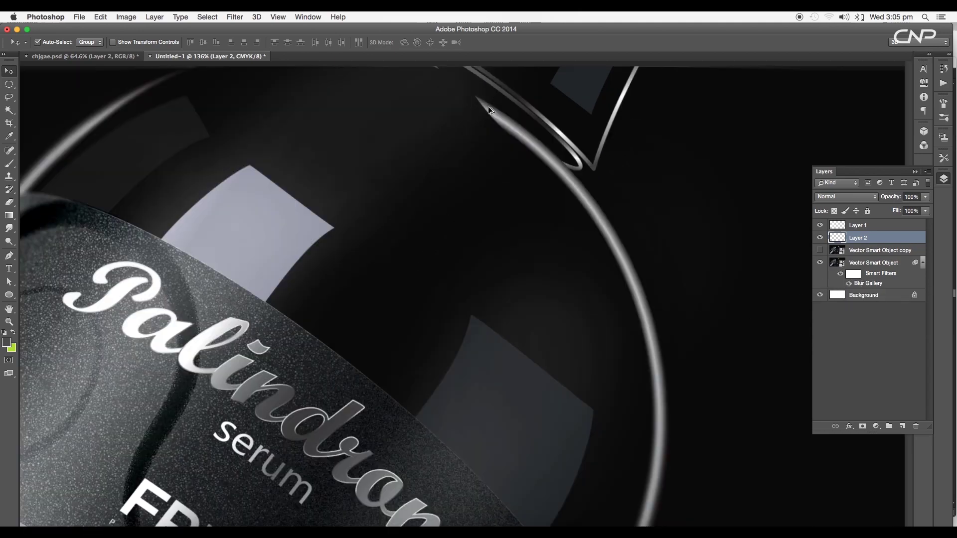
{"action": "double_click", "coordinate": [841, 267]}
Reshape the pointed end of the bottle's rim highlight beneath the cap by adjusting its end point's curve
{"action": "scroll", "coordinate": [480, 233], "scroll_direction": "up", "scroll_amount": 6}
{"action": "left_click_drag", "start_coordinate": [500, 166], "coordinate": [397, 336]}
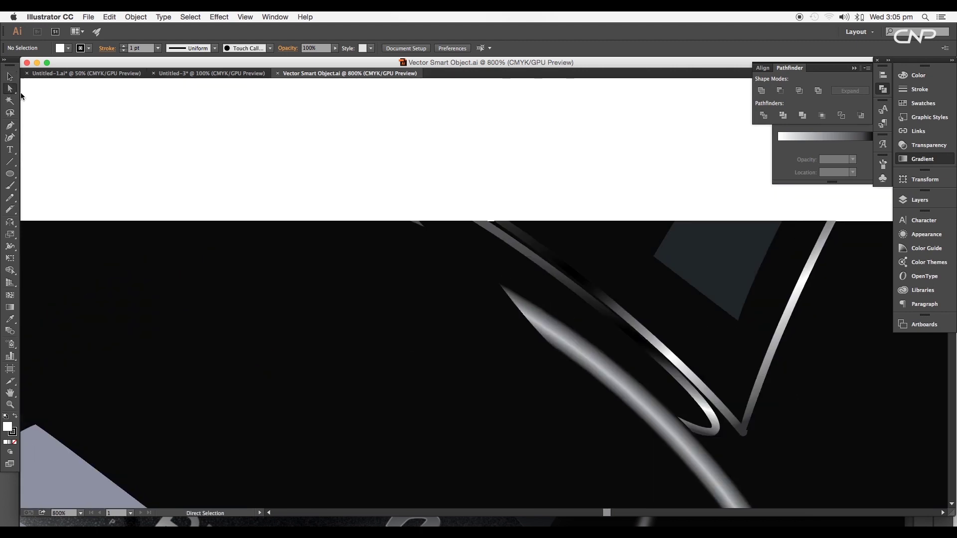
{"action": "left_click", "coordinate": [421, 230]}
{"action": "left_click", "coordinate": [498, 282]}
{"action": "left_click", "coordinate": [401, 155]}
{"action": "key", "text": "super+z"}
{"action": "left_click", "coordinate": [497, 282]}
{"action": "left_click_drag", "start_coordinate": [403, 156], "coordinate": [384, 131]}
{"action": "left_click", "coordinate": [365, 181]}
{"action": "left_click", "coordinate": [88, 17]}
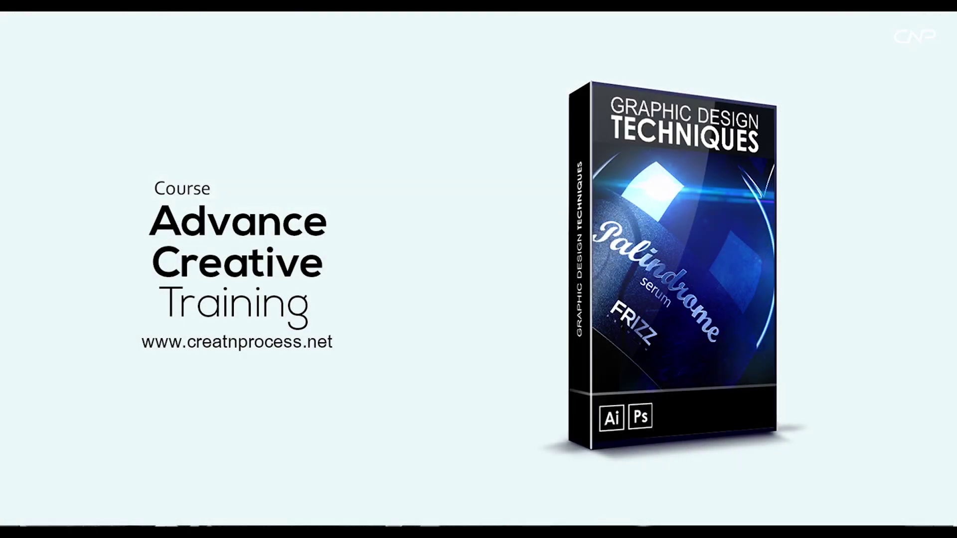